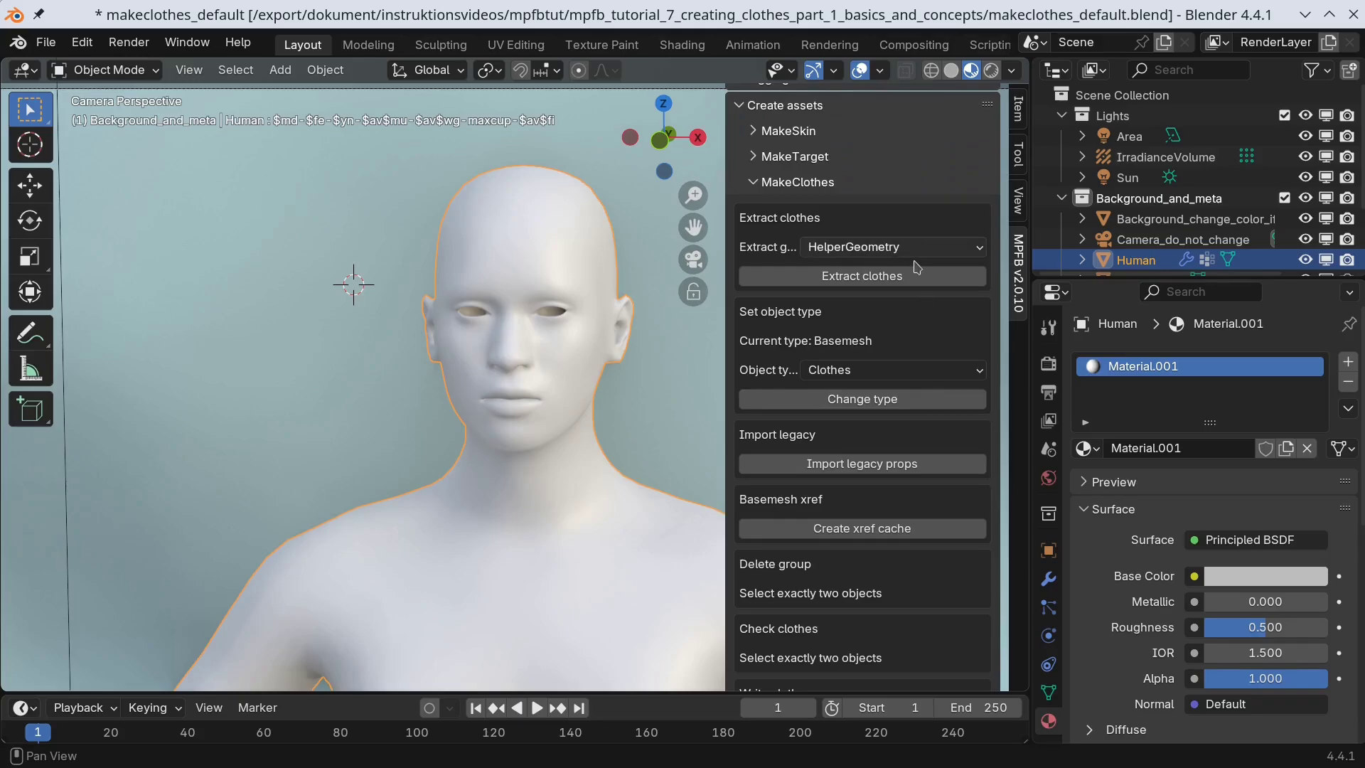
Extract the helper-tights group from the human base mesh as a new clothes mesh
scroll(920, 256, "up", 4)
left_click(914, 374)
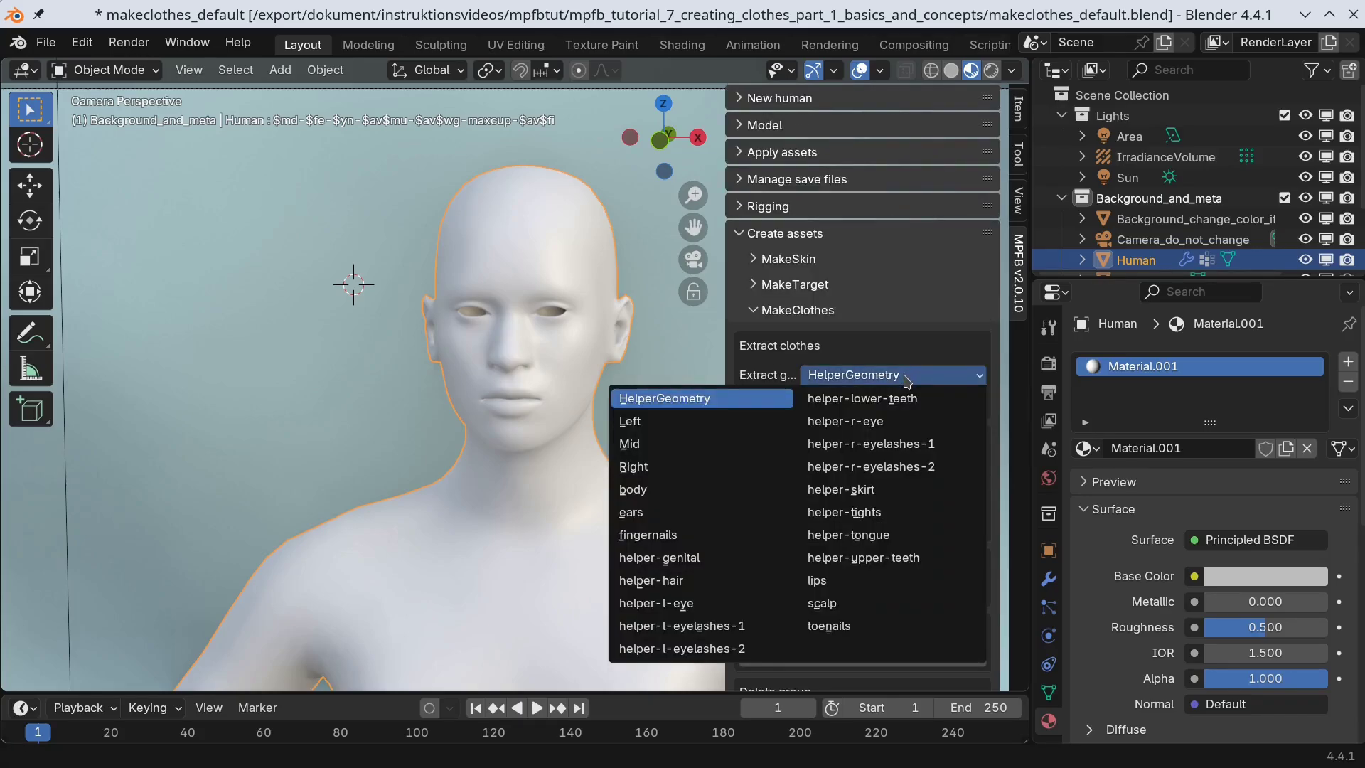
left_click(894, 511)
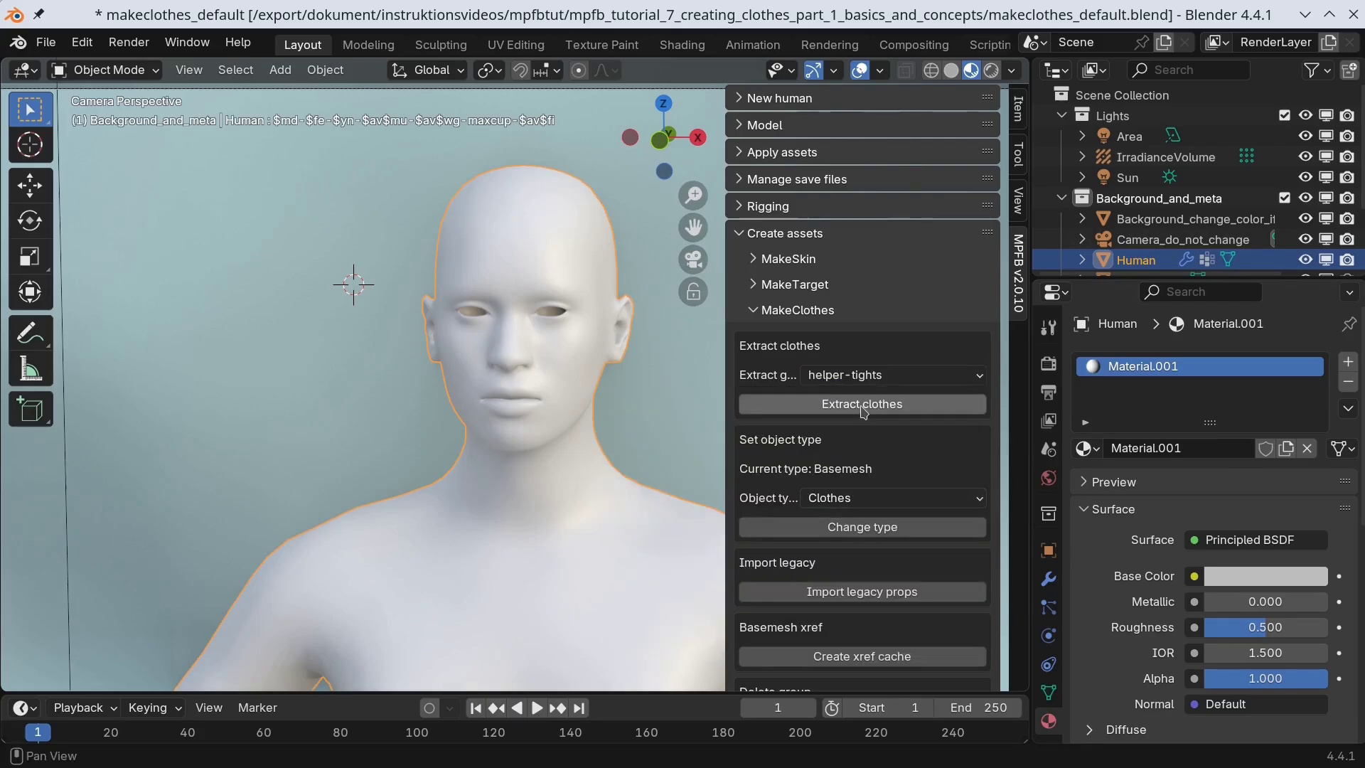
left_click(865, 408)
In edit mode with X-ray, select the extracted mesh's feet, grow the selection up to the waist, and delete it
scroll(611, 389, "down", 2)
key("KP_0")
key("KP_1")
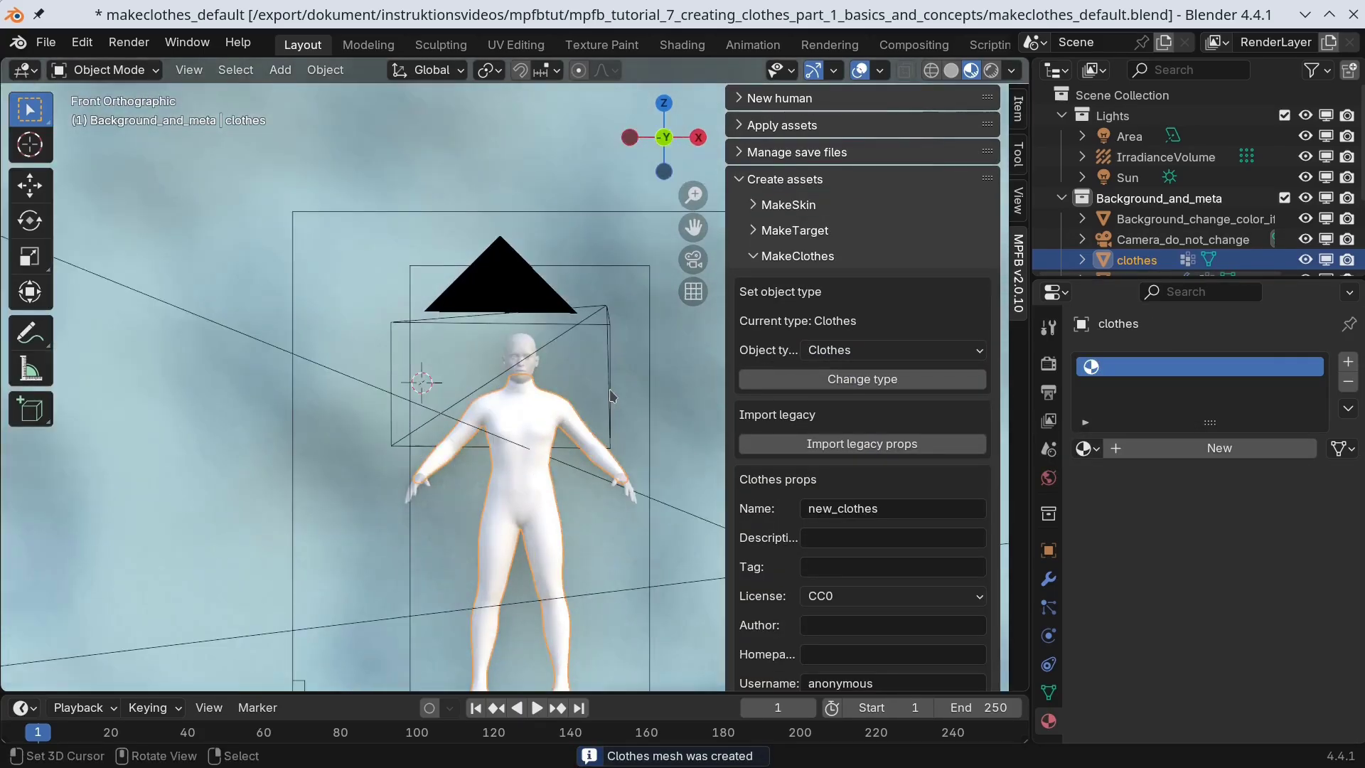
middle_click_drag(610, 513, 529, 401, "shift")
scroll(529, 402, "up", 3)
scroll(569, 297, "down", 2)
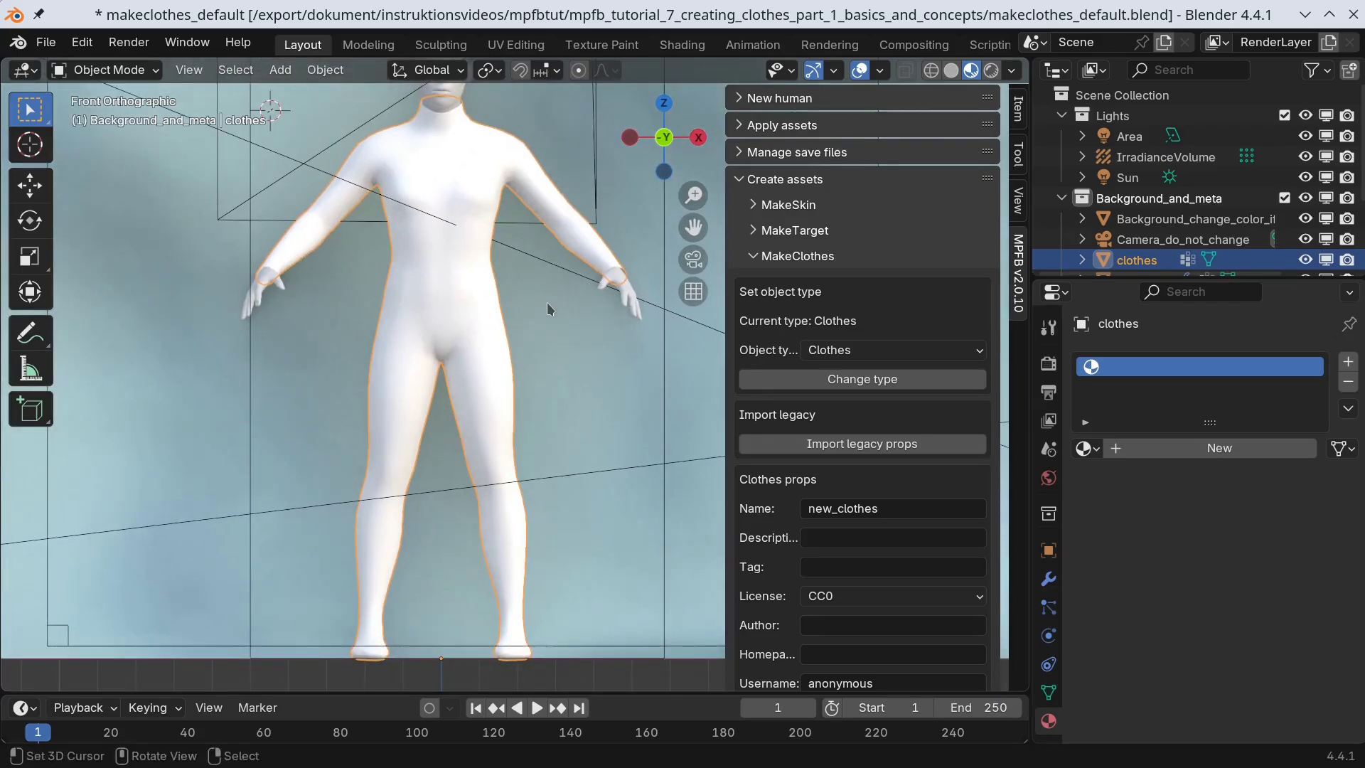
key("KP_3")
key("Tab")
key("alt+z")
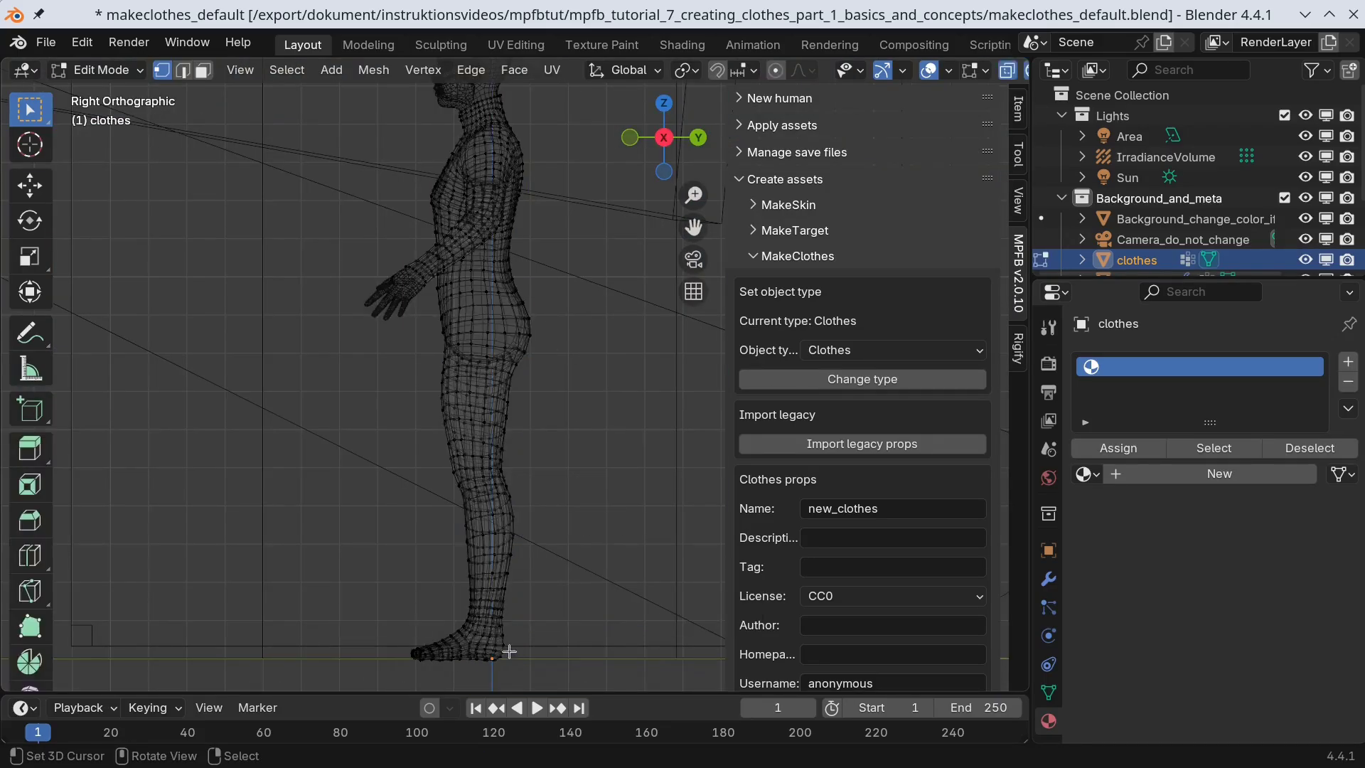
key("b")
left_click_drag(547, 669, 373, 599)
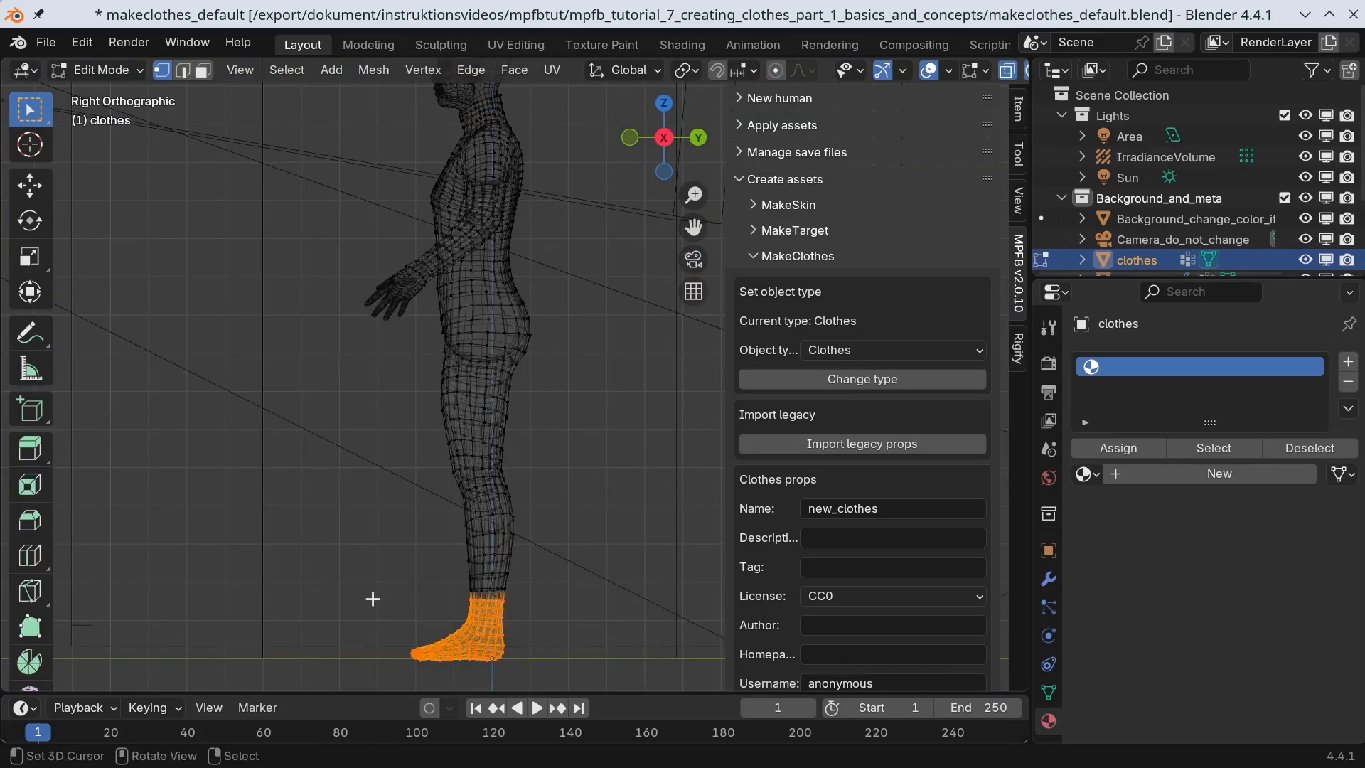
key("KP_1")
key("ctrl+KP_Add")
key("ctrl+KP_Add")
key("ctrl+KP_Add")
key("ctrl+KP_Add")
key("ctrl+KP_Add")
key("ctrl+KP_Add")
key("ctrl+KP_Add")
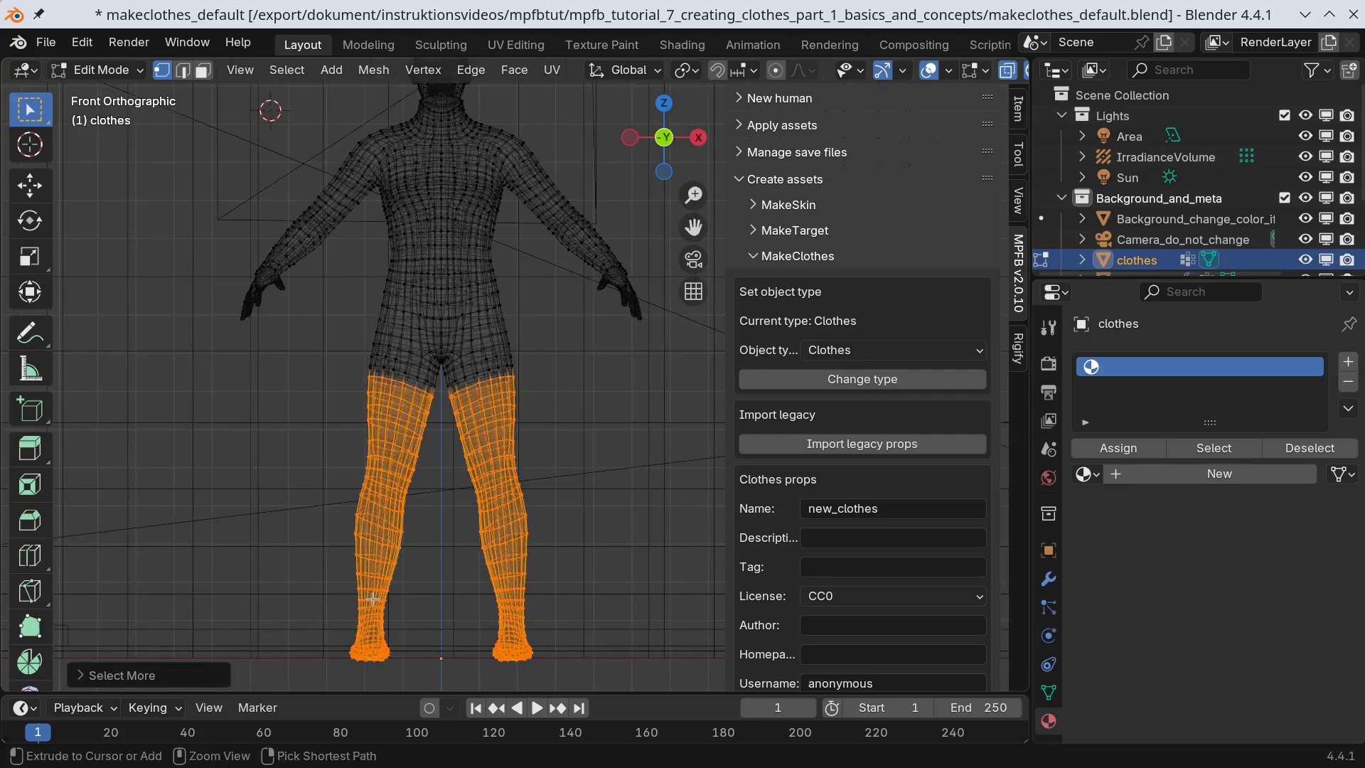
key("ctrl+KP_Add")
key("ctrl+KP_Add")
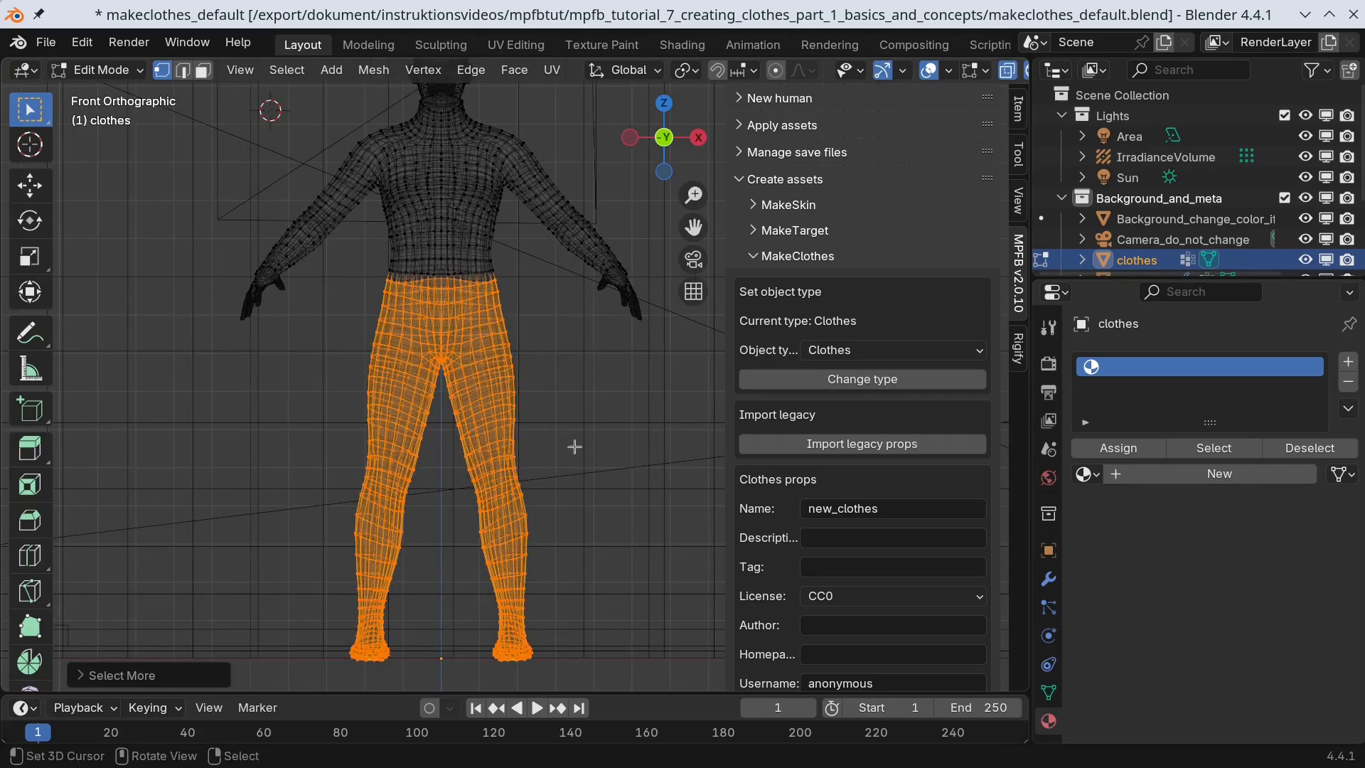
key("x")
left_click(577, 446)
Select the edge loop around the clothes mesh's neck opening, grow the selection four times, and delete it to widen the neckline
middle_click_drag(548, 274, 542, 318, "shift")
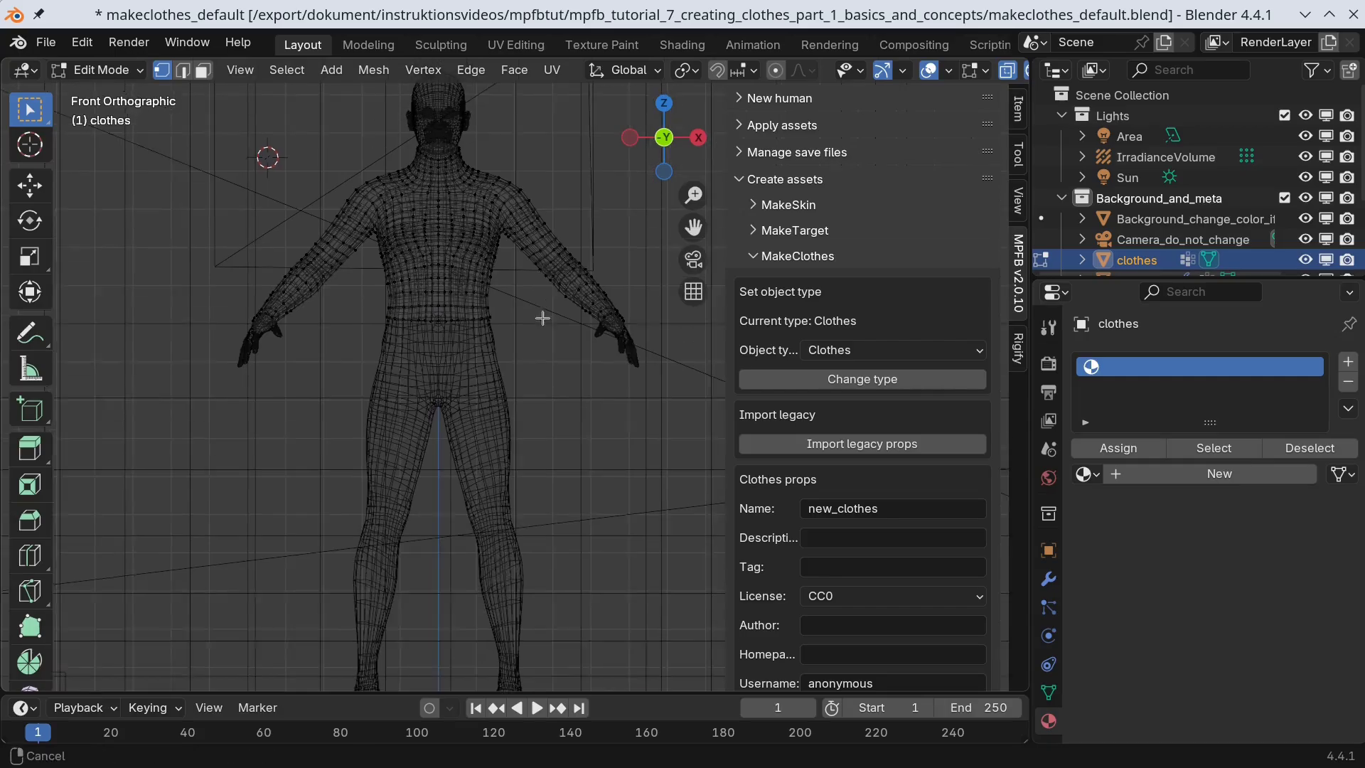
scroll(523, 353, "up", 5)
key("KP_3")
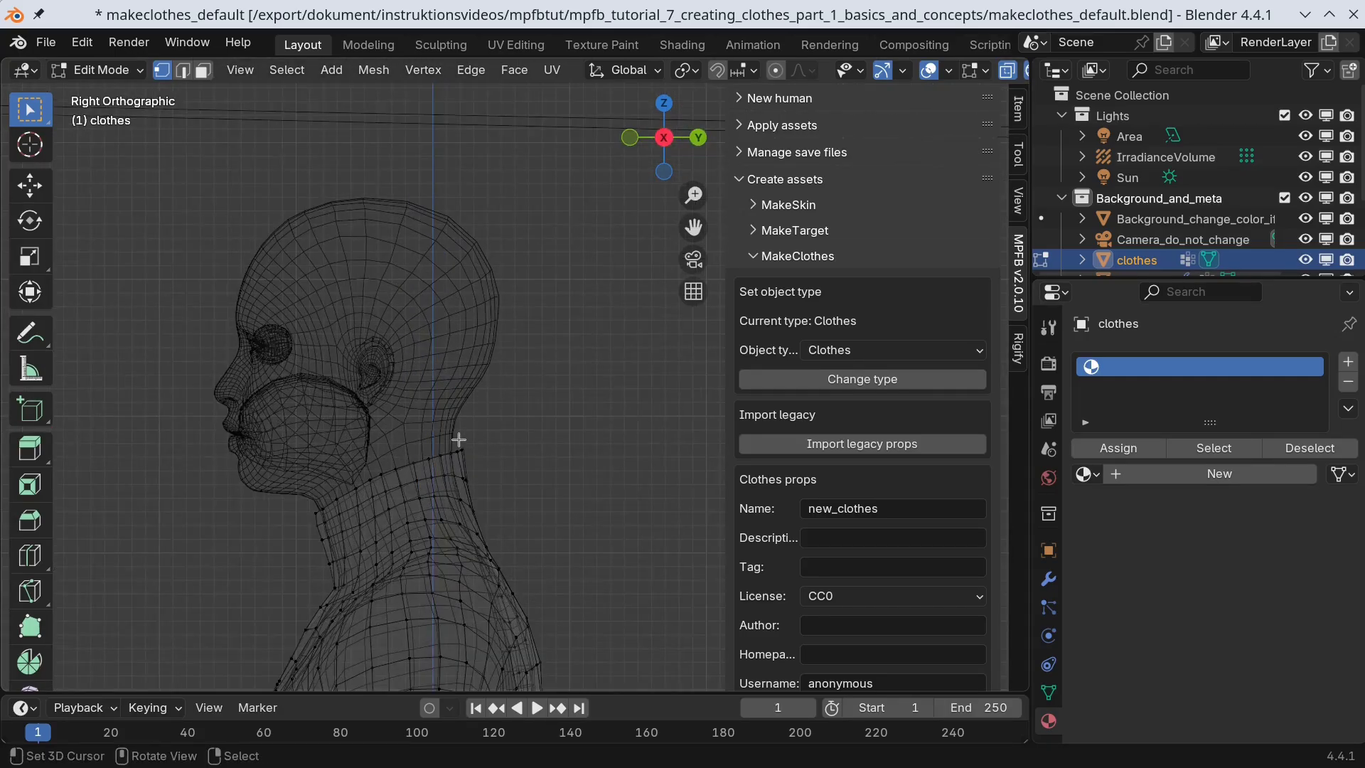
key("b")
left_click_drag(392, 457, 438, 471)
left_click(287, 72)
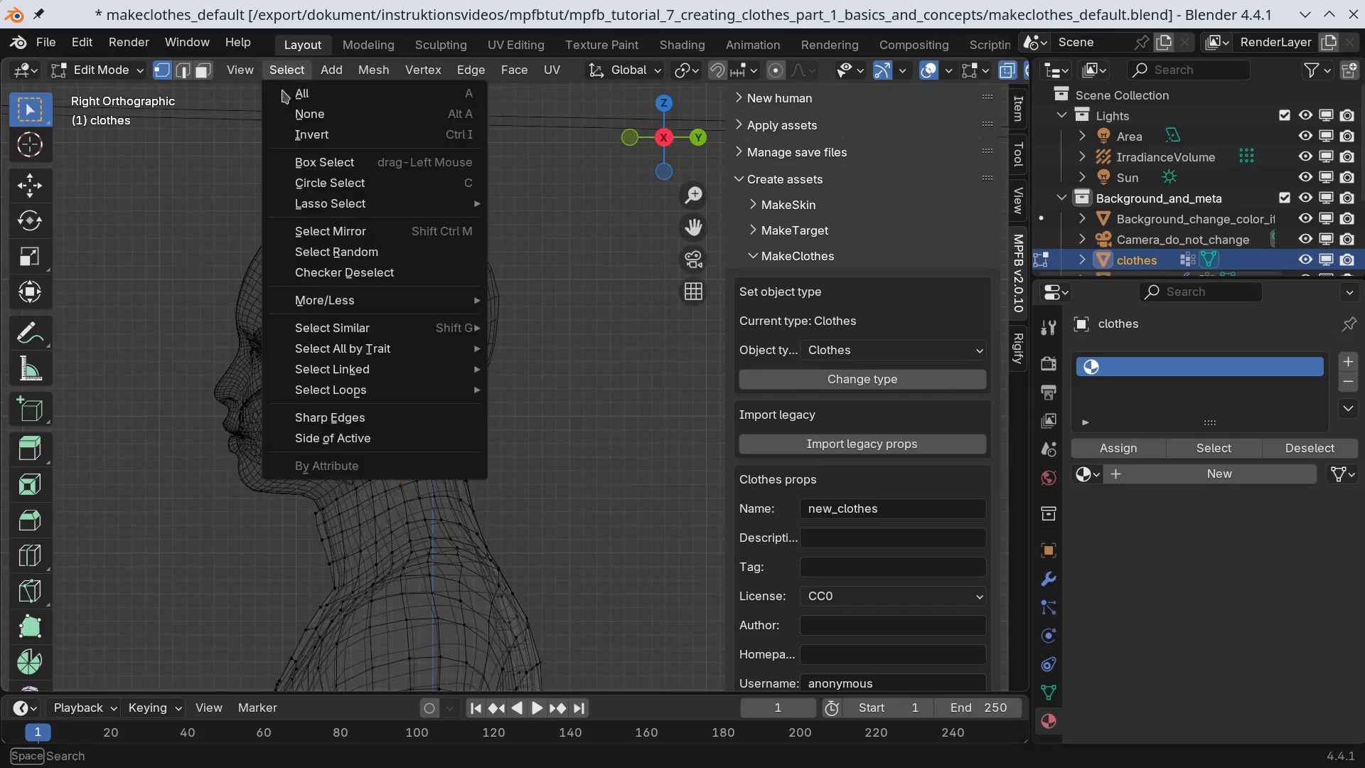
mouse_move(359, 390)
left_click(621, 385)
key("KP_1")
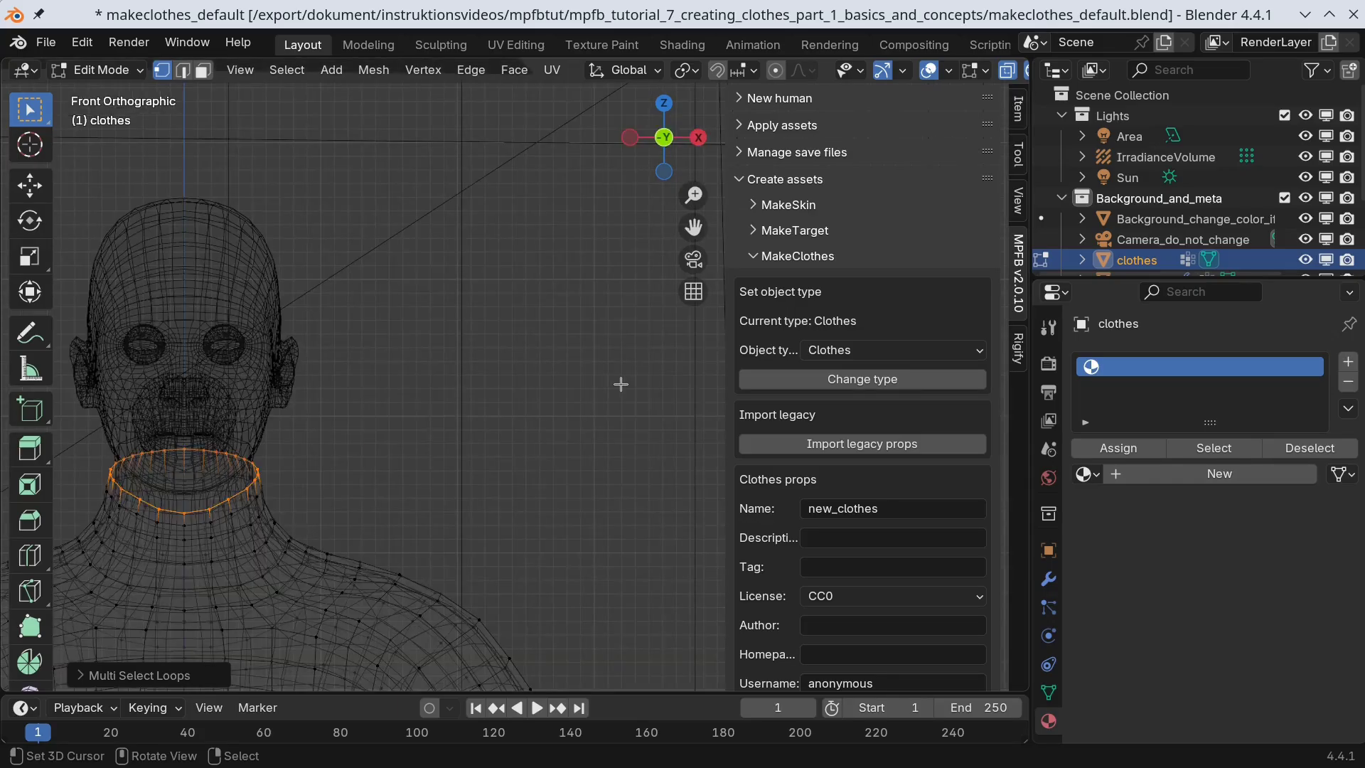
scroll(624, 402, "down", 3)
key("ctrl+KP_Add")
key("ctrl+KP_Add")
key("ctrl+KP_Add")
key("ctrl+KP_Add")
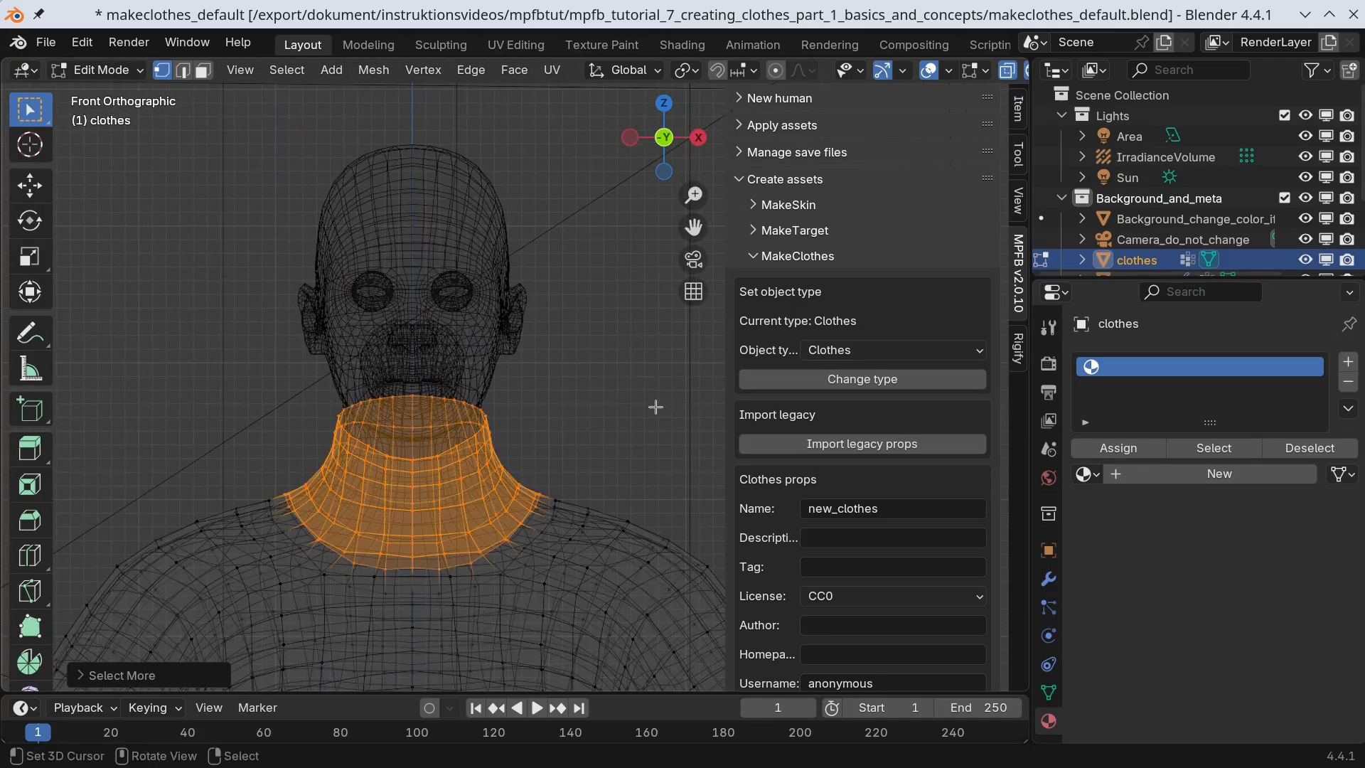
key("x")
left_click(548, 430)
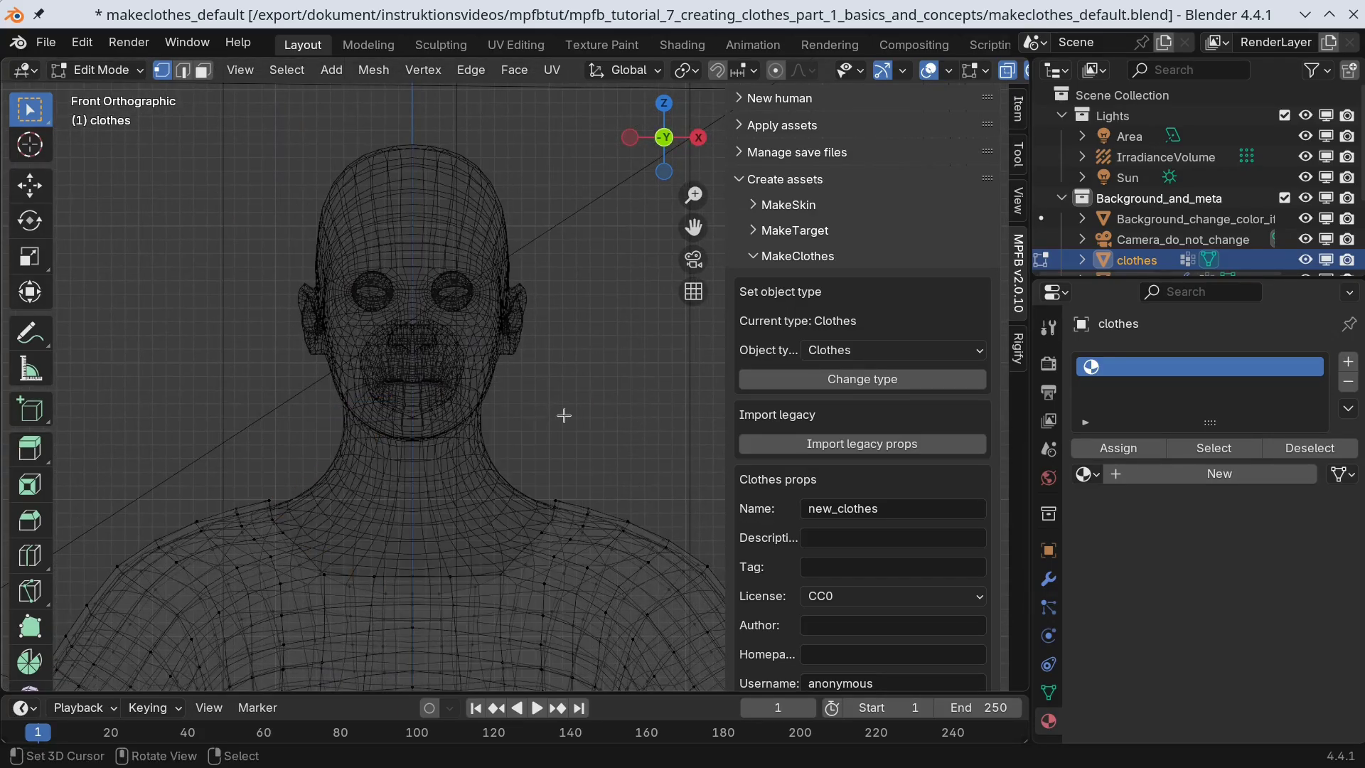
Return to object mode, select the human base mesh, and extract its helper-skirt group as another clothes mesh
key("Tab")
left_click(441, 229)
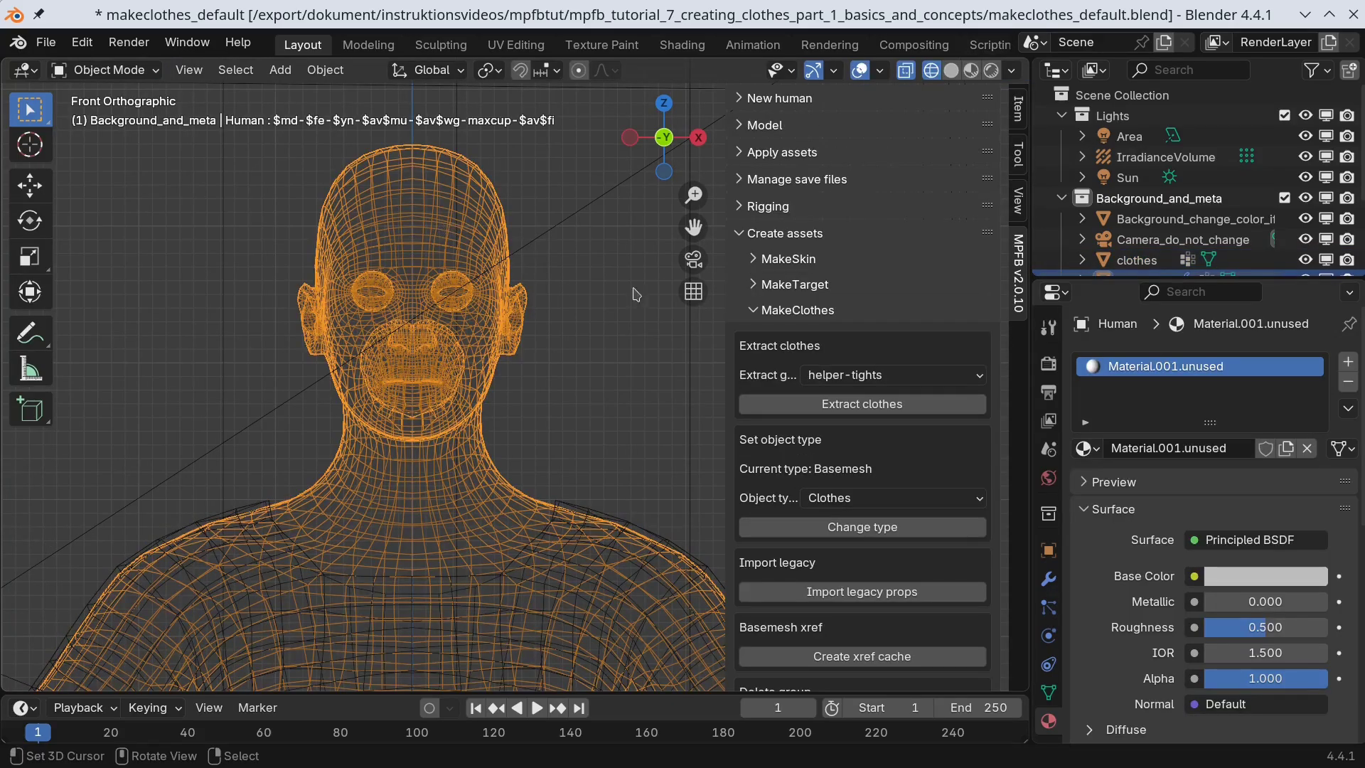
left_click(934, 383)
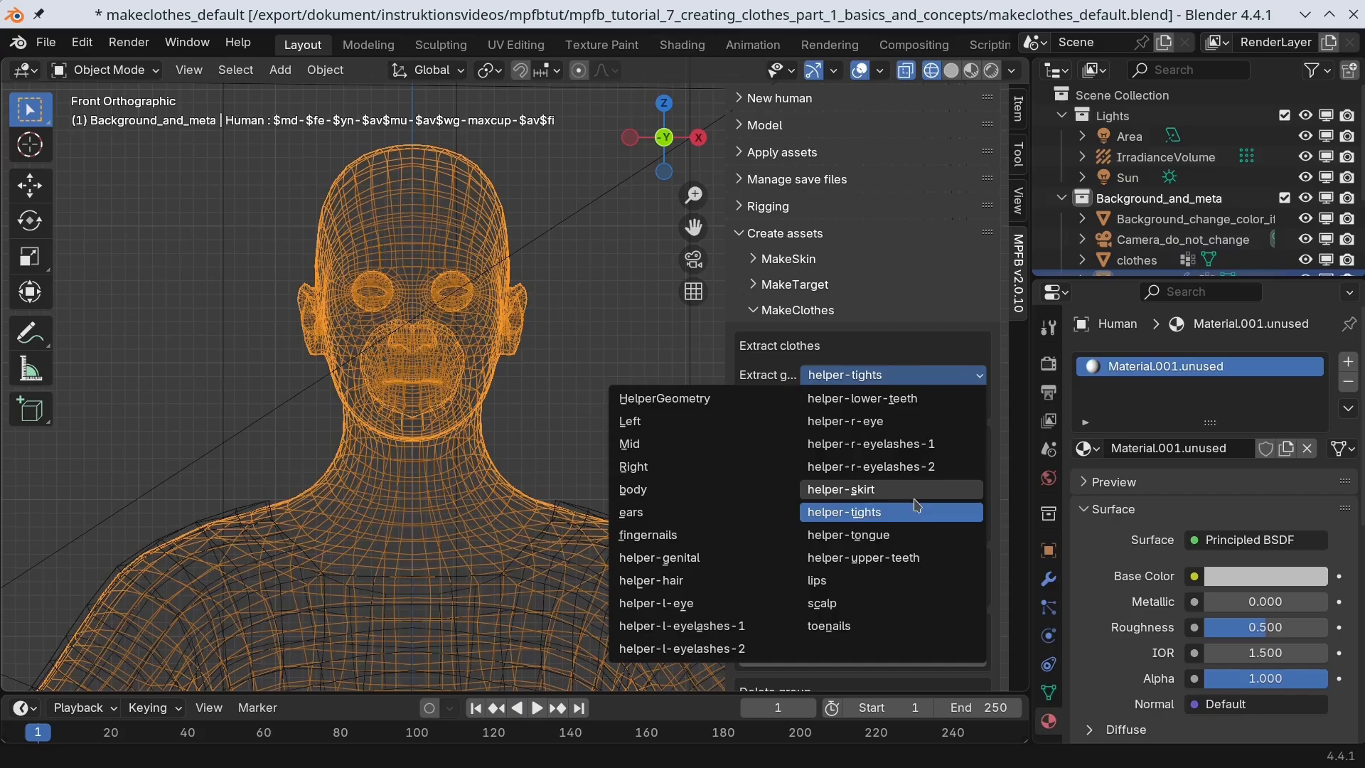
left_click(888, 492)
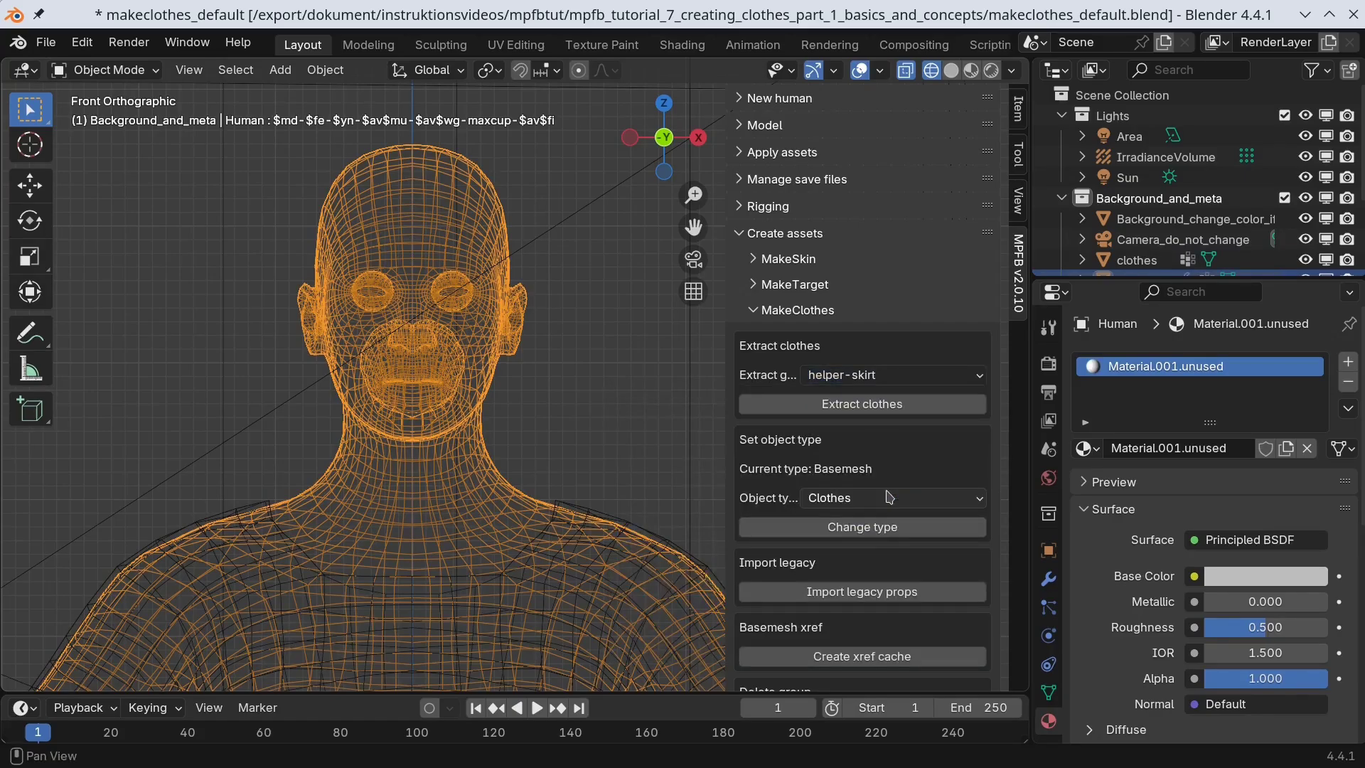
left_click(882, 403)
Turn off wireframe display and join the trimmed top into the skirt mesh
scroll(576, 413, "down", 4)
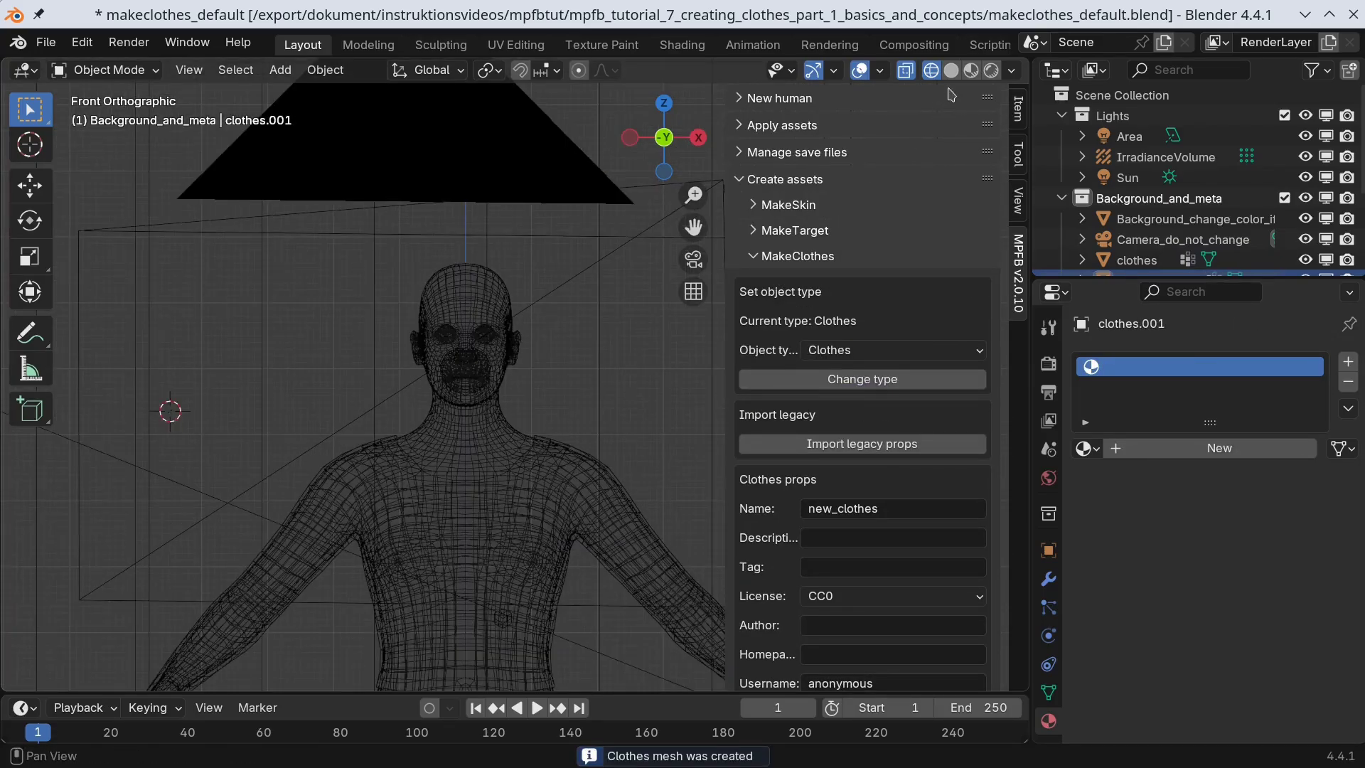
key("shift+z")
middle_click_drag(460, 585, 488, 222, "shift")
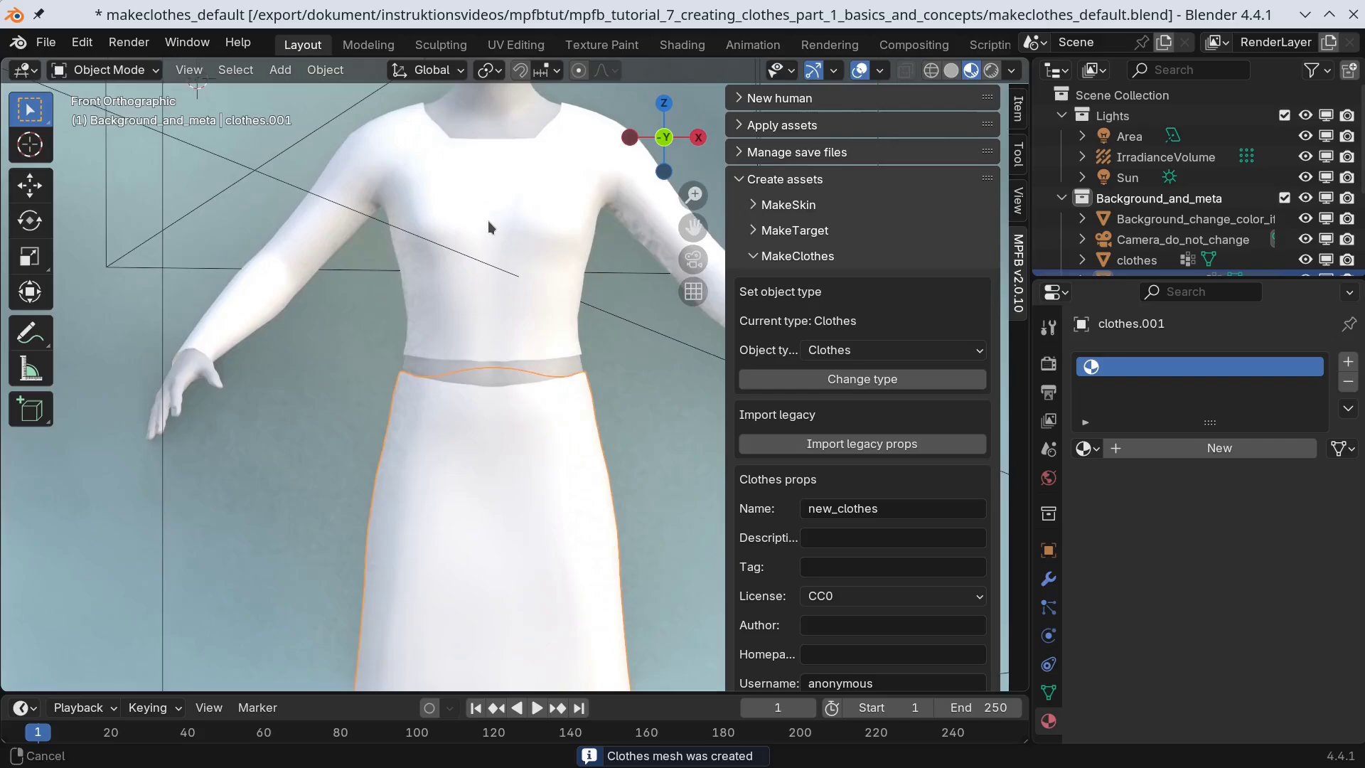
left_click(440, 197)
left_click(470, 426)
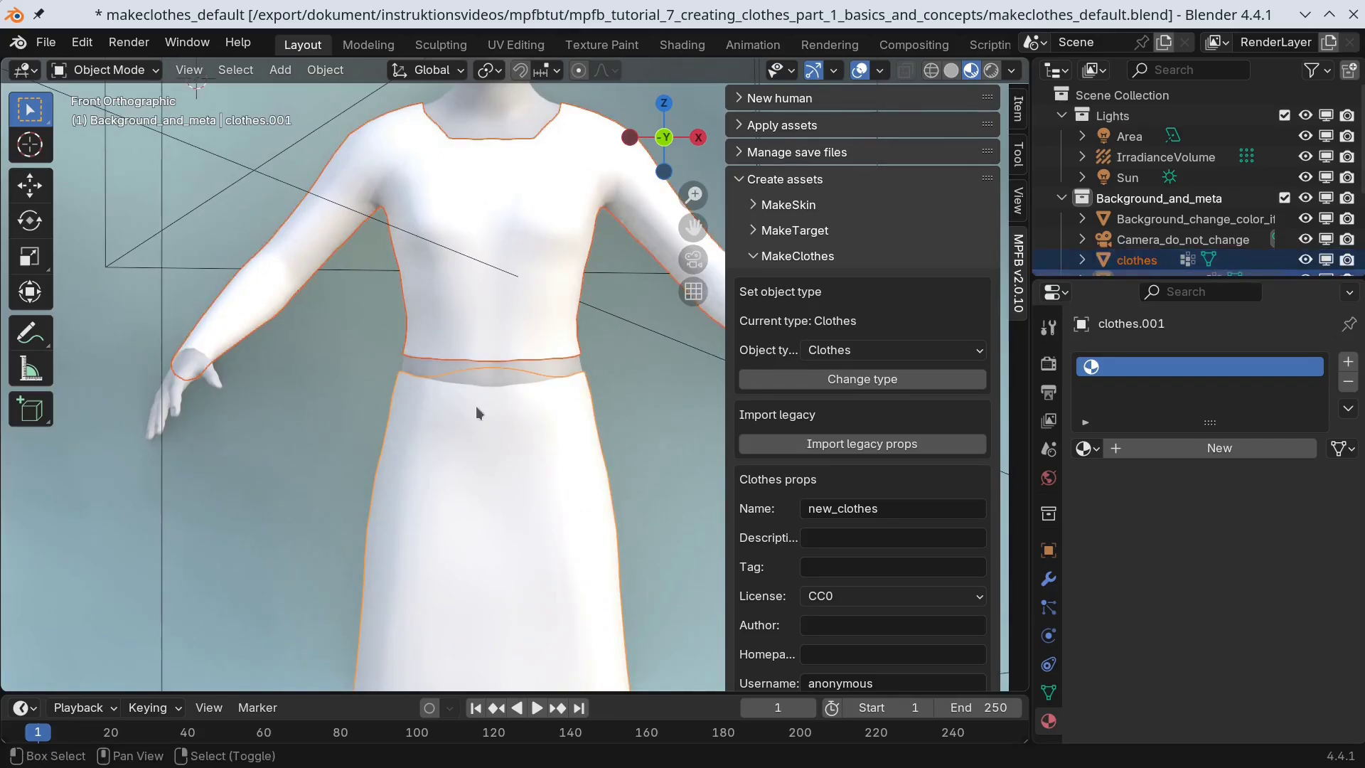
left_click(325, 70)
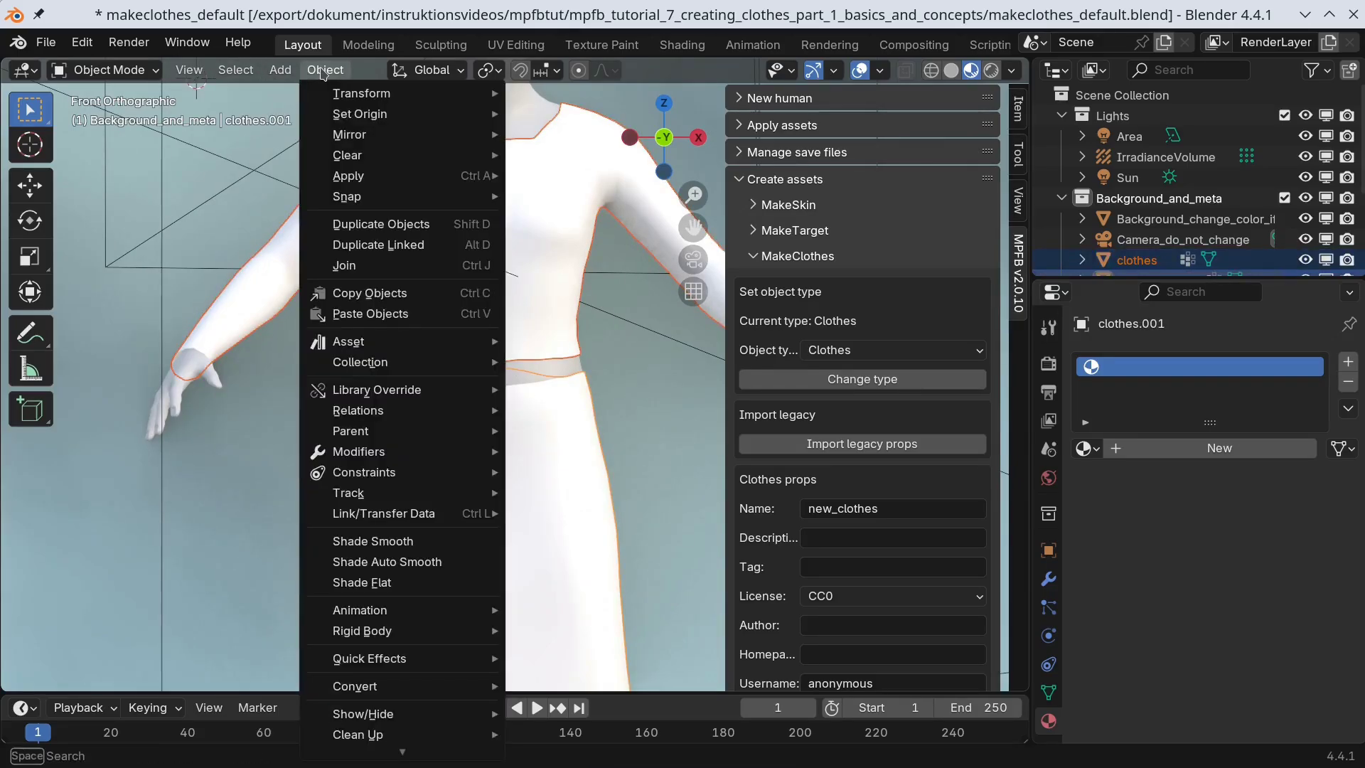
left_click(344, 266)
Select the full edge loops on both sides of the waist gap and connect them with Bridge Edge Loops
key("Tab")
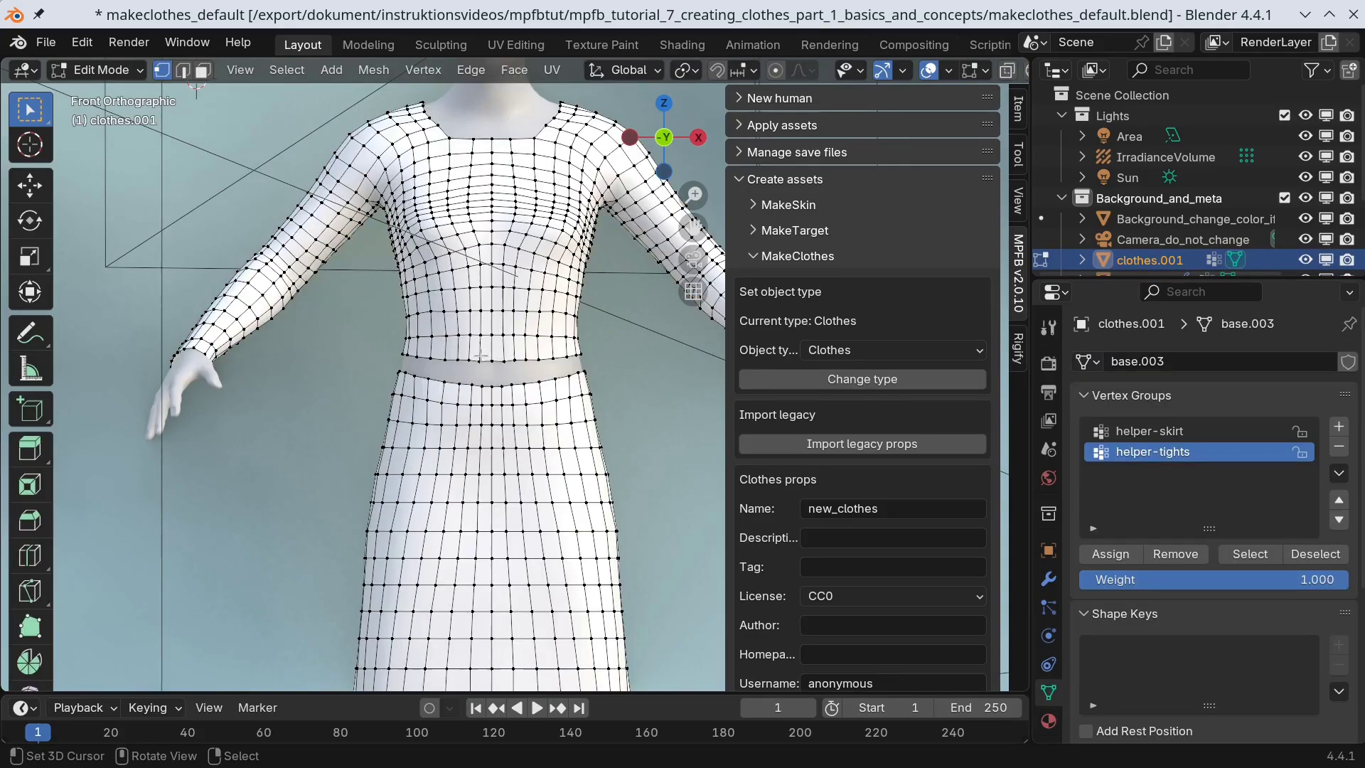
key("b")
left_click_drag(464, 349, 520, 395)
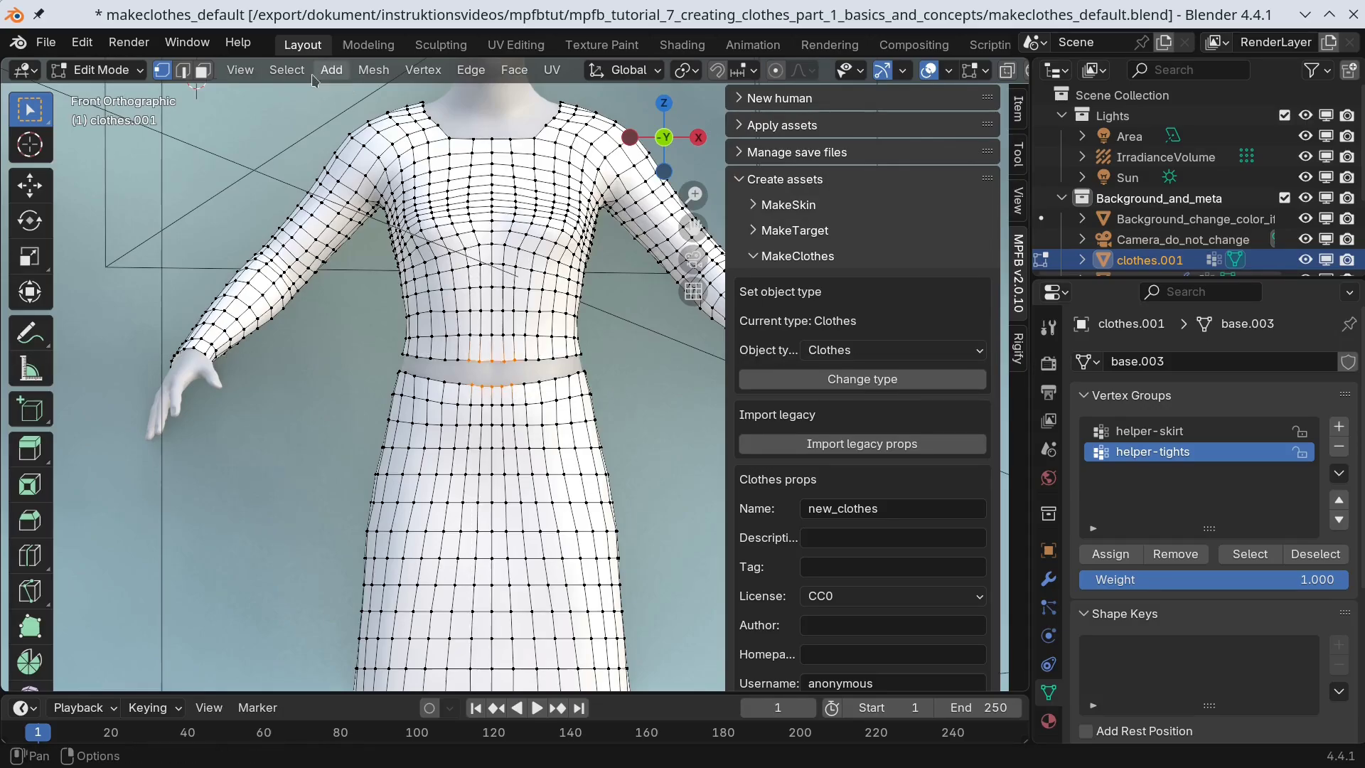
left_click(288, 70)
mouse_move(387, 390)
left_click(554, 388)
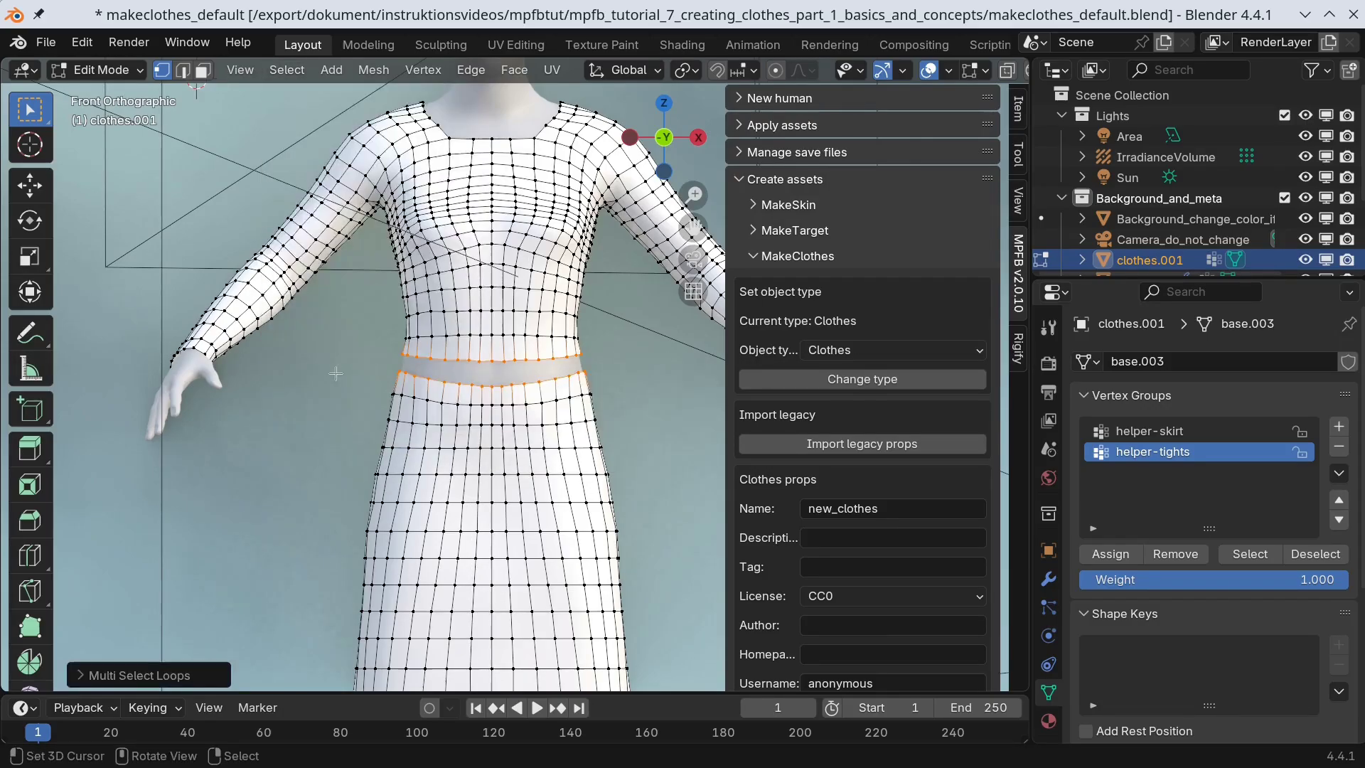
key("F3")
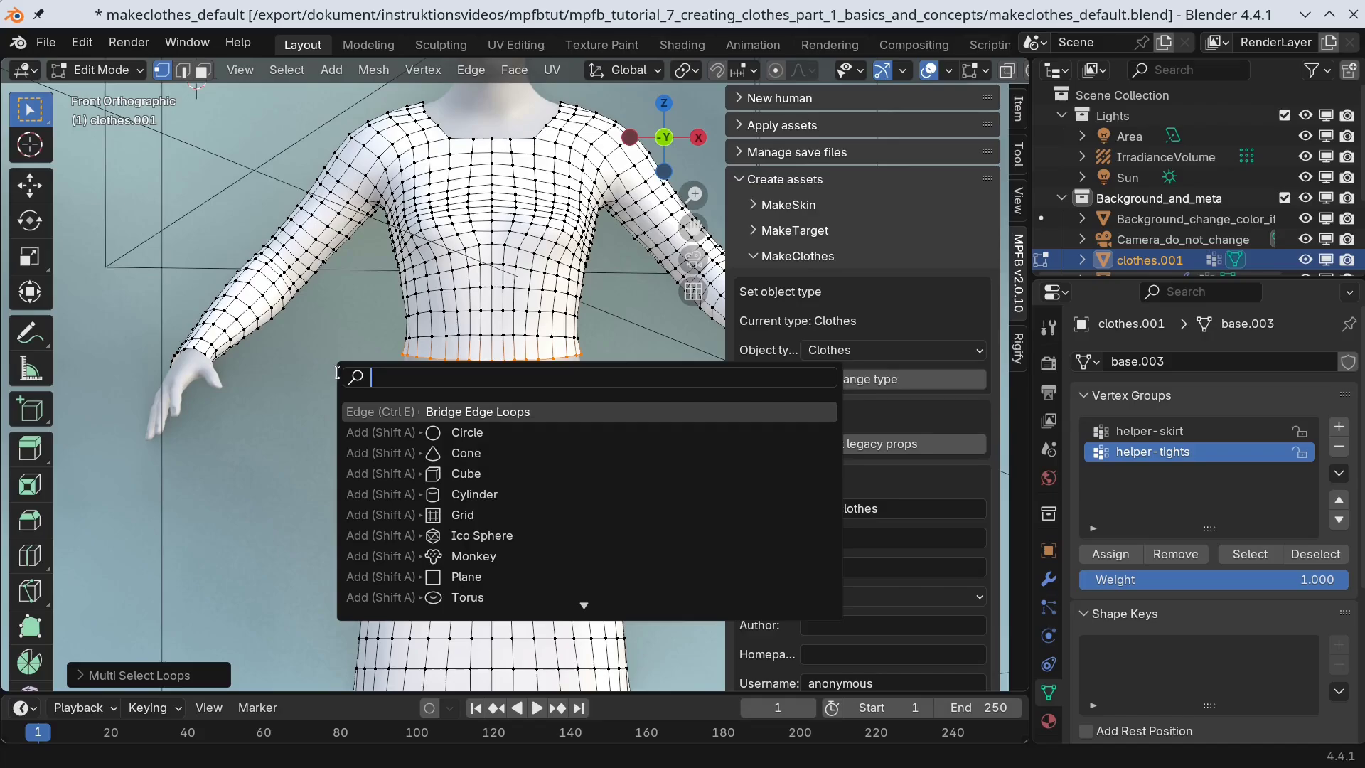
left_click(486, 411)
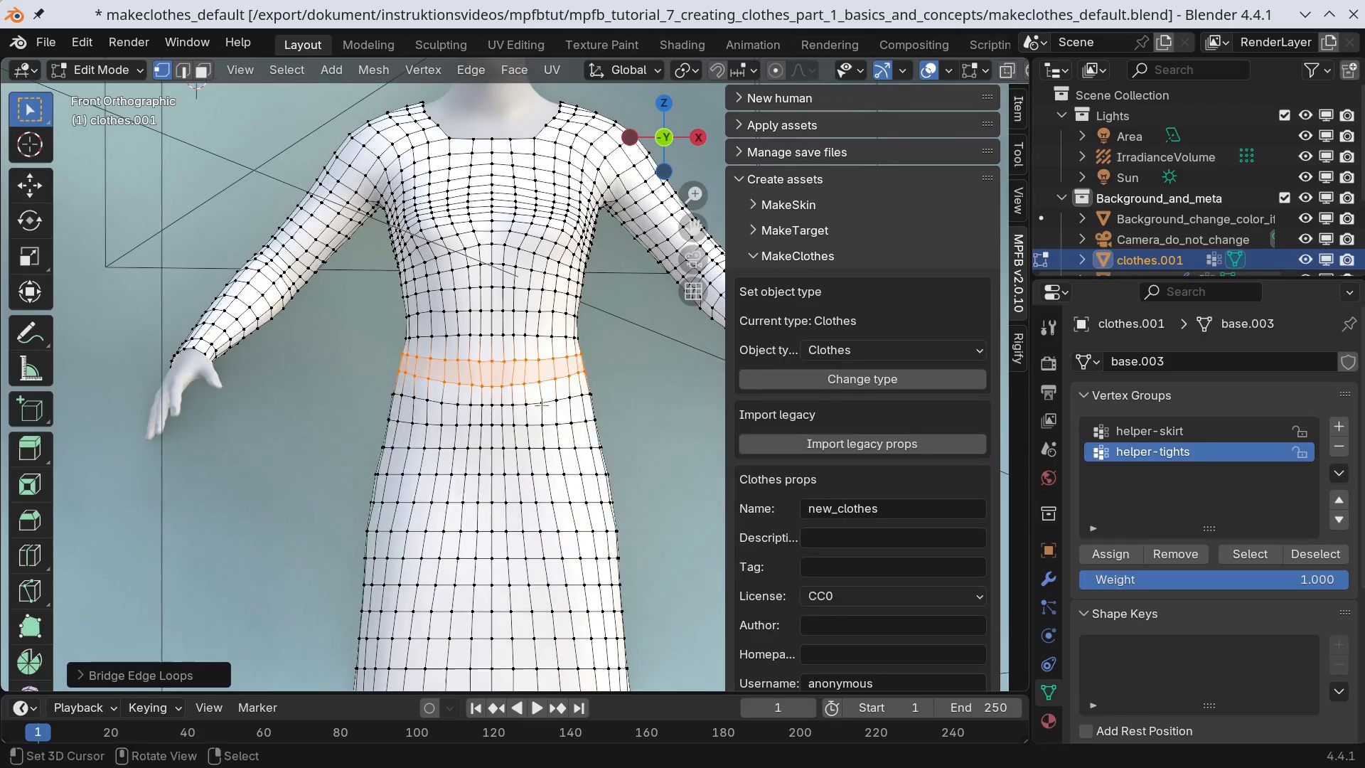
Check which dress vertices belong to the helper-tights and helper-skirt vertex groups by selecting and deselecting each group
key("a")
key("alt+a")
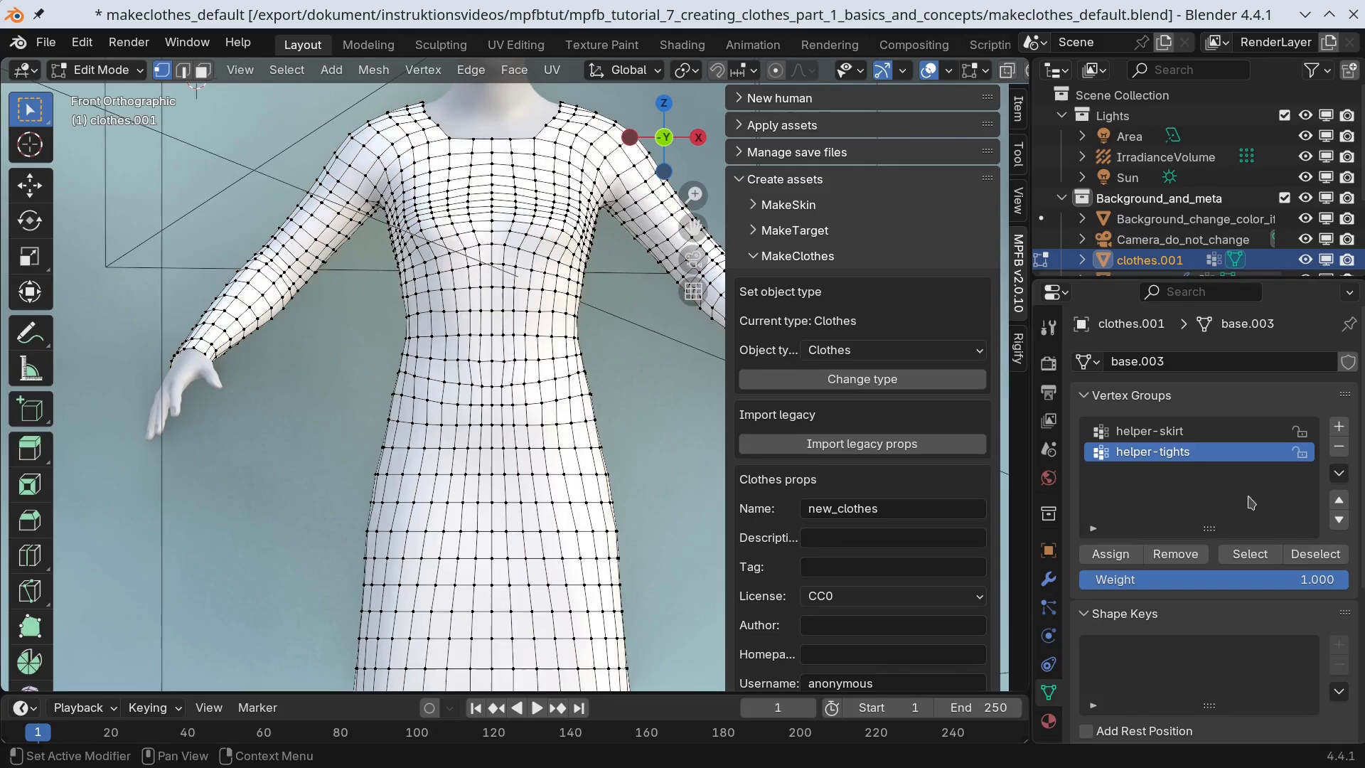
left_click(1250, 554)
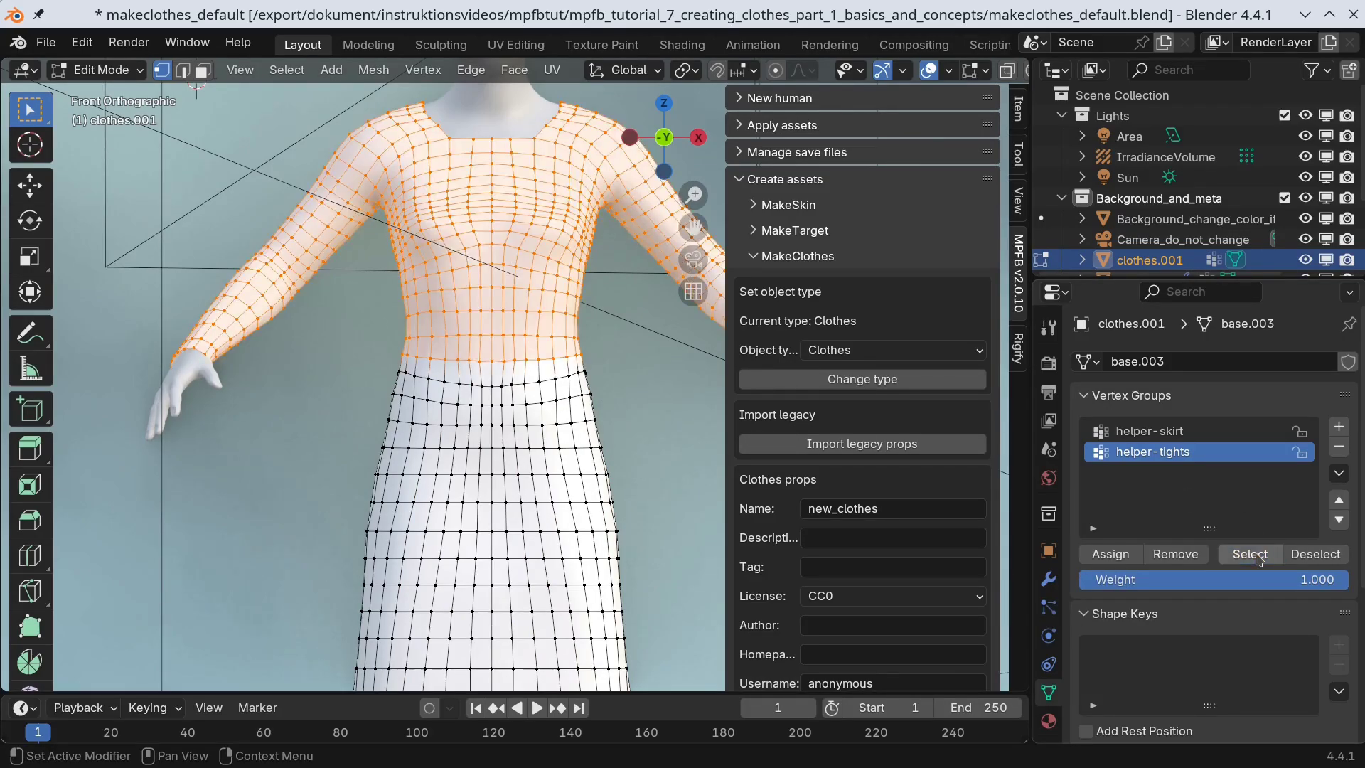
left_click(1316, 554)
left_click(1158, 431)
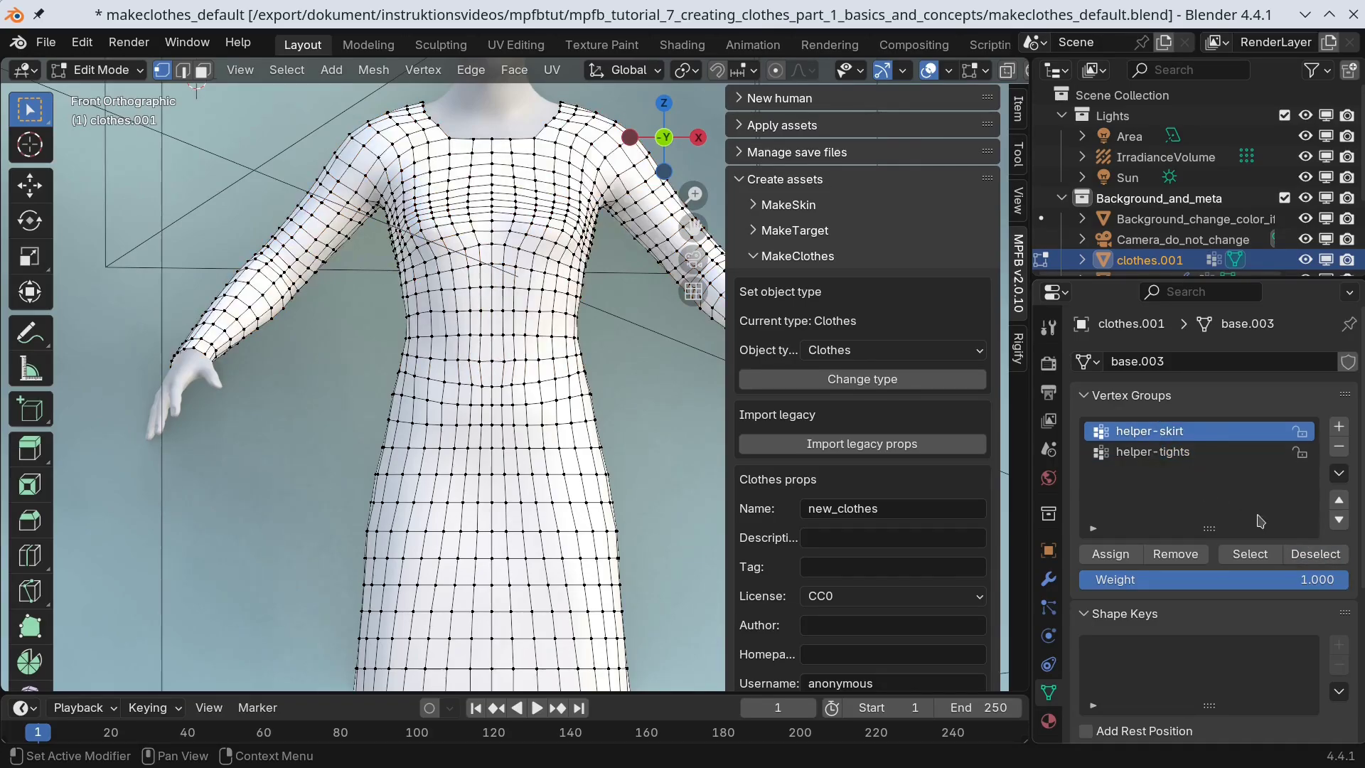
left_click(1249, 554)
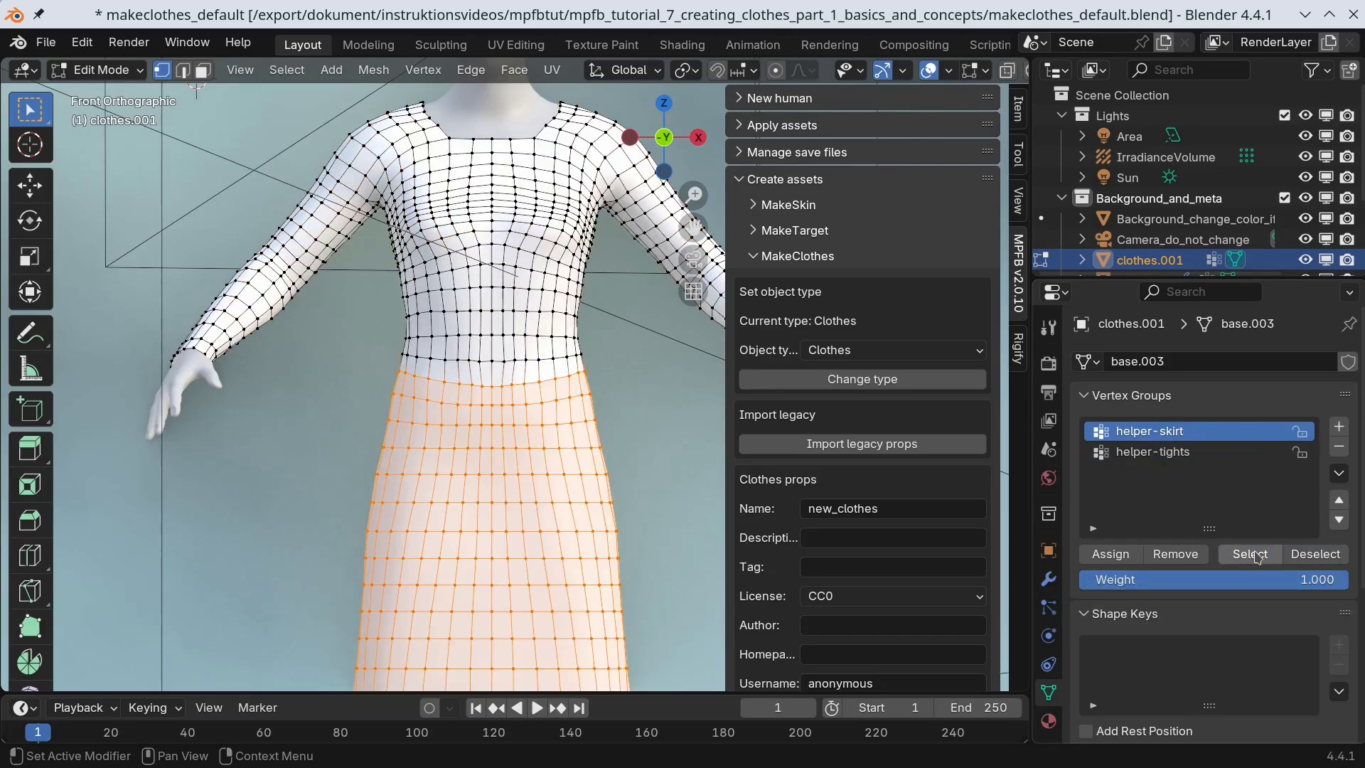
left_click(1319, 555)
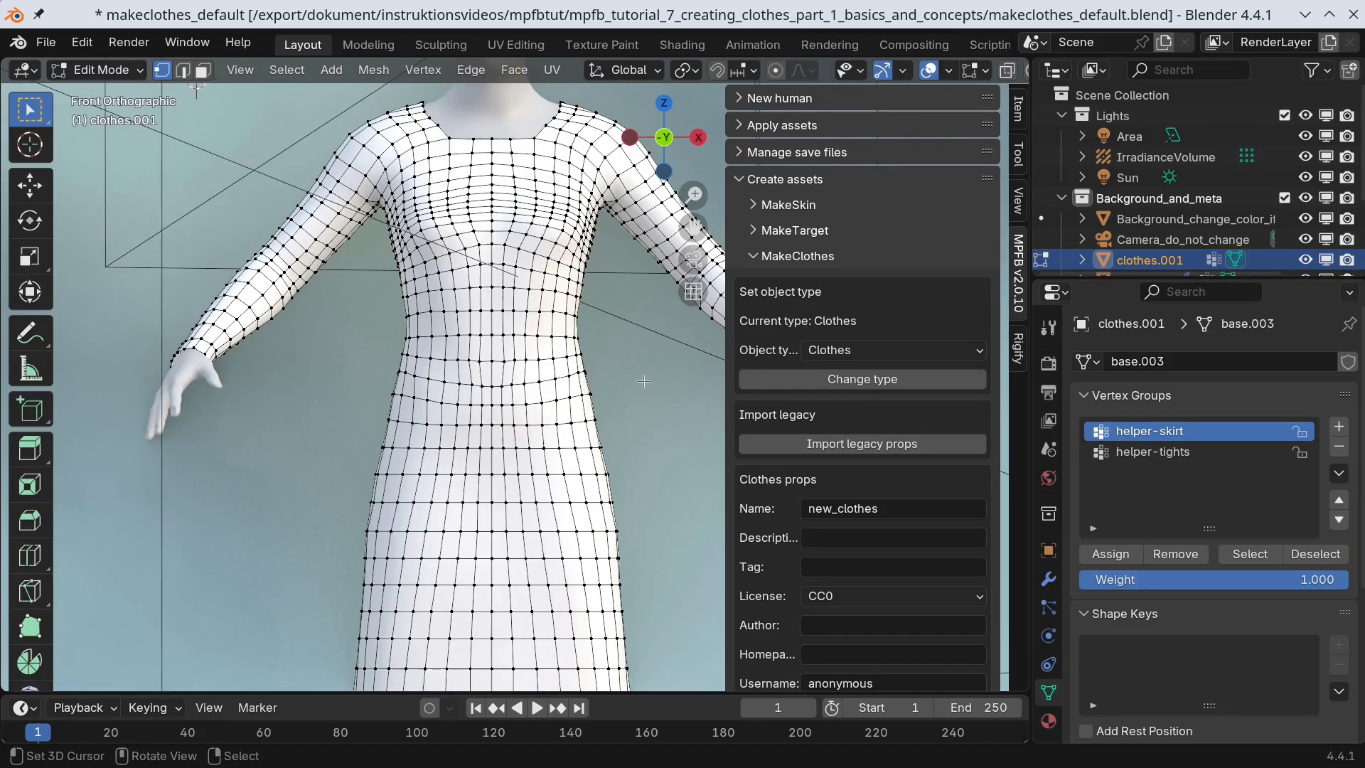
Leave edit mode, collapse the MakeClothes section, and review the MakeSkin material settings for the dress
left_click(755, 261)
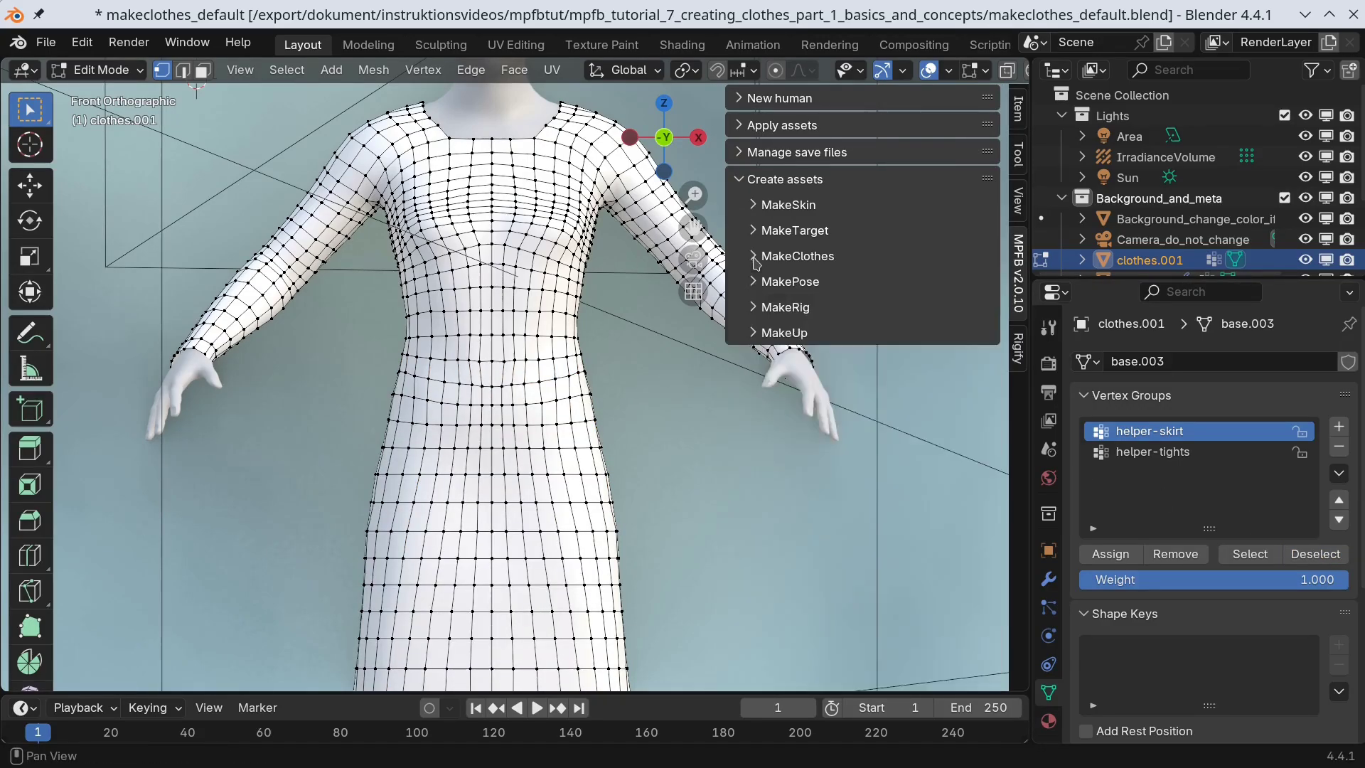
key("Tab")
left_click(755, 205)
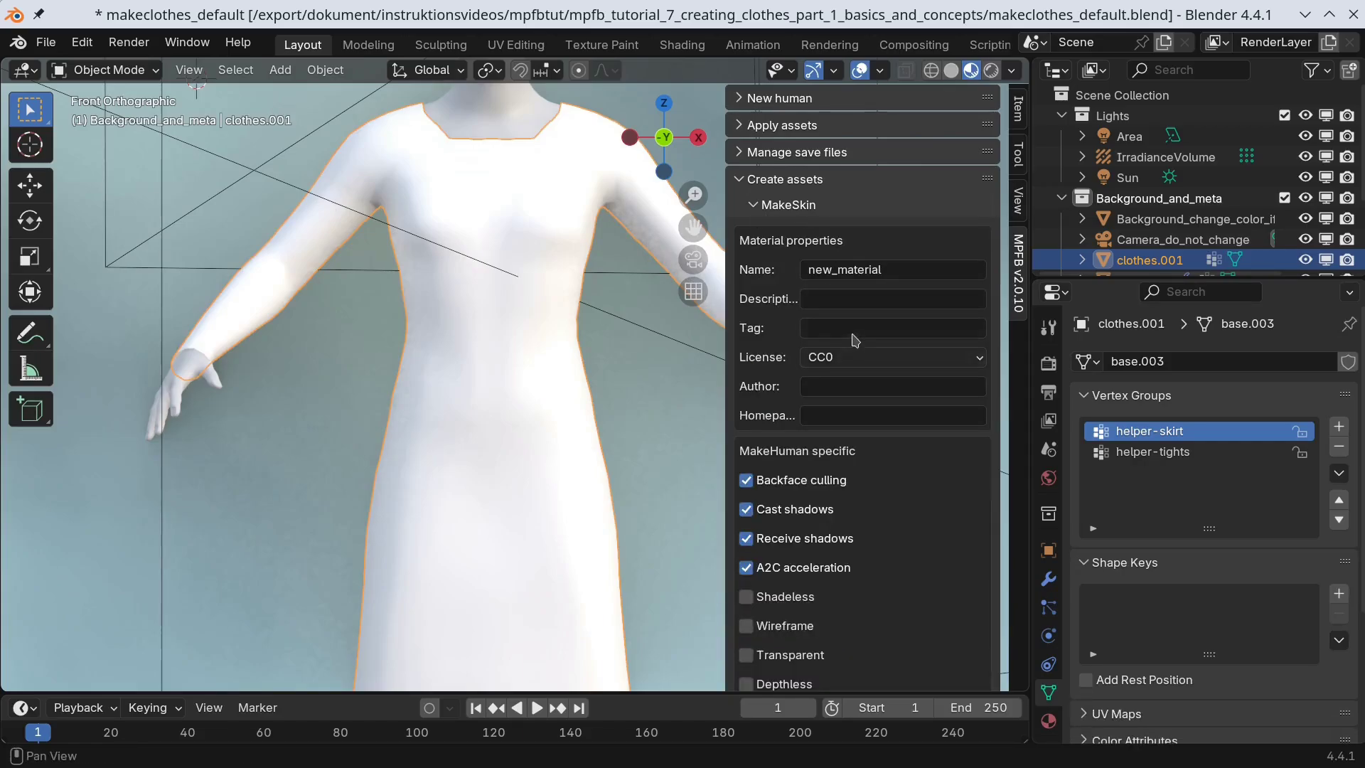
scroll(855, 339, "down", 3)
scroll(855, 338, "down", 4)
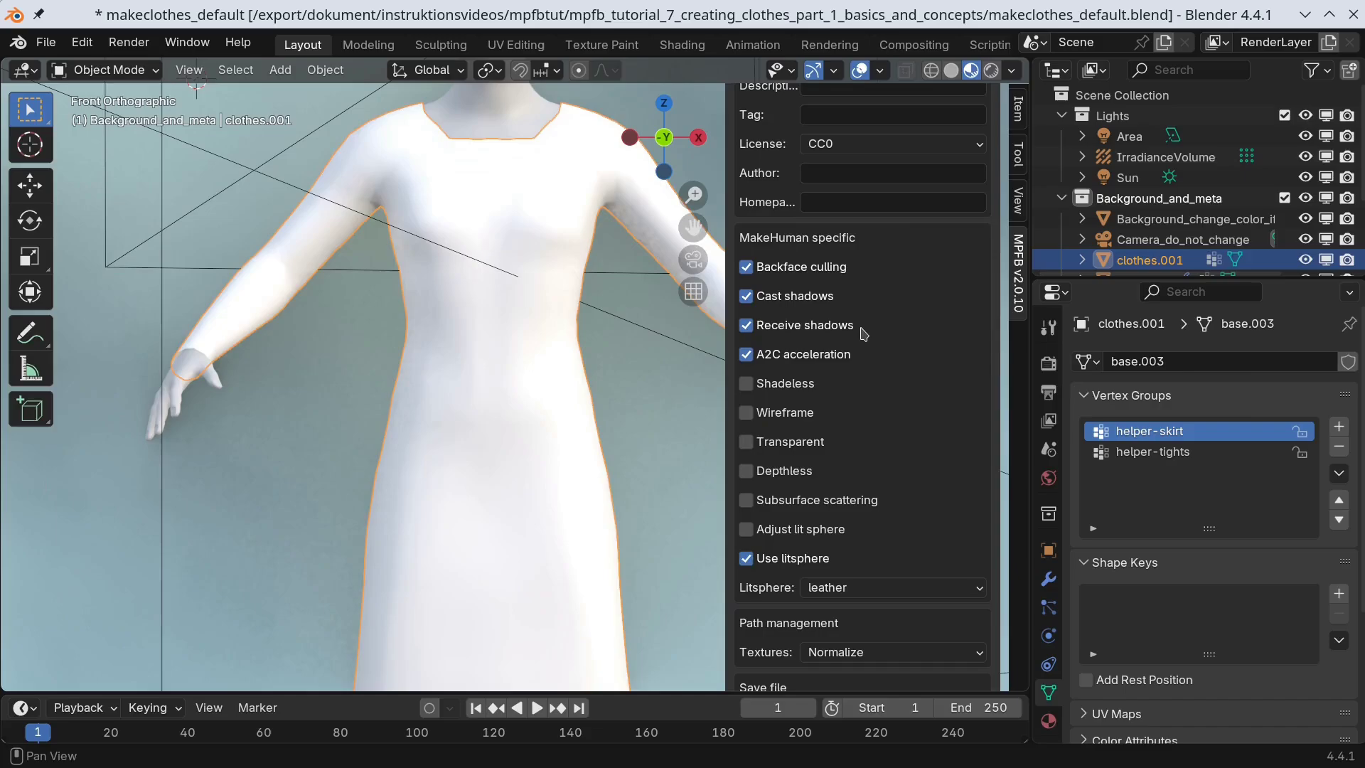
scroll(863, 334, "up", 6)
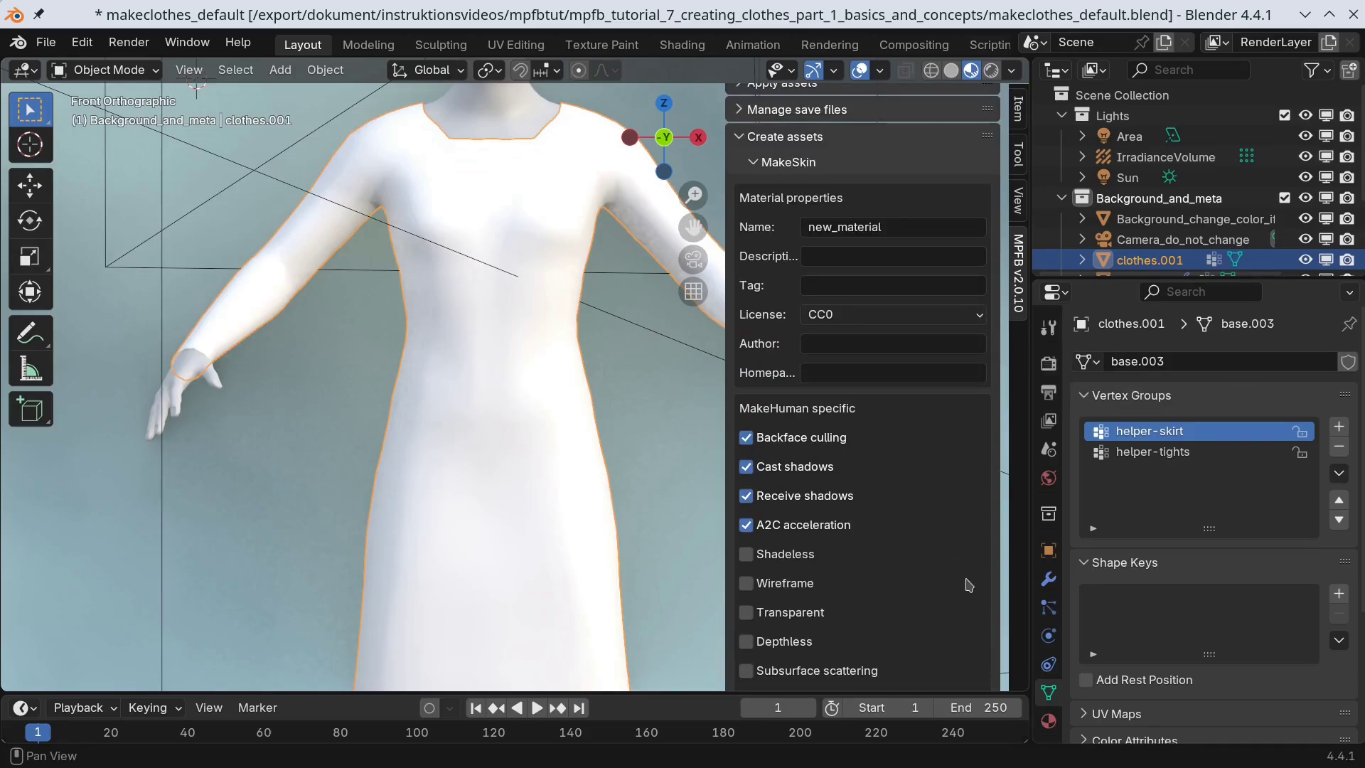
Remove the dress's empty material slot and create a MakeSkin material with a generated 1024x1024 diffuse texture
left_click(1048, 721)
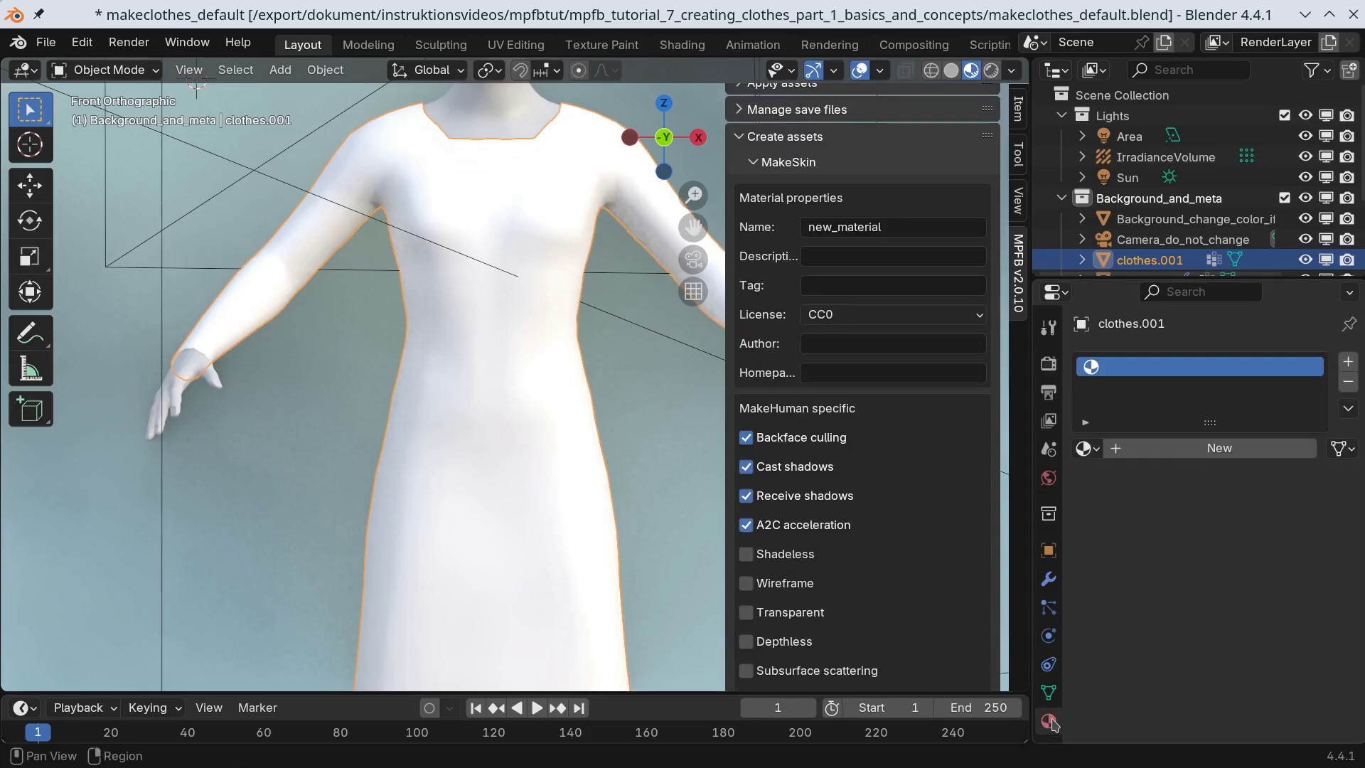
left_click(1346, 384)
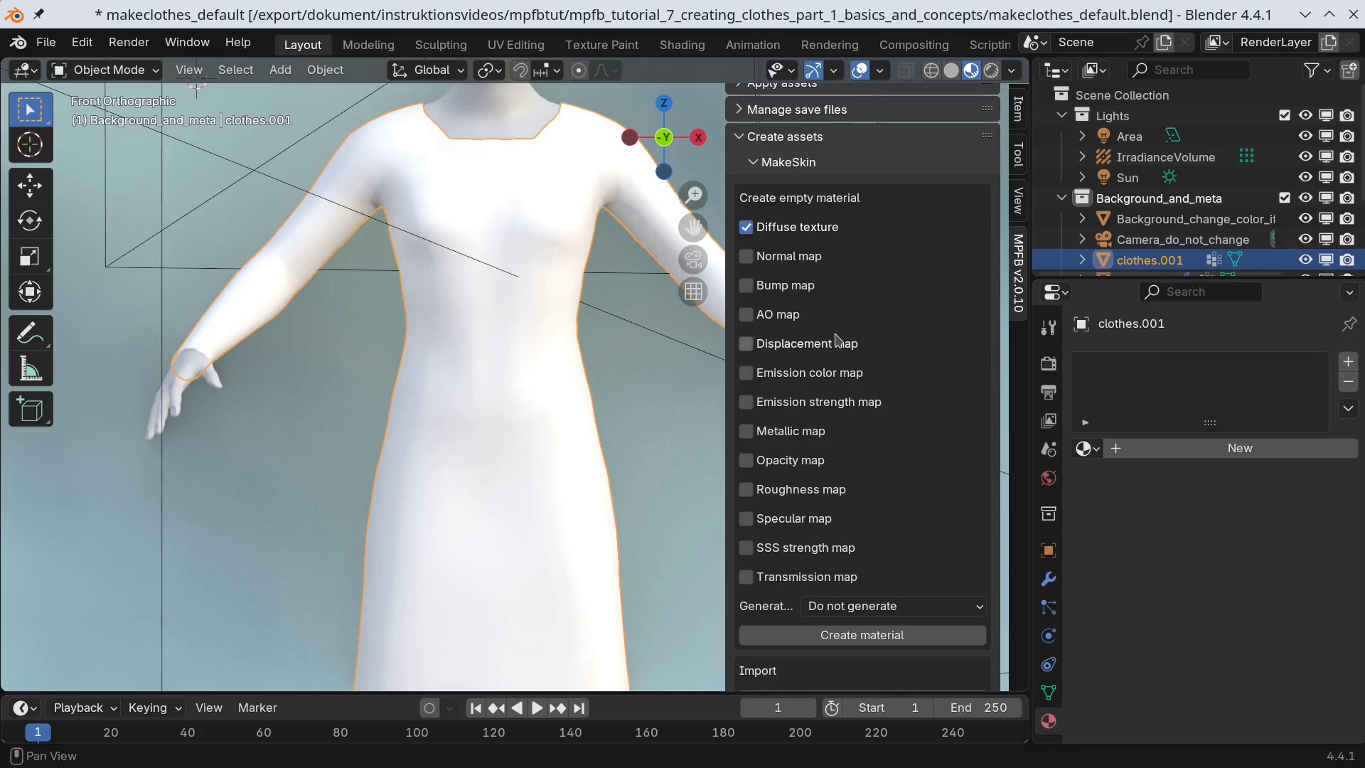
scroll(838, 339, "up", 2)
scroll(862, 357, "down", 3)
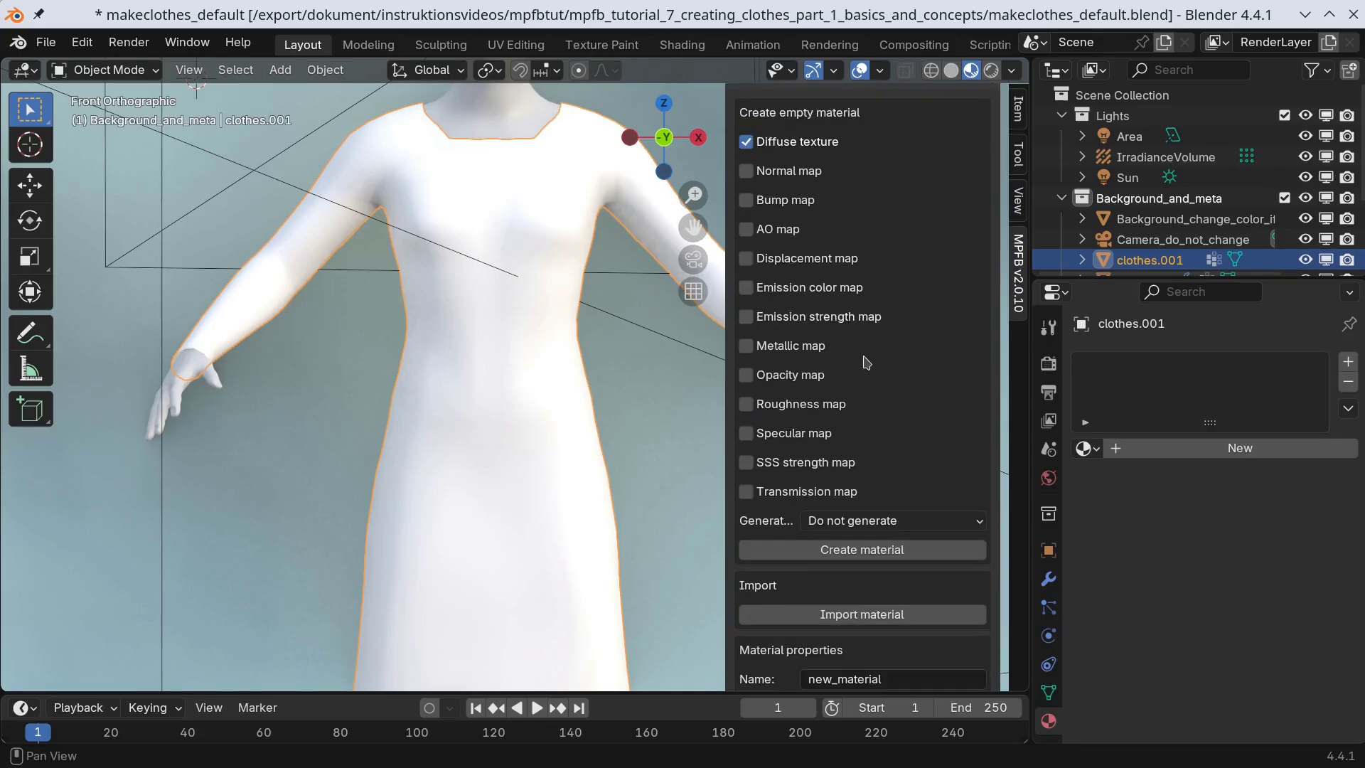
left_click(890, 522)
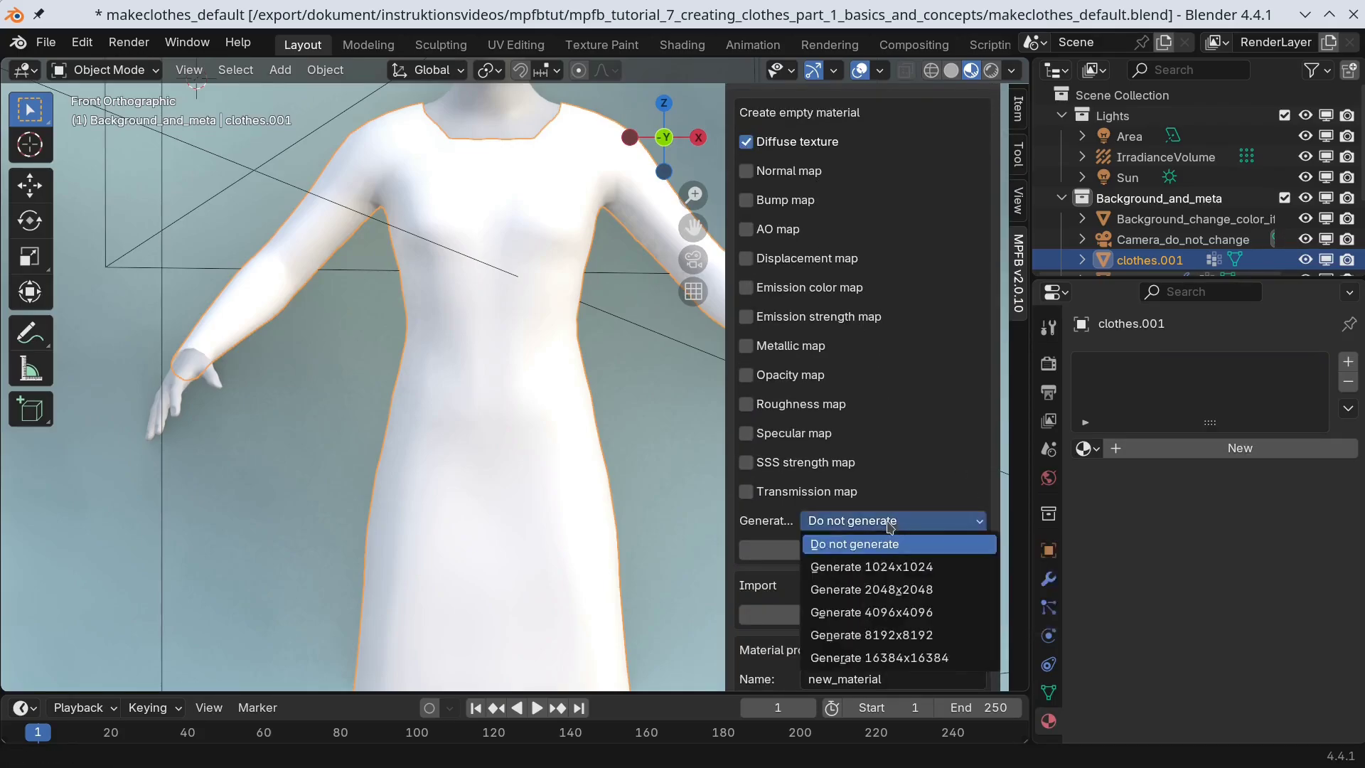
left_click(896, 569)
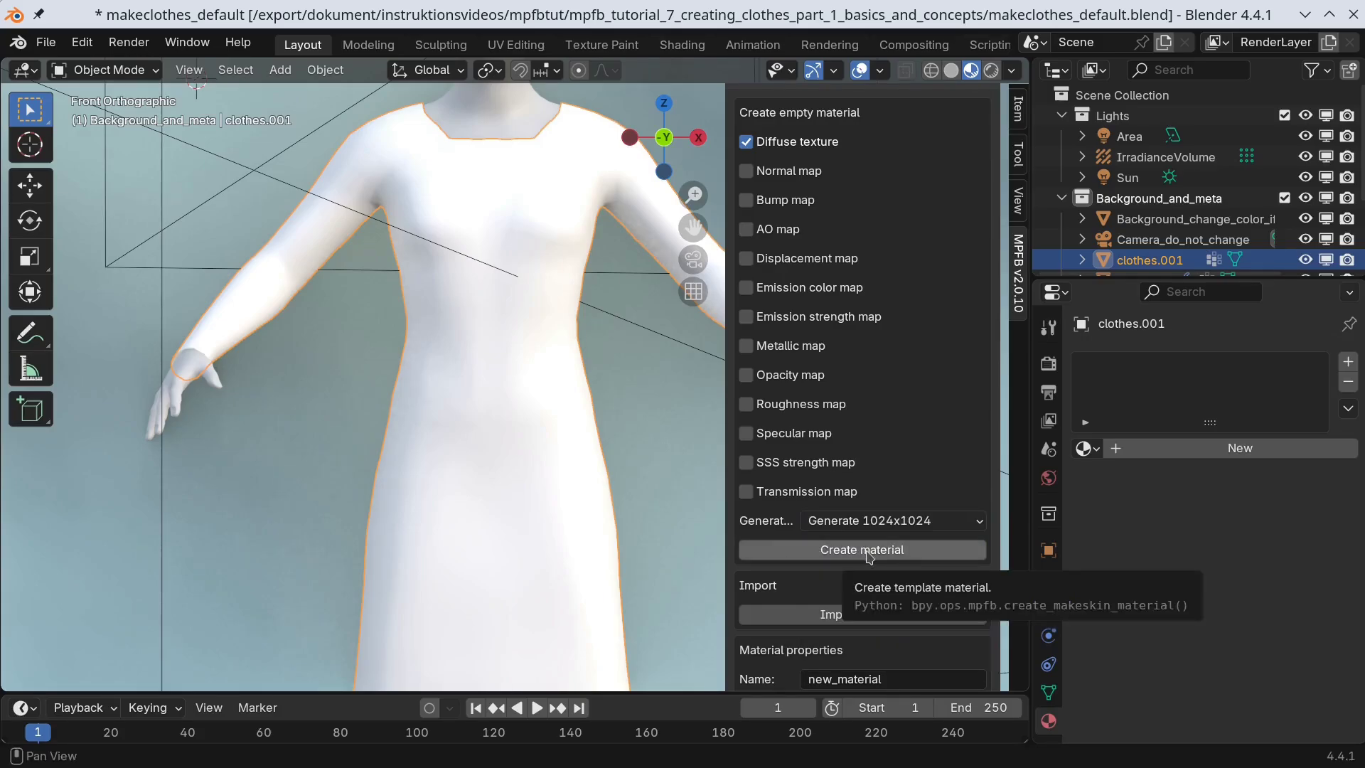
left_click(869, 550)
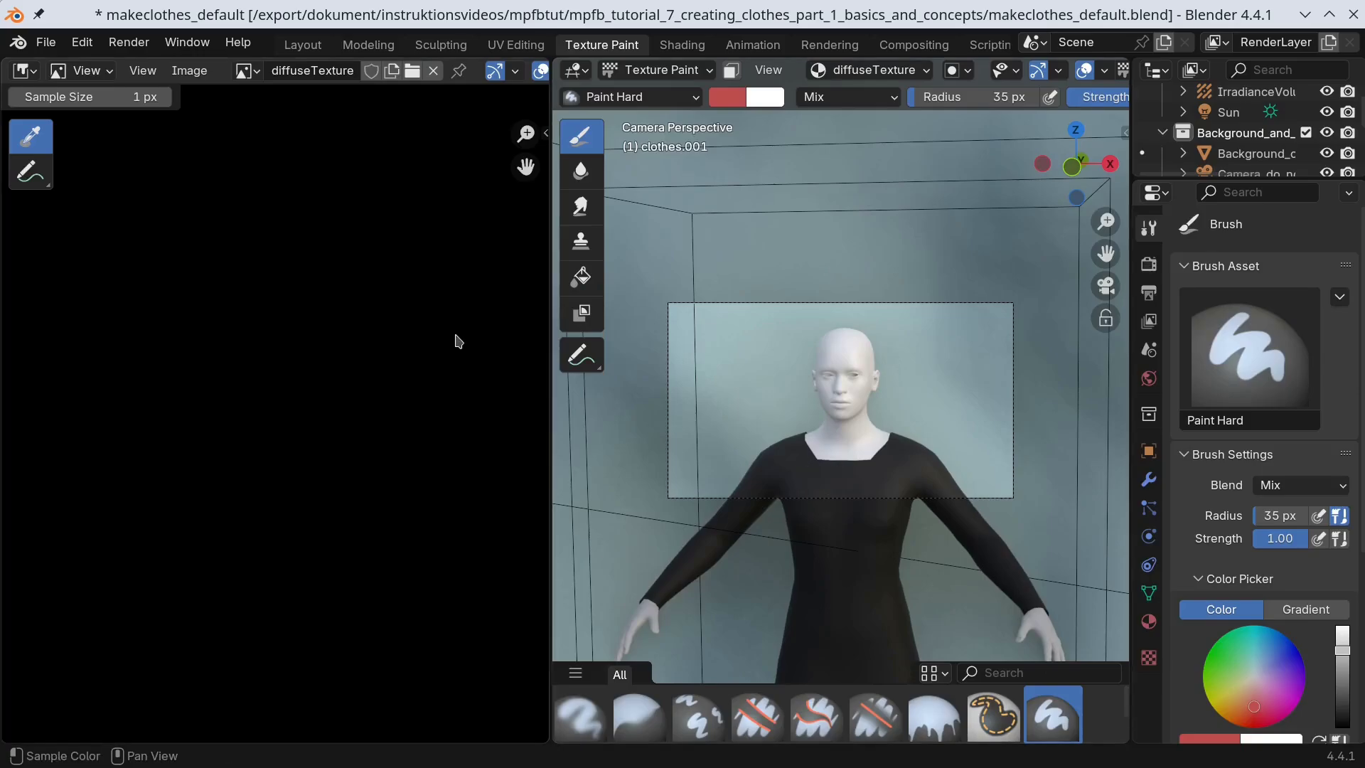
In the Texture Paint workspace, set the brush colour to purple and the brush radius to 141 px
key("n")
key("n")
left_click(1118, 181)
left_click(1000, 608)
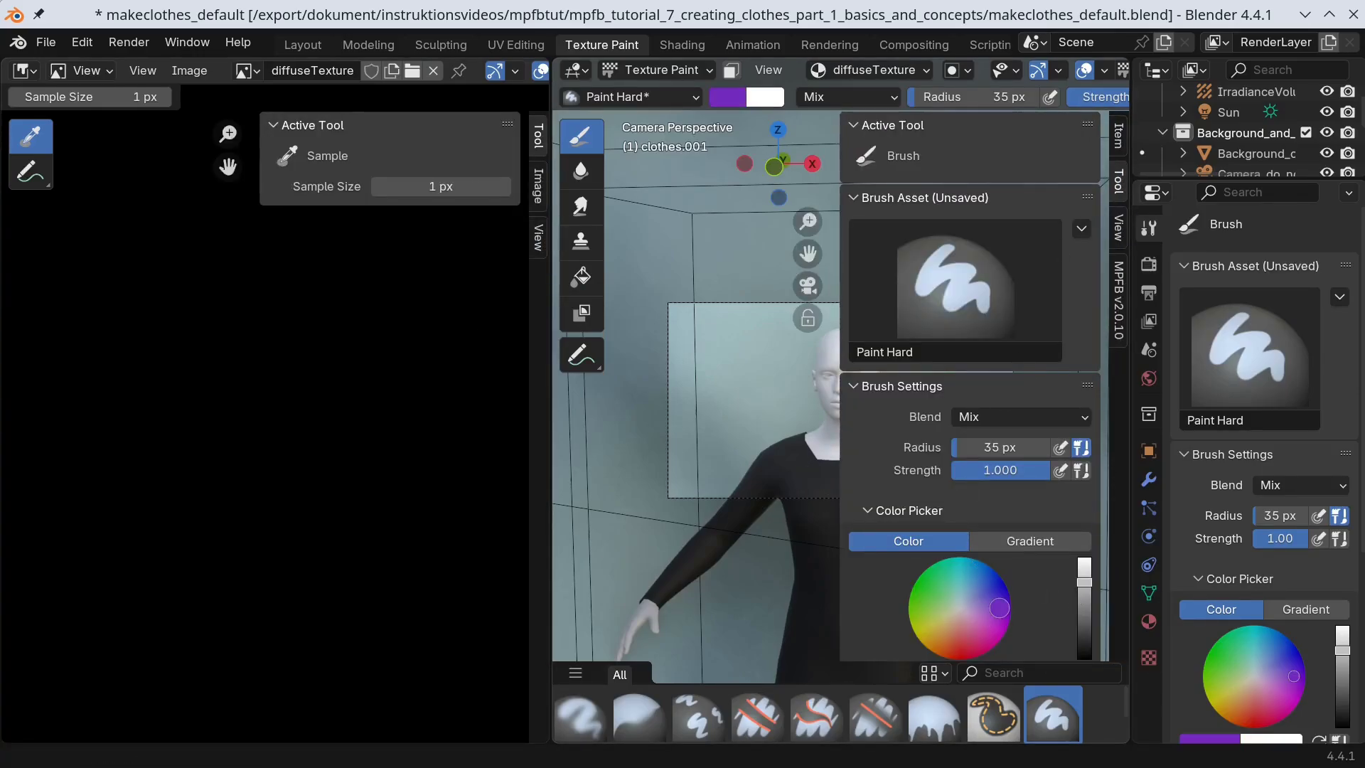
left_click_drag(975, 447, 996, 447)
Fit the diffuse texture in the image editor, switch to Paint mode, and cover the whole texture with purple
key("Home")
left_click(98, 72)
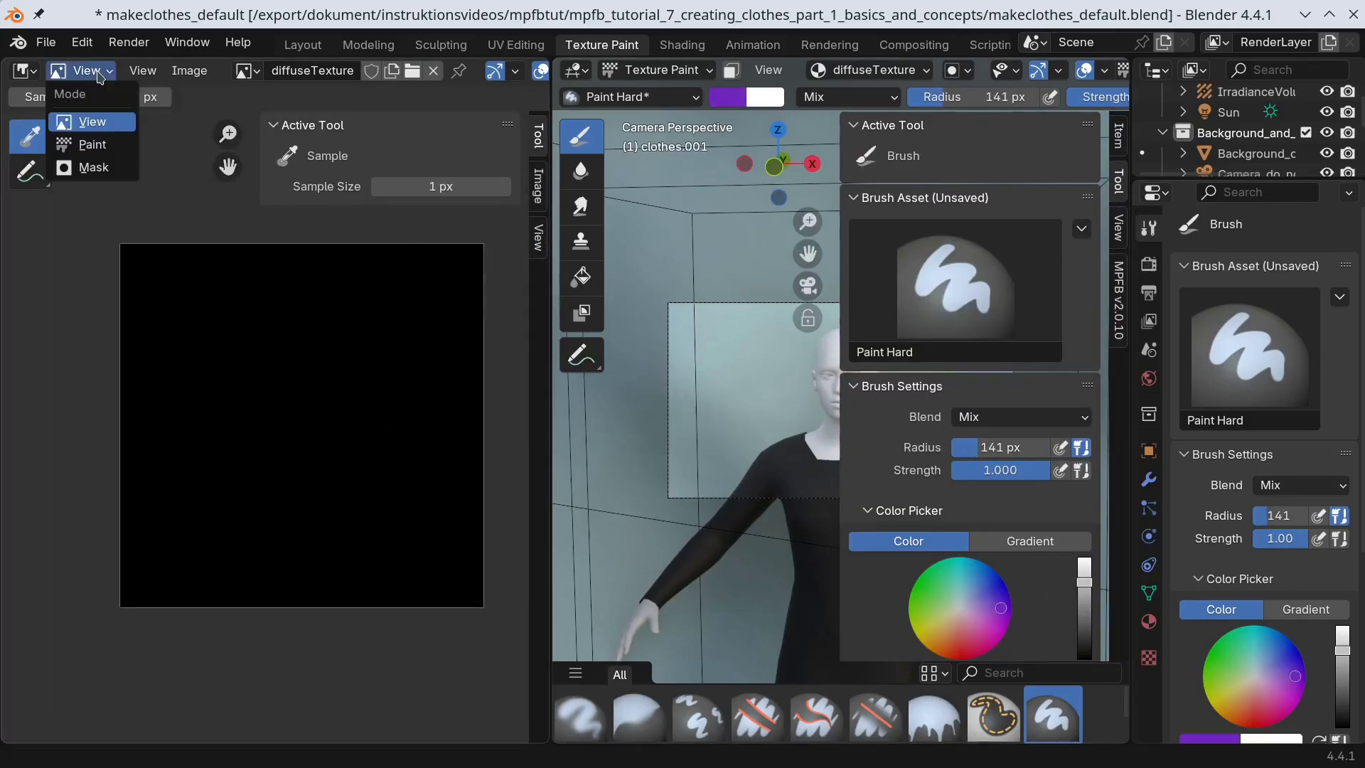
left_click(92, 145)
key("n")
mouse_move(192, 262)
left_mouse_down()
mouse_move(496, 274)
mouse_move(143, 297)
mouse_move(207, 482)
mouse_move(274, 365)
left_mouse_up()
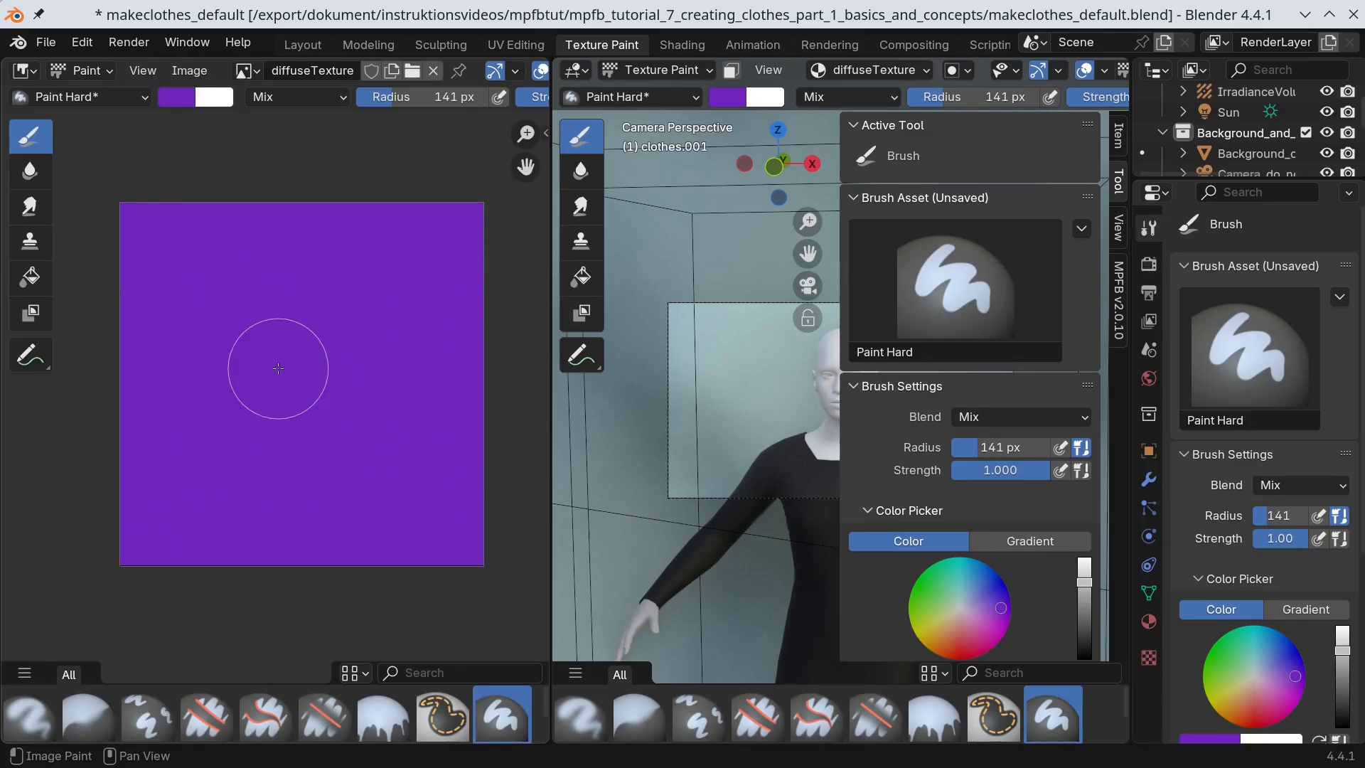
Back in the Layout workspace, set the clothes description to "Just a gown" and the tag to "Gown", and generate a UUID
left_click(303, 45)
scroll(910, 241, "down", 5)
left_click(822, 369)
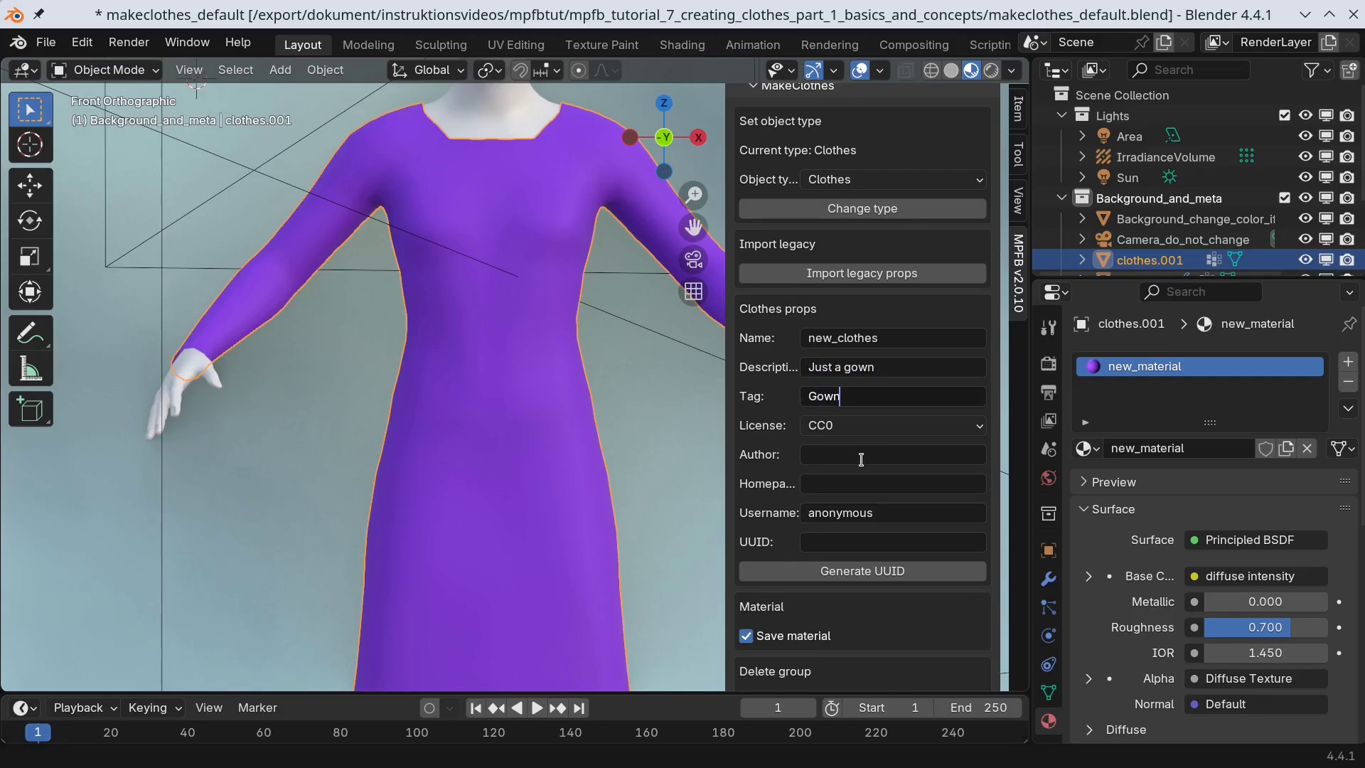
type("Gown")
key("Return")
left_click(846, 571)
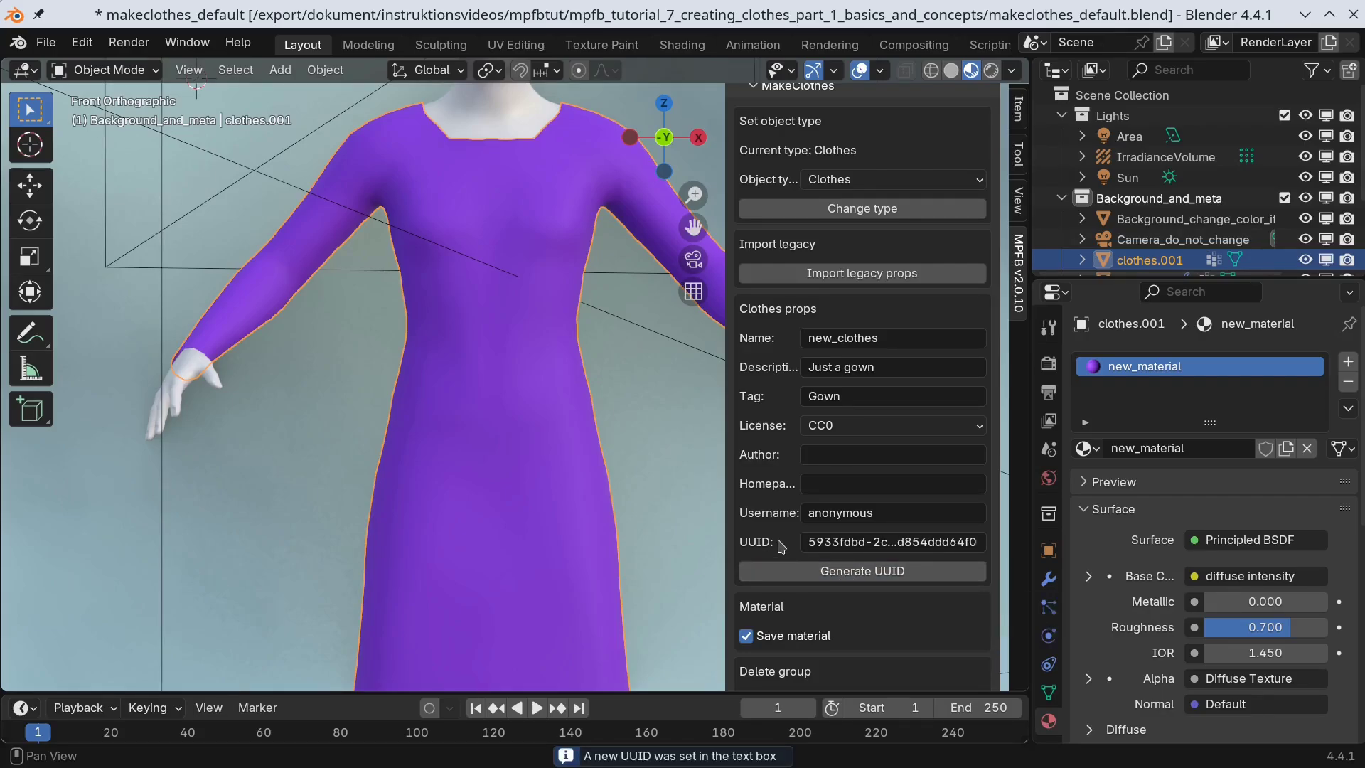
Select the body together with the dress, run the clothes check, and store the dress in the asset library
scroll(781, 546, "down", 10)
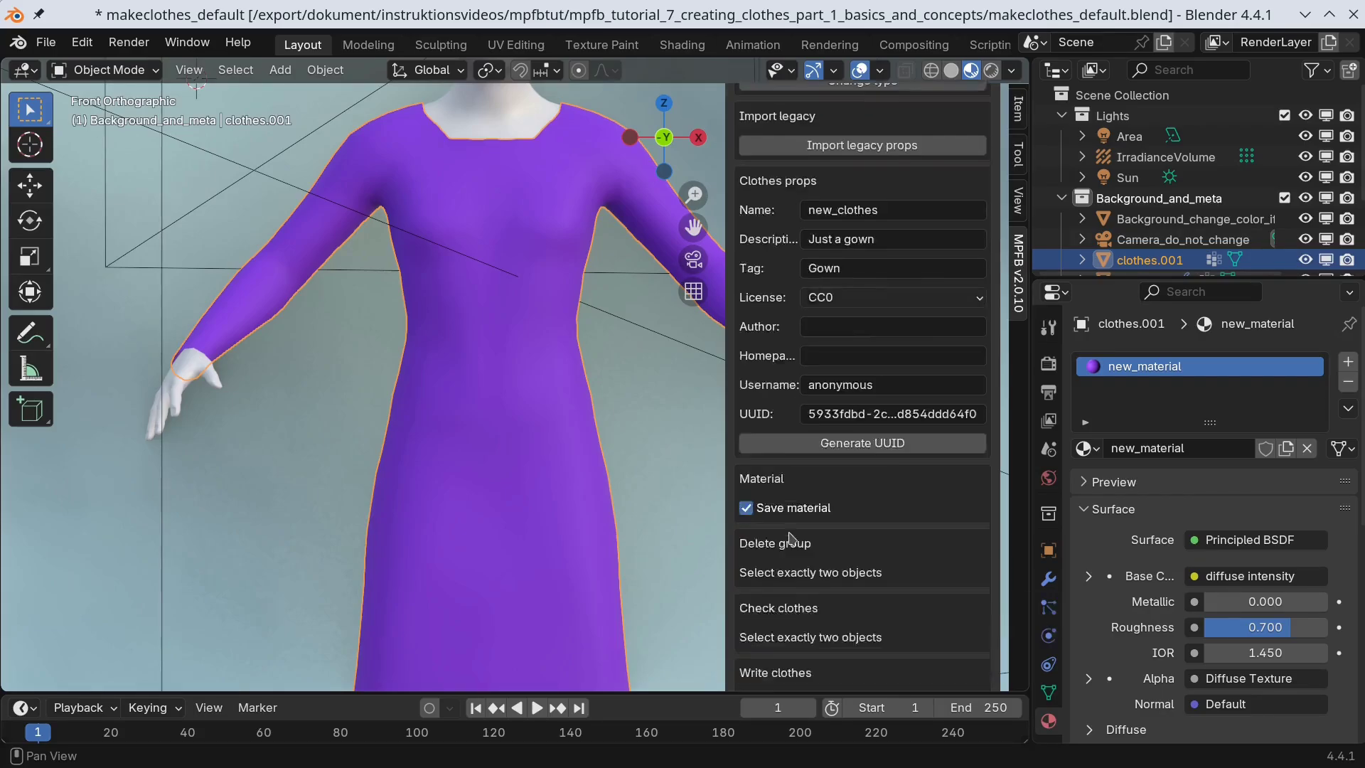
left_click(492, 120)
left_click(497, 247, "shift")
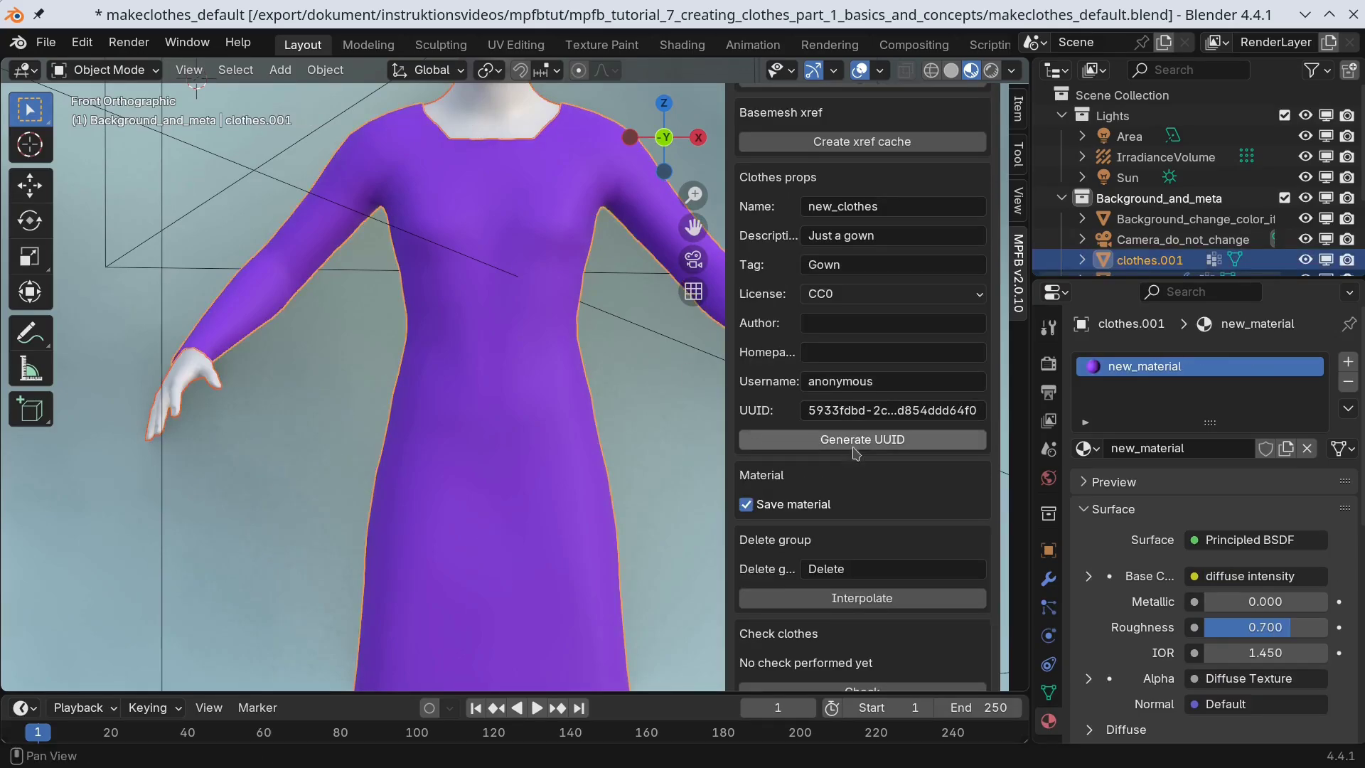
scroll(855, 453, "down", 8)
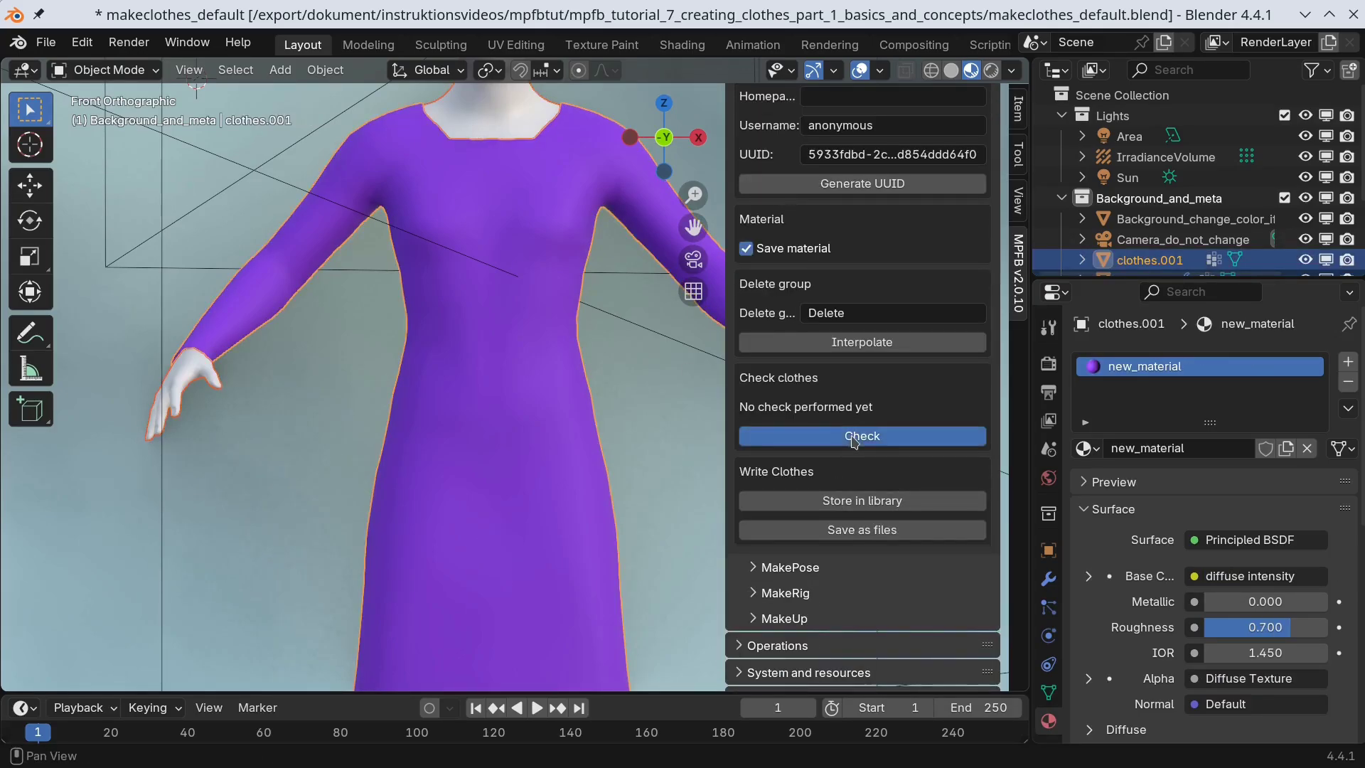
left_click(855, 437)
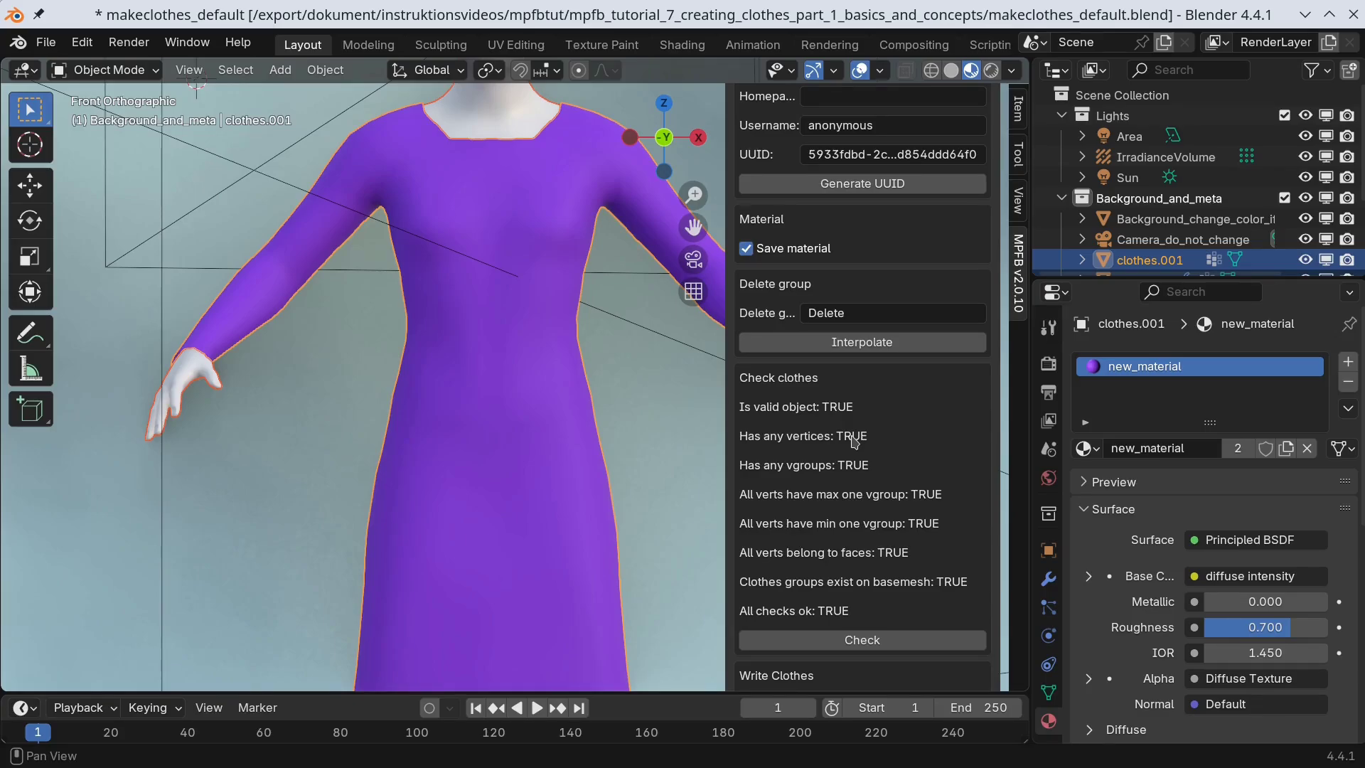
scroll(854, 440, "down", 7)
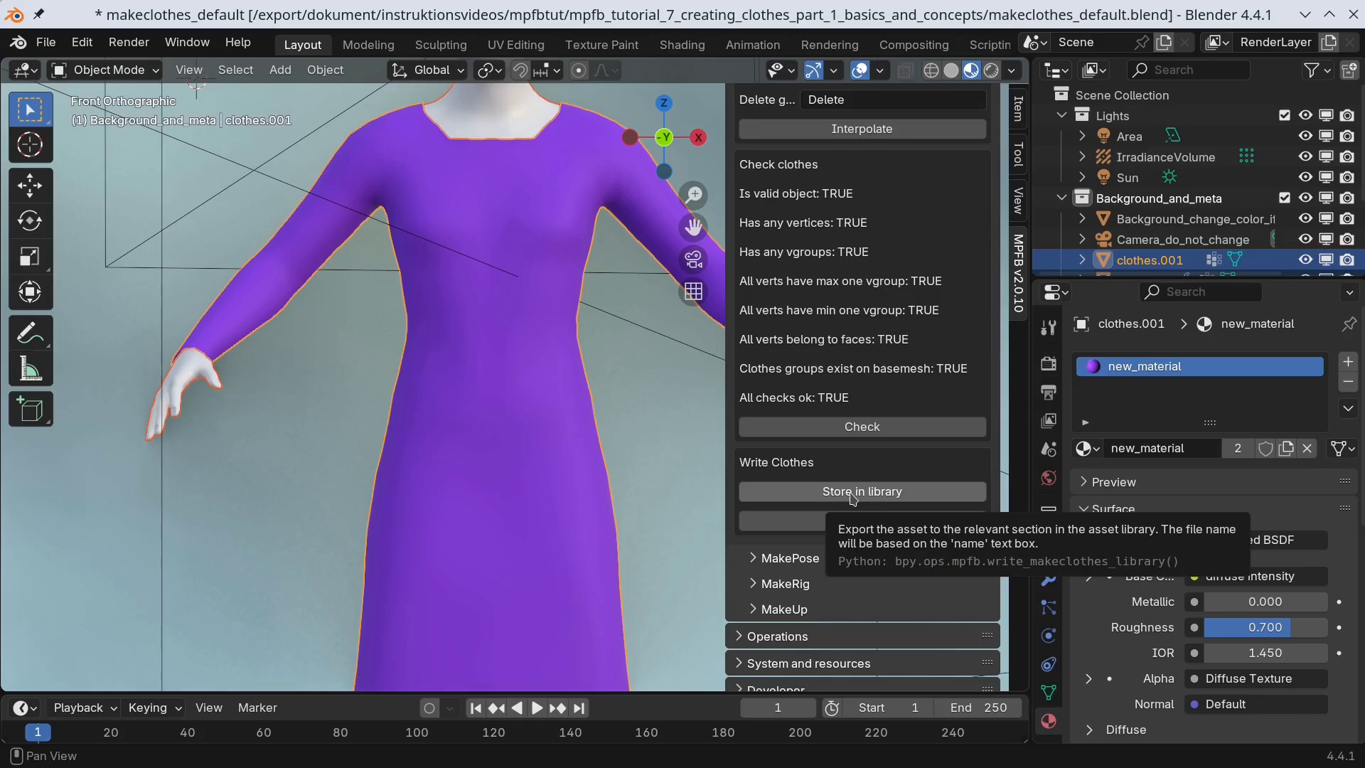
left_click(853, 499)
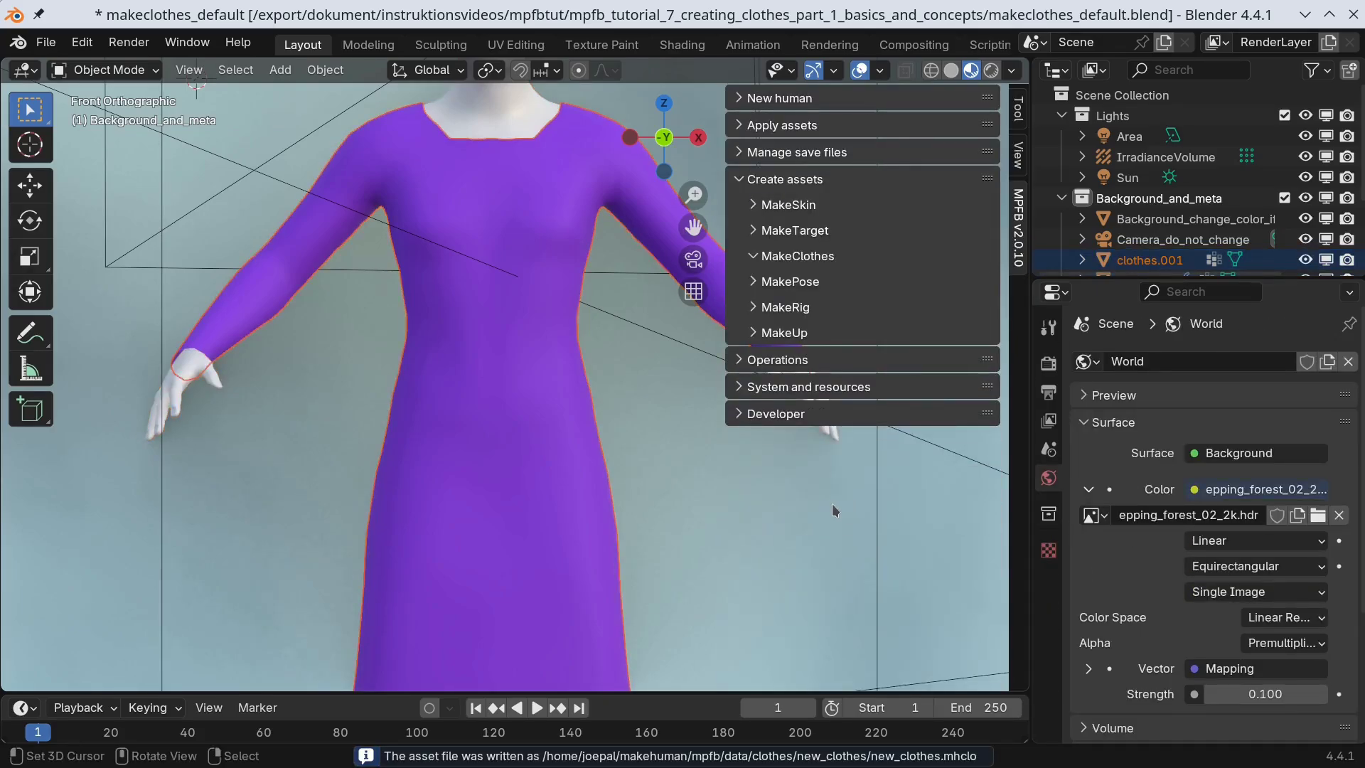
Create a new human from the default_female save file, viewed through the camera
left_click(742, 98)
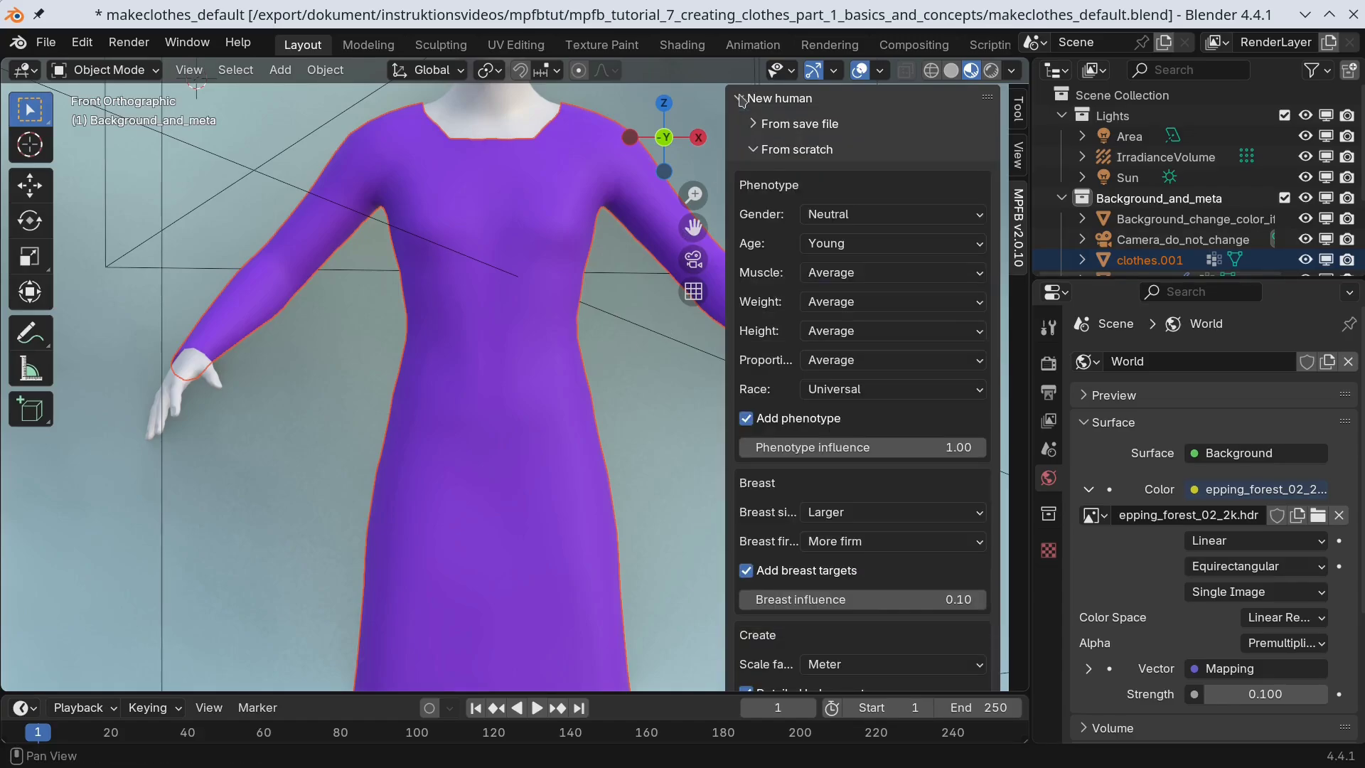
key("KP_0")
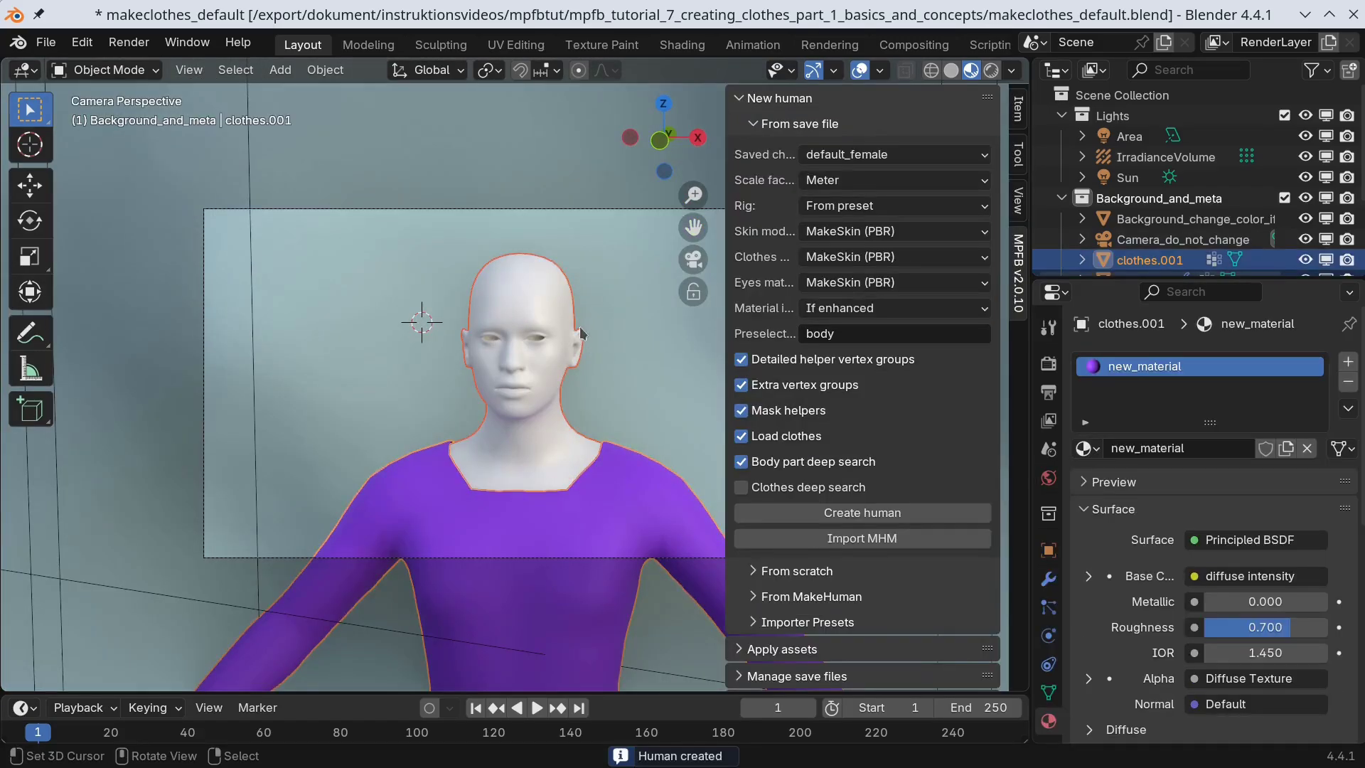
scroll(579, 324, "up", 4)
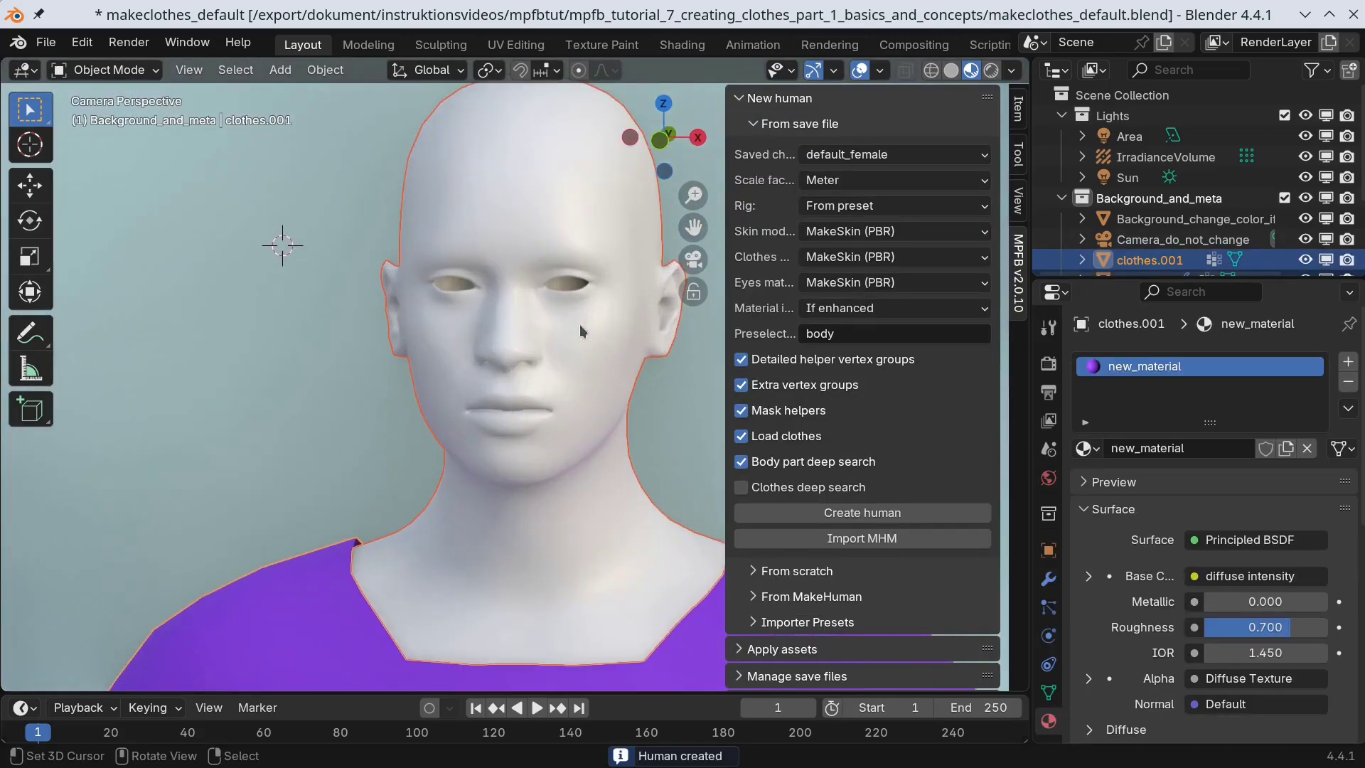
left_click(891, 513)
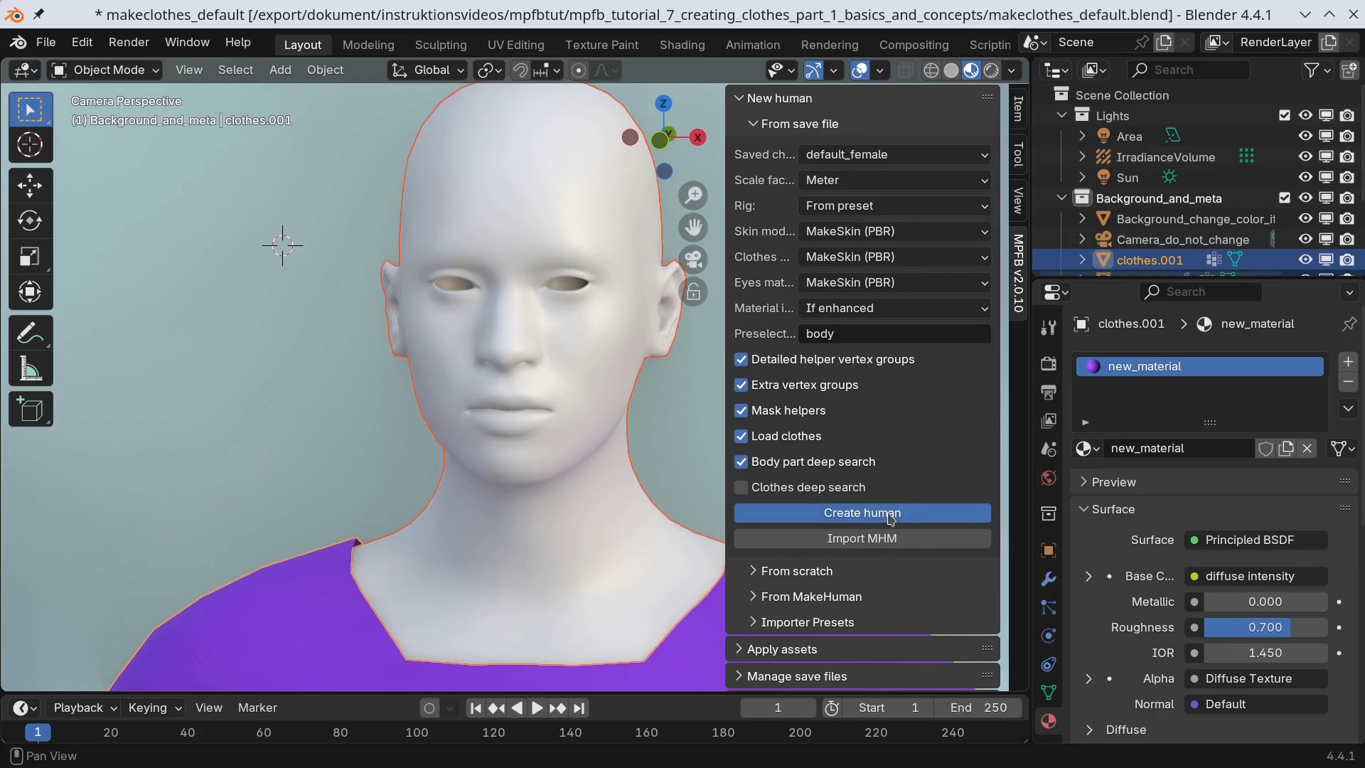
Move the new default_female character along the X axis until it stands beside the original figure
key("g")
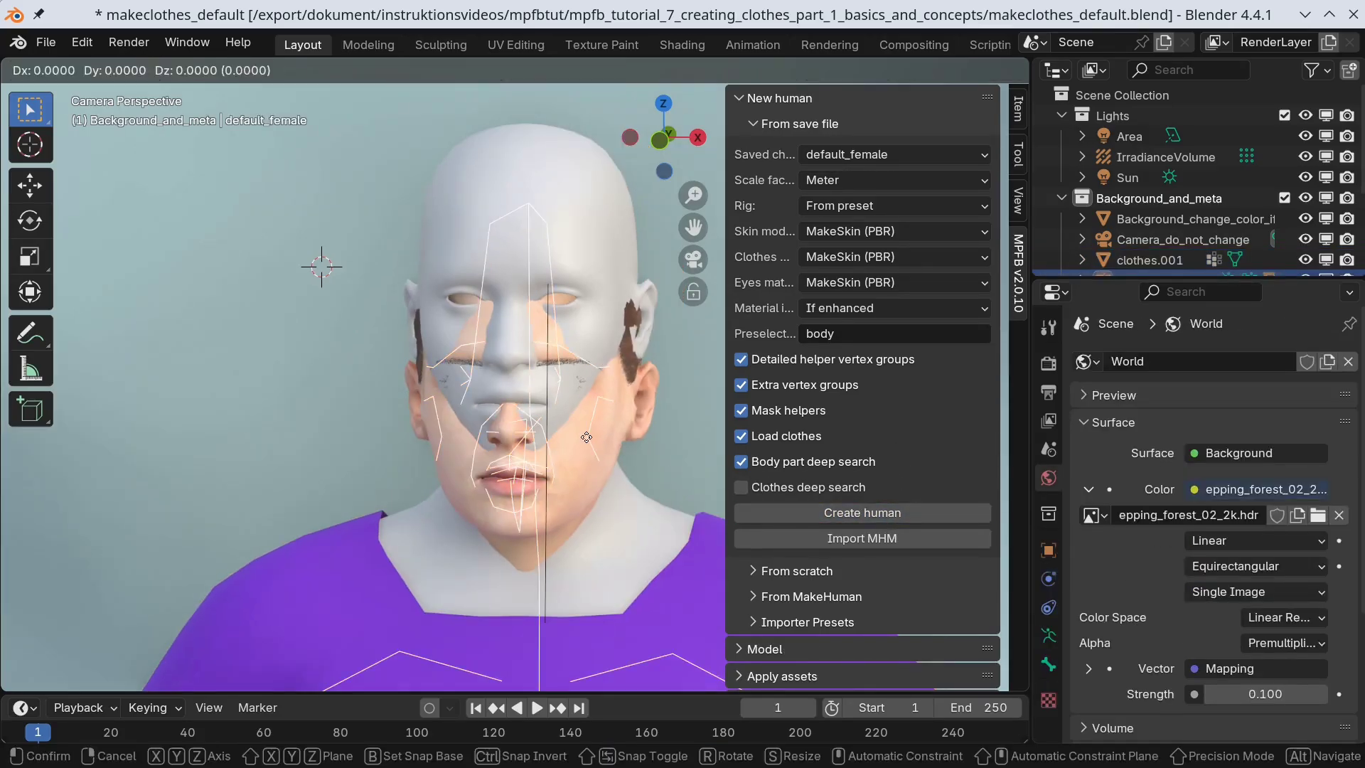
key("x")
left_click(257, 459)
middle_click_drag(452, 448, 693, 455, "shift")
key("g")
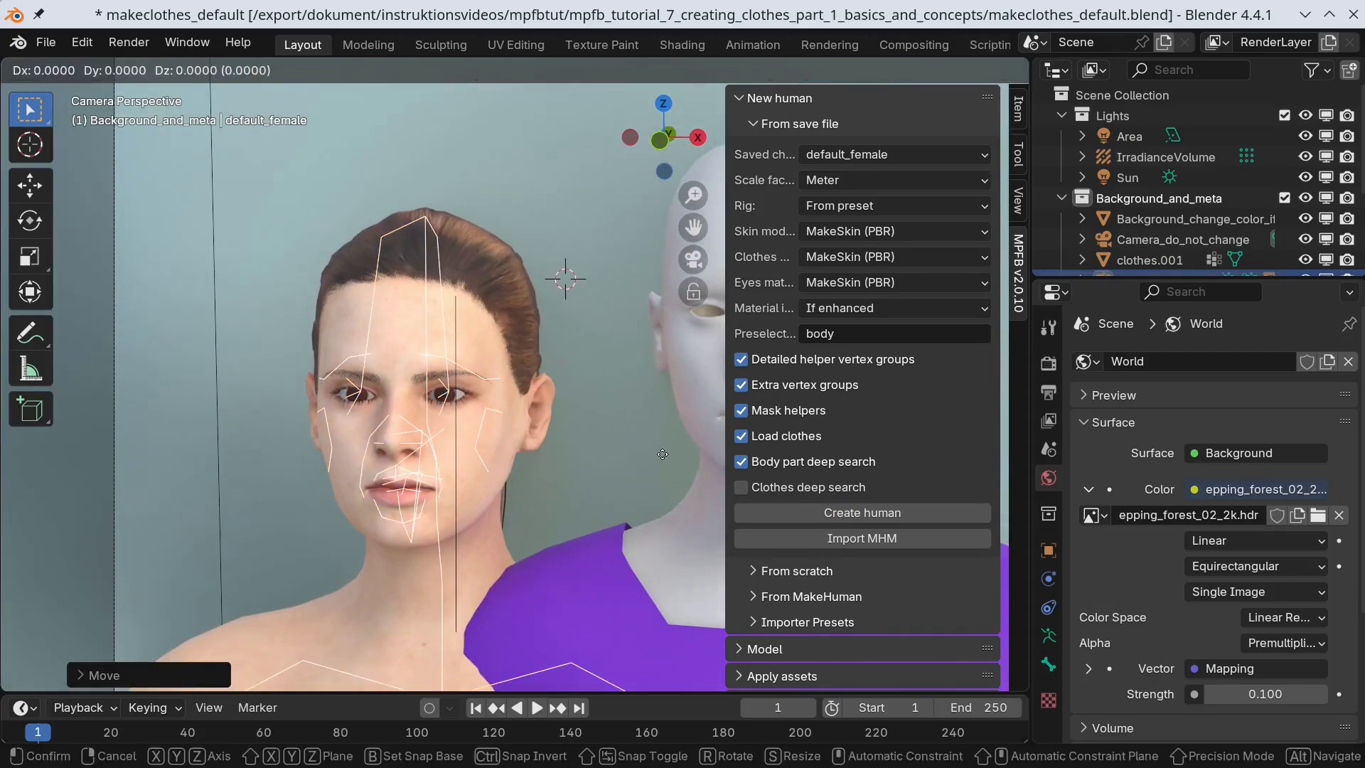
key("x")
left_click(539, 472)
Filter the assets by the title new_clothes and load New clothes from the clothes library onto the character
left_click(751, 127)
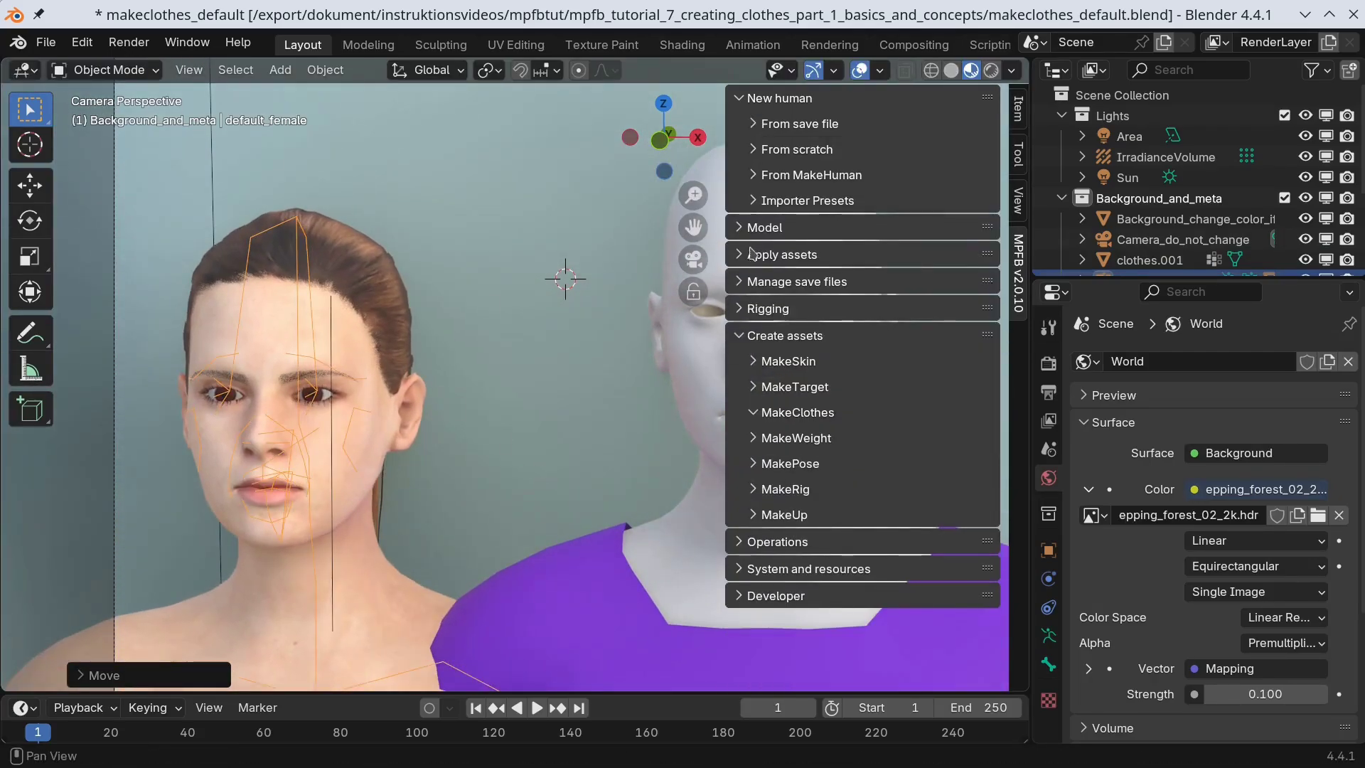
left_click(742, 254, "ctrl")
left_click(850, 320)
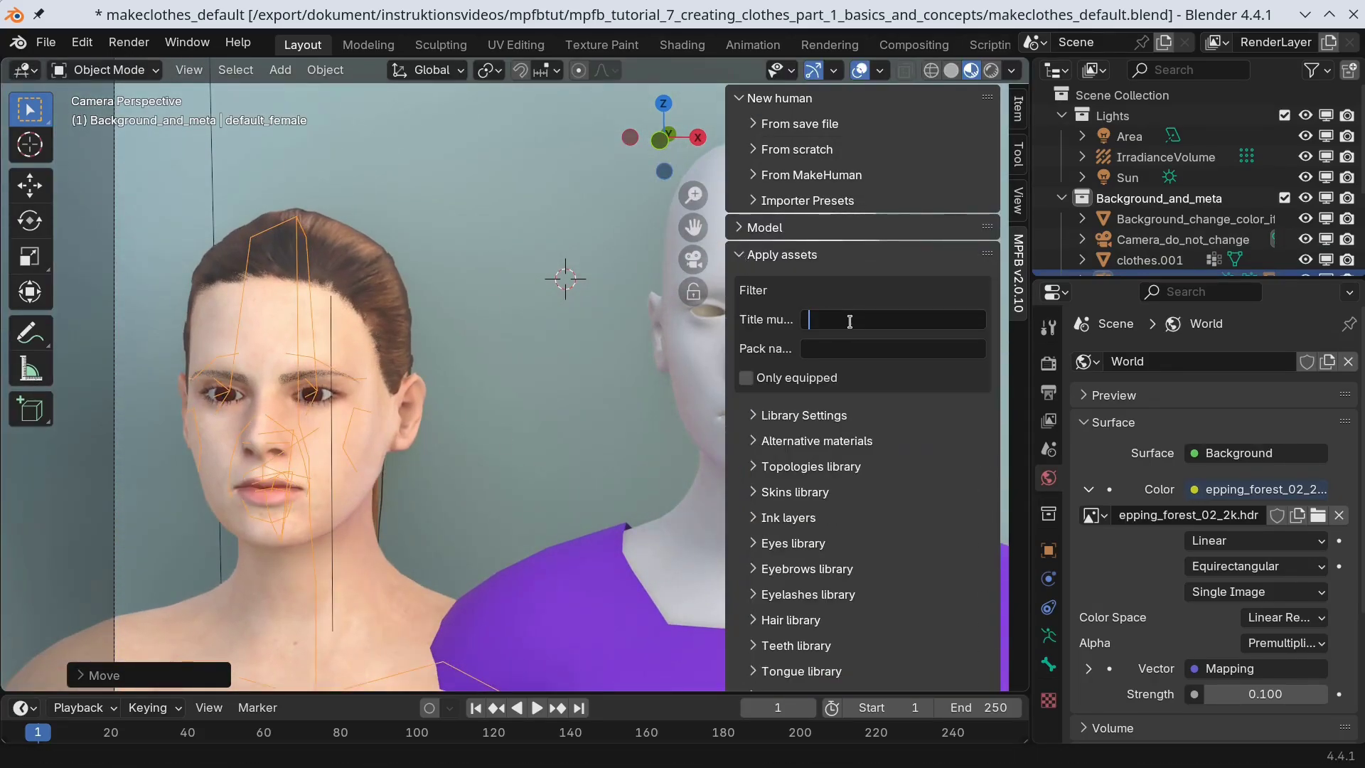
type("new_clothes")
key("Return")
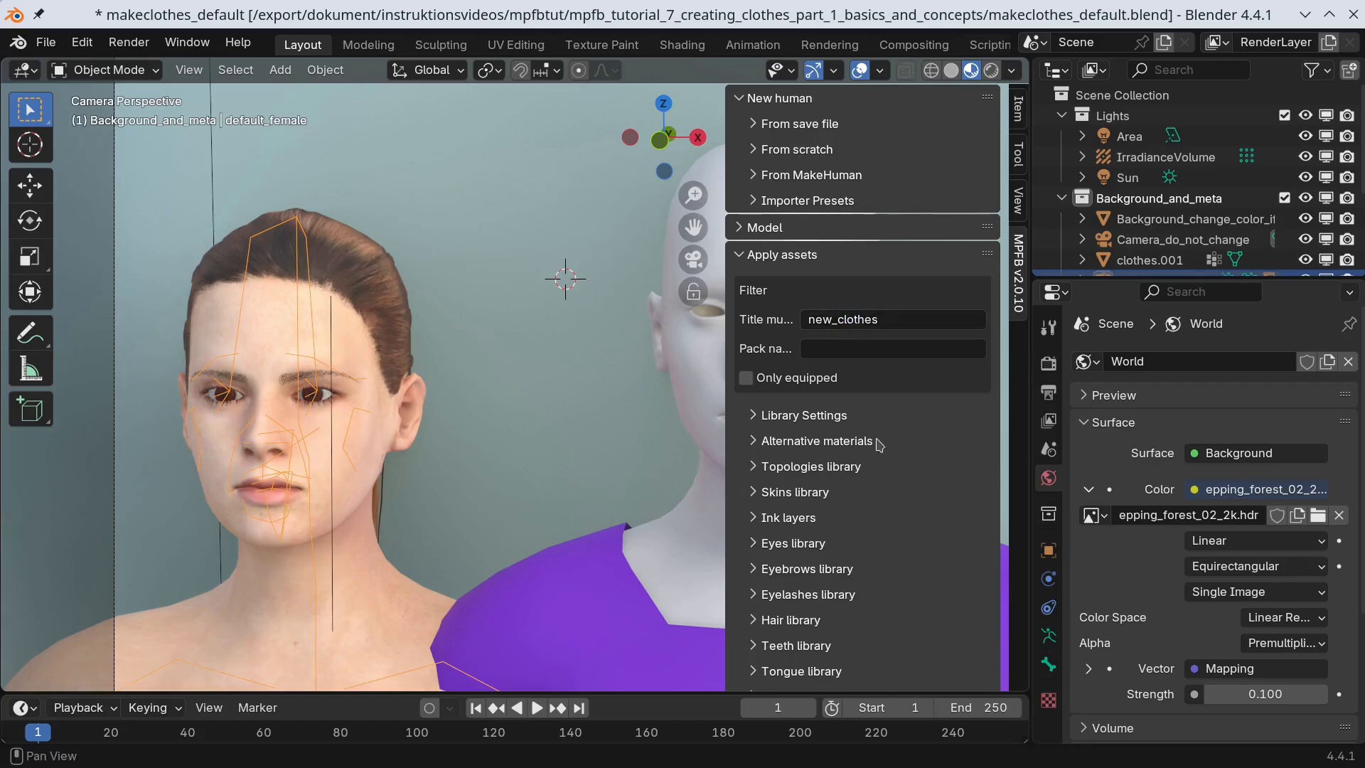
scroll(845, 490, "down", 2)
left_click(757, 612)
scroll(775, 592, "down", 2)
left_click(862, 591)
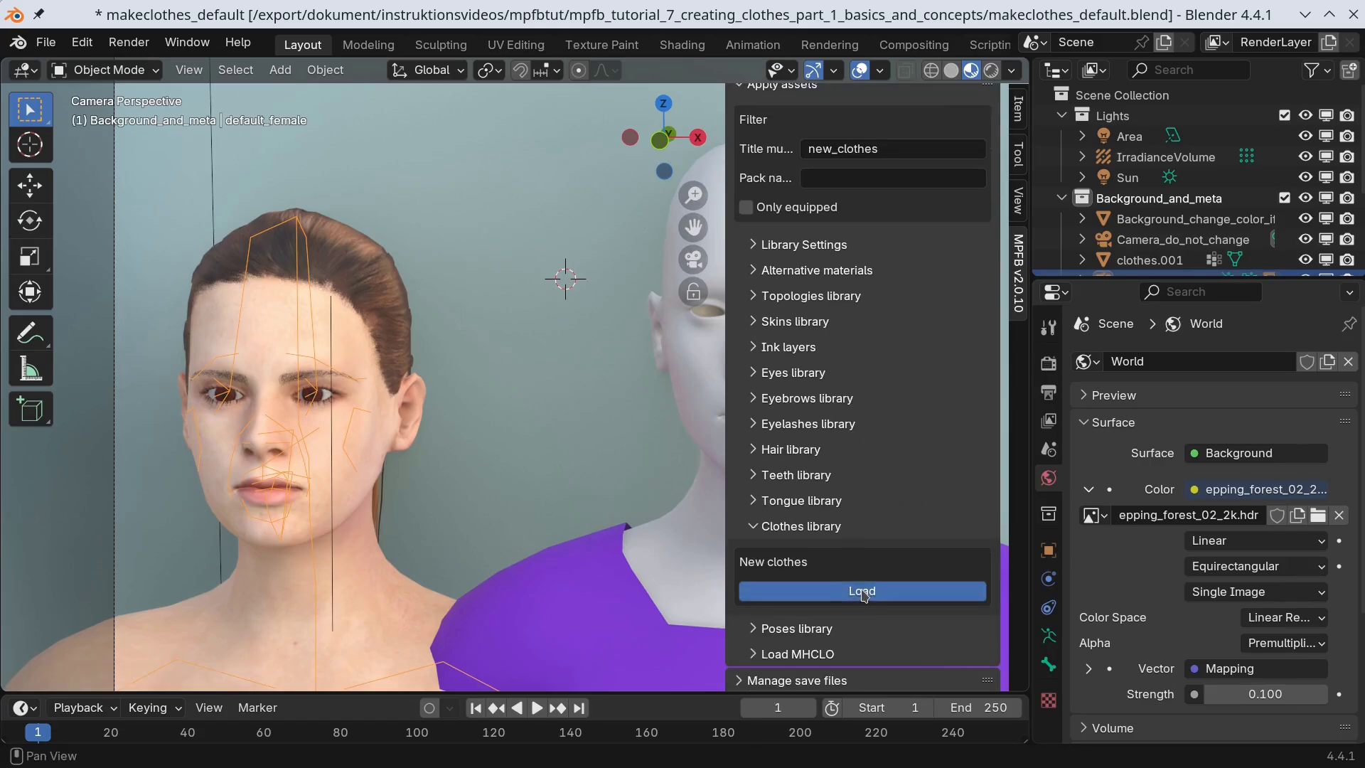
In front view, move the dressed default_female character farther along X, clear of the original figure, and frame its upper body
key("KP_1")
scroll(441, 418, "up", 1)
left_click(455, 419)
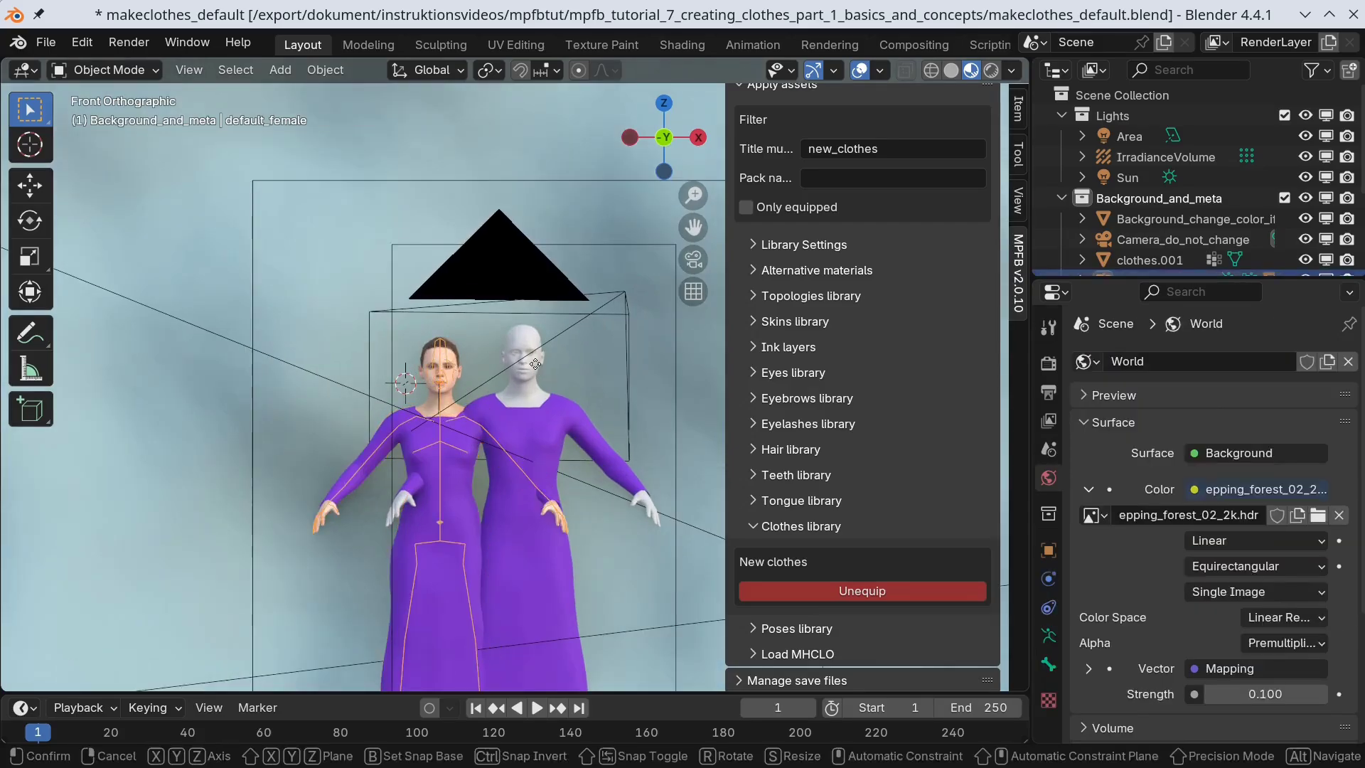
key("g")
key("x")
left_click(307, 426)
scroll(308, 426, "up", 3)
key("KP_Decimal")
scroll(398, 313, "up", 1)
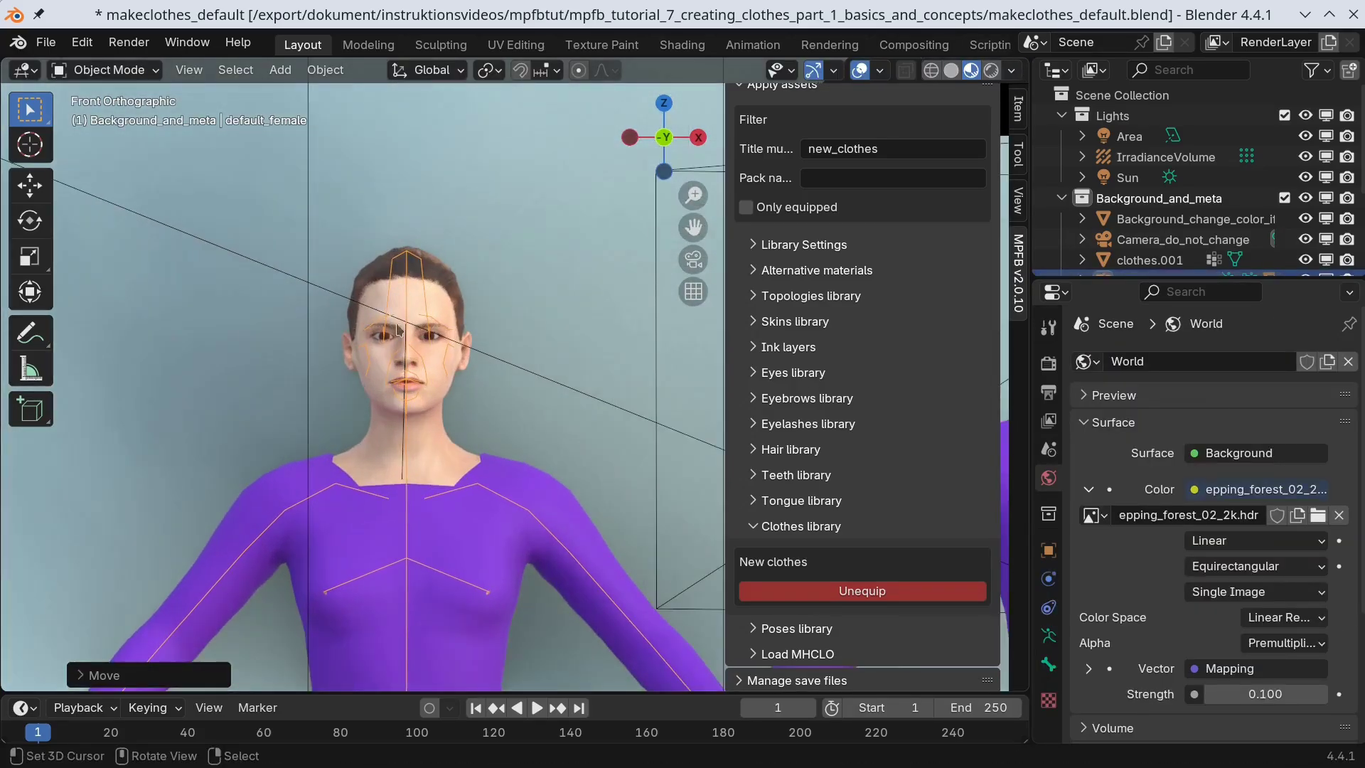
scroll(546, 377, "up", 1)
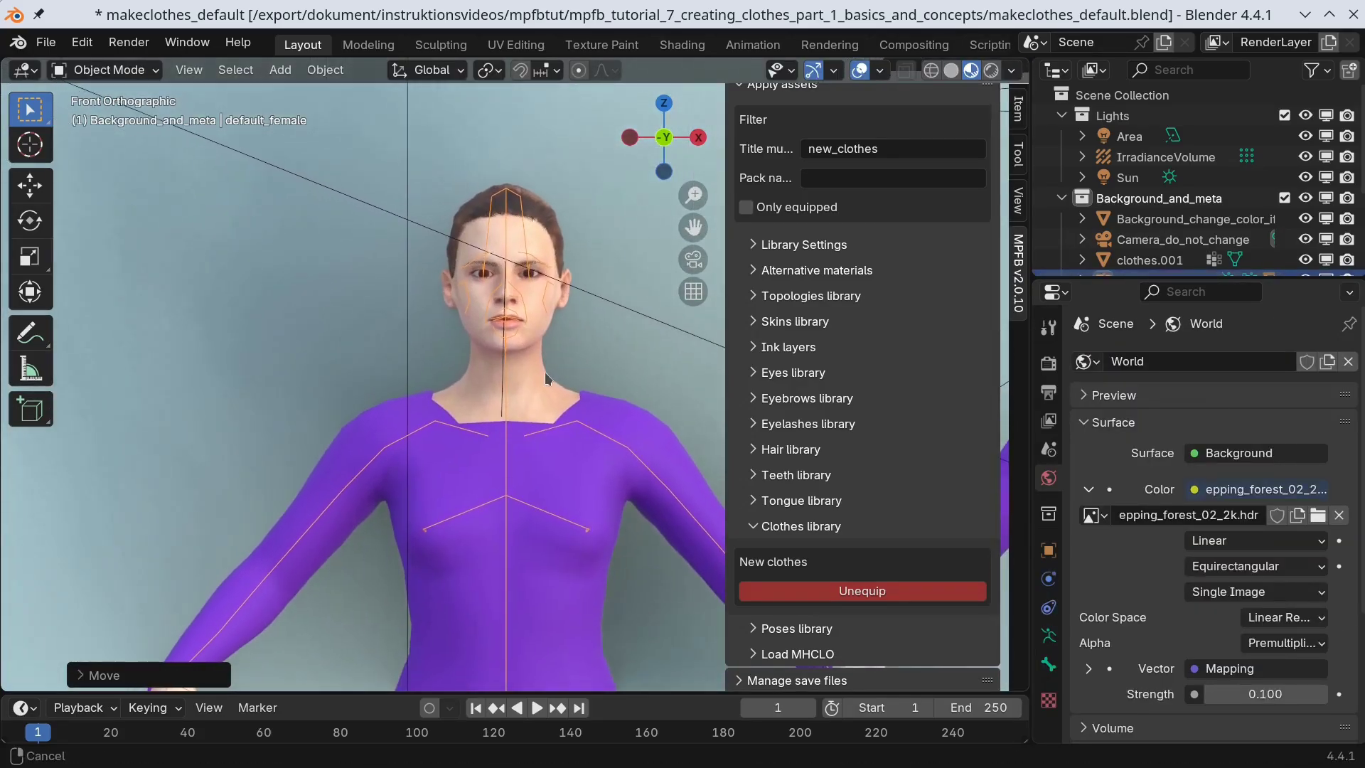
Enter Pose Mode and test-rotate the right lower arm bone lowerarm01.R to check the sleeve, then cancel the rotation
left_click(126, 69)
left_click(110, 140)
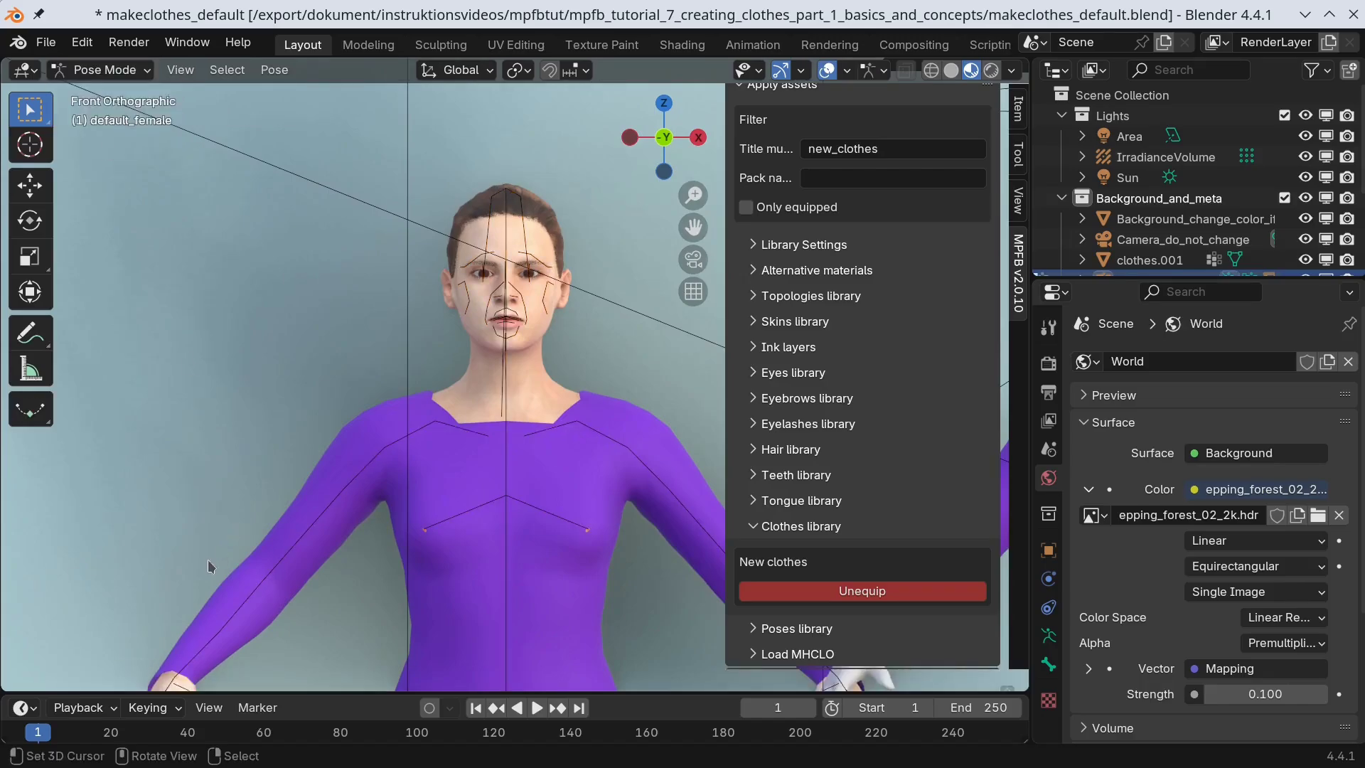
left_click(259, 596)
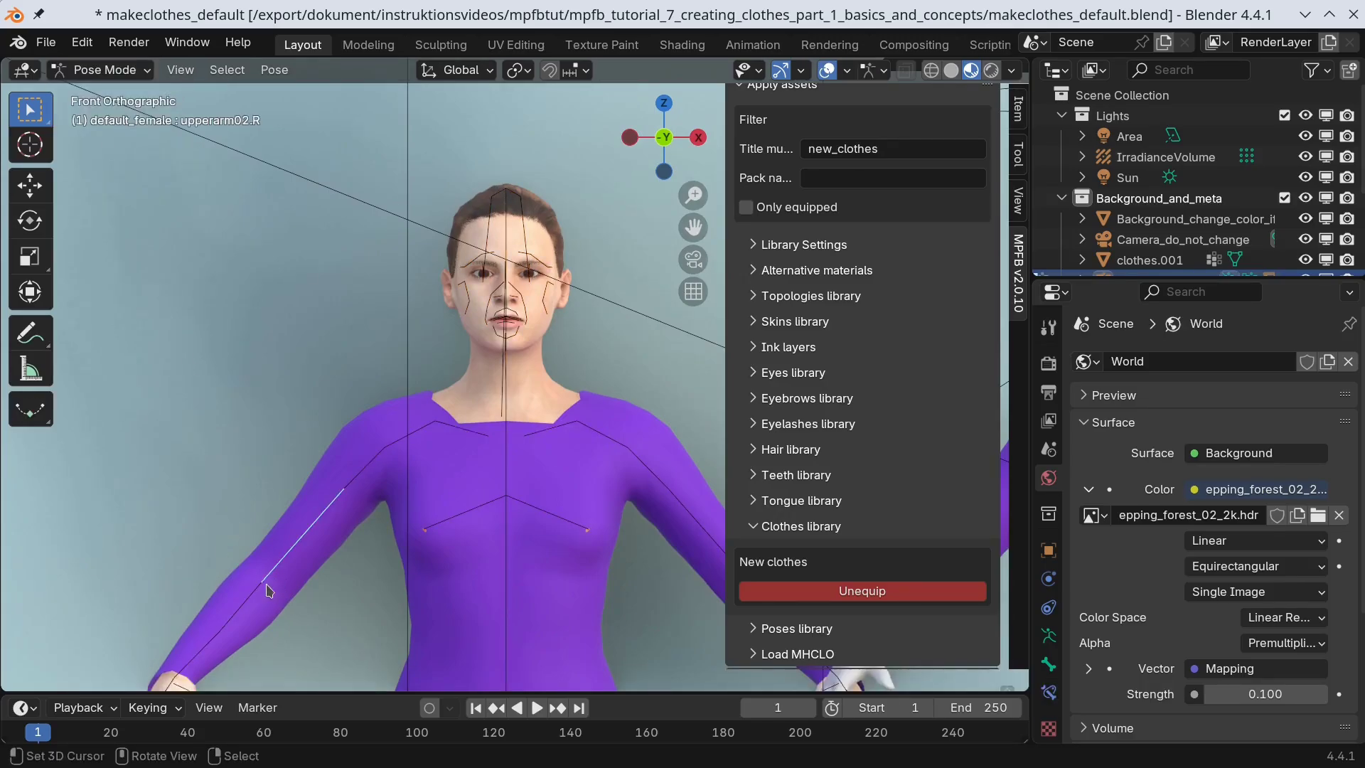
key("r")
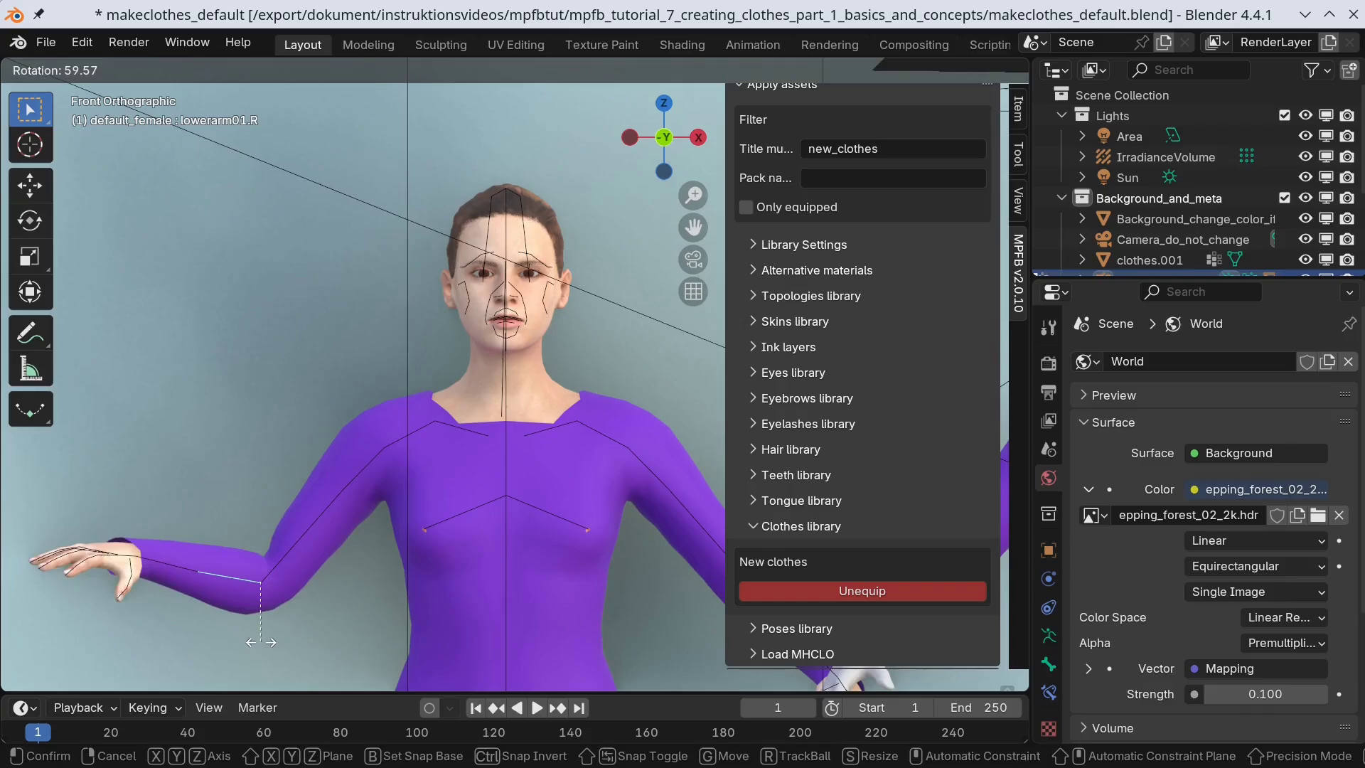
right_click(299, 659)
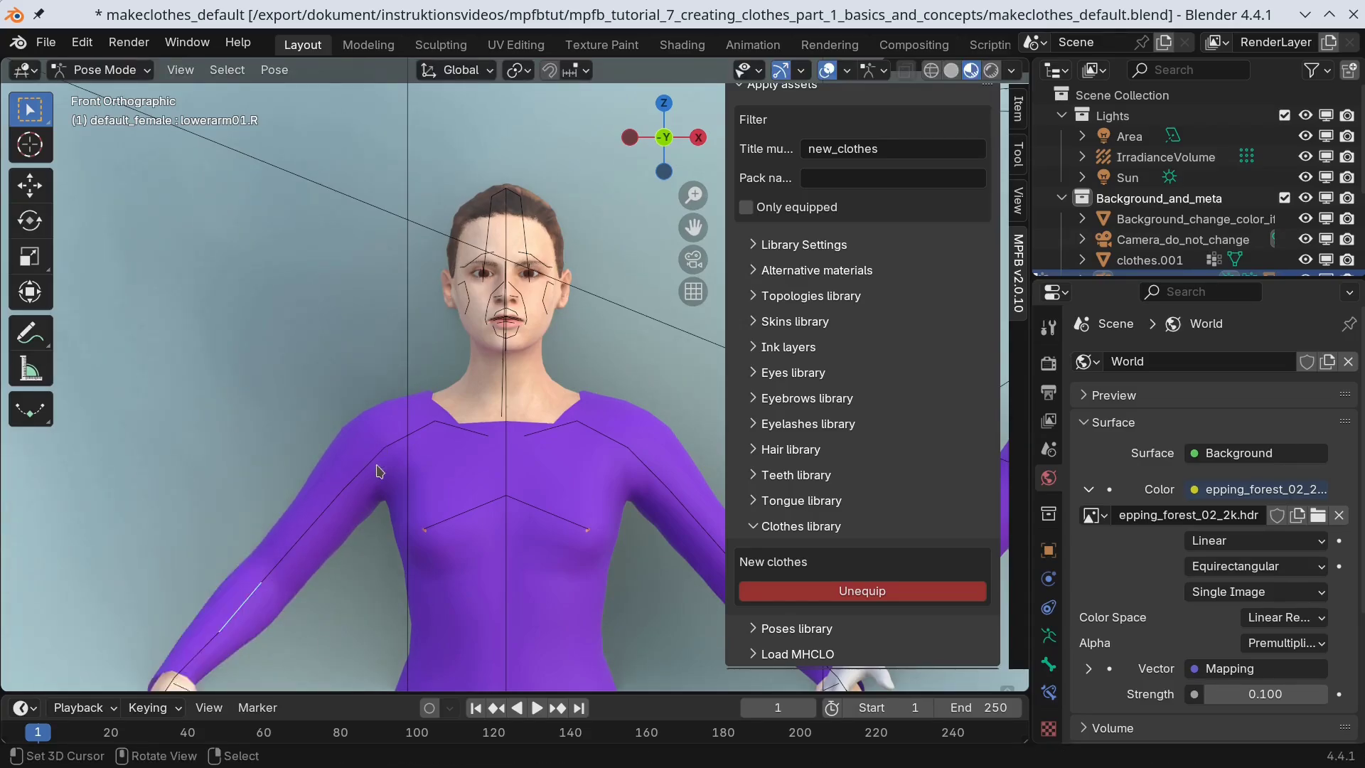
Test-rotate the right shoulder bone shoulder01.R to check how the sleeve deforms, then cancel the rotation
right_click(380, 458)
right_click(400, 440)
key("r")
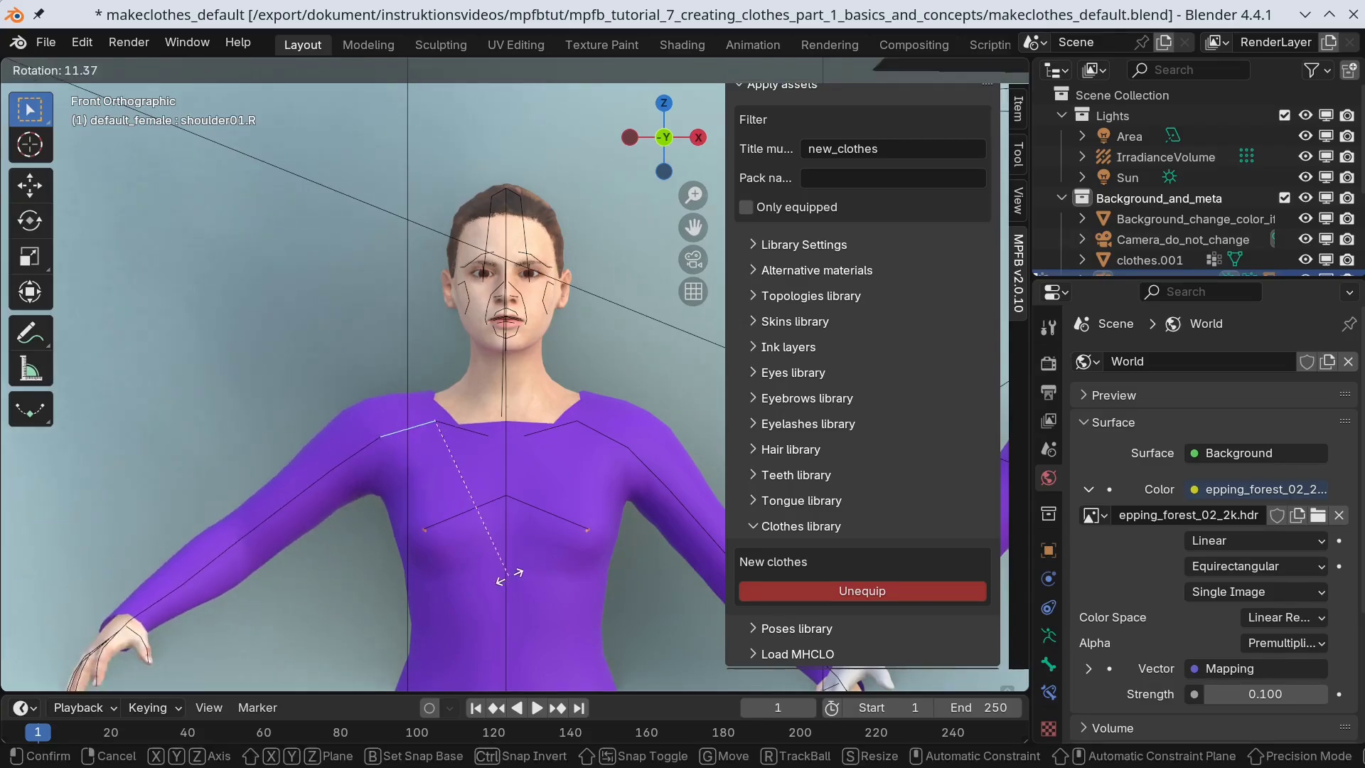
right_click(495, 583)
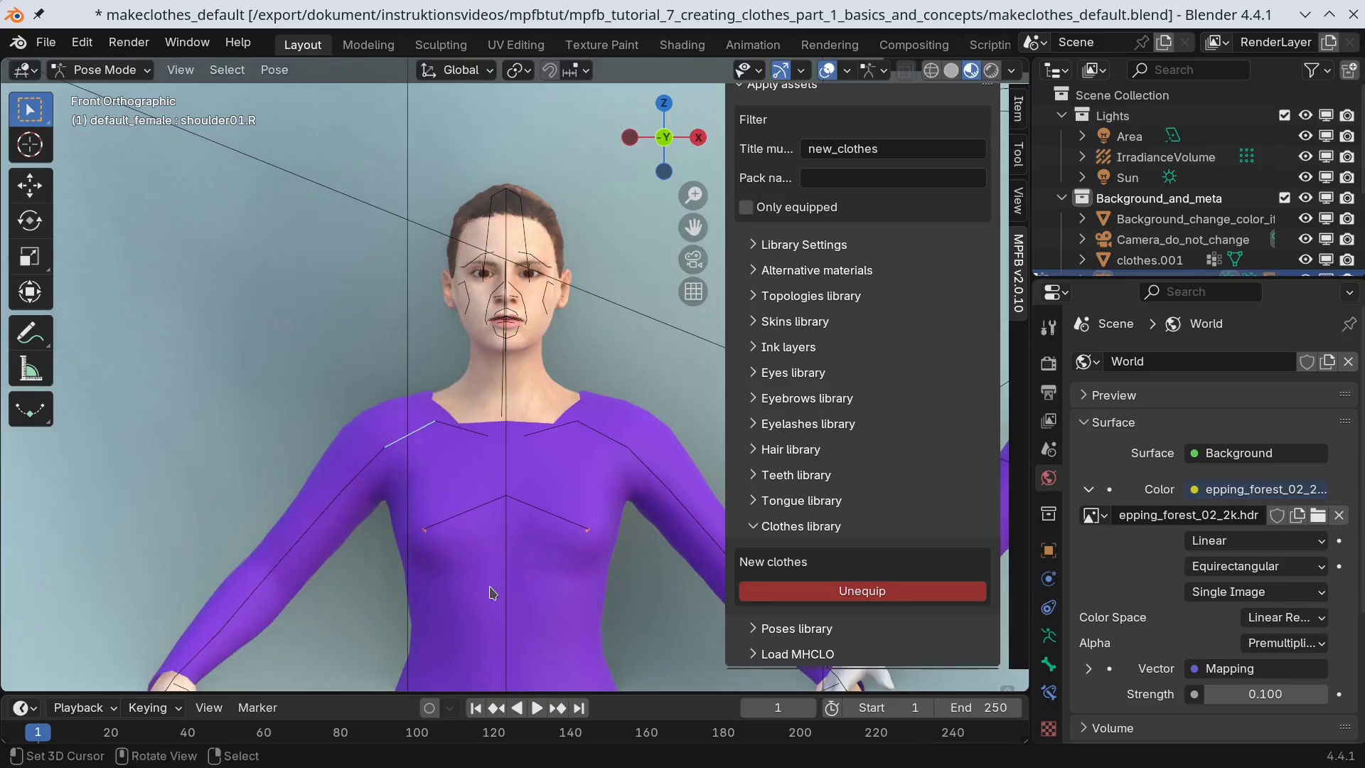
Rotate the right upper leg bone upperleg01.R about global X to raise the leg and test the skirt, then leave Pose Mode
middle_click_drag(493, 592, 390, 335, "shift")
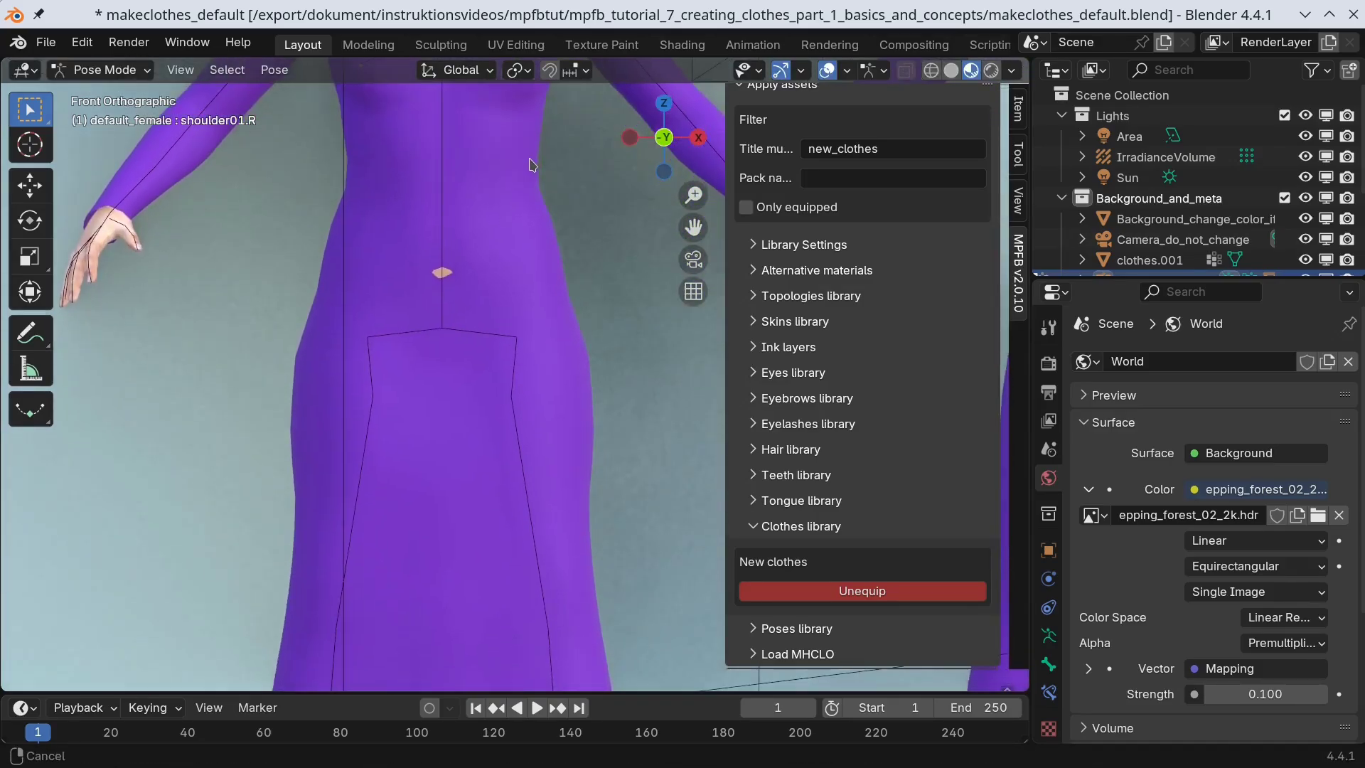
left_click(370, 360)
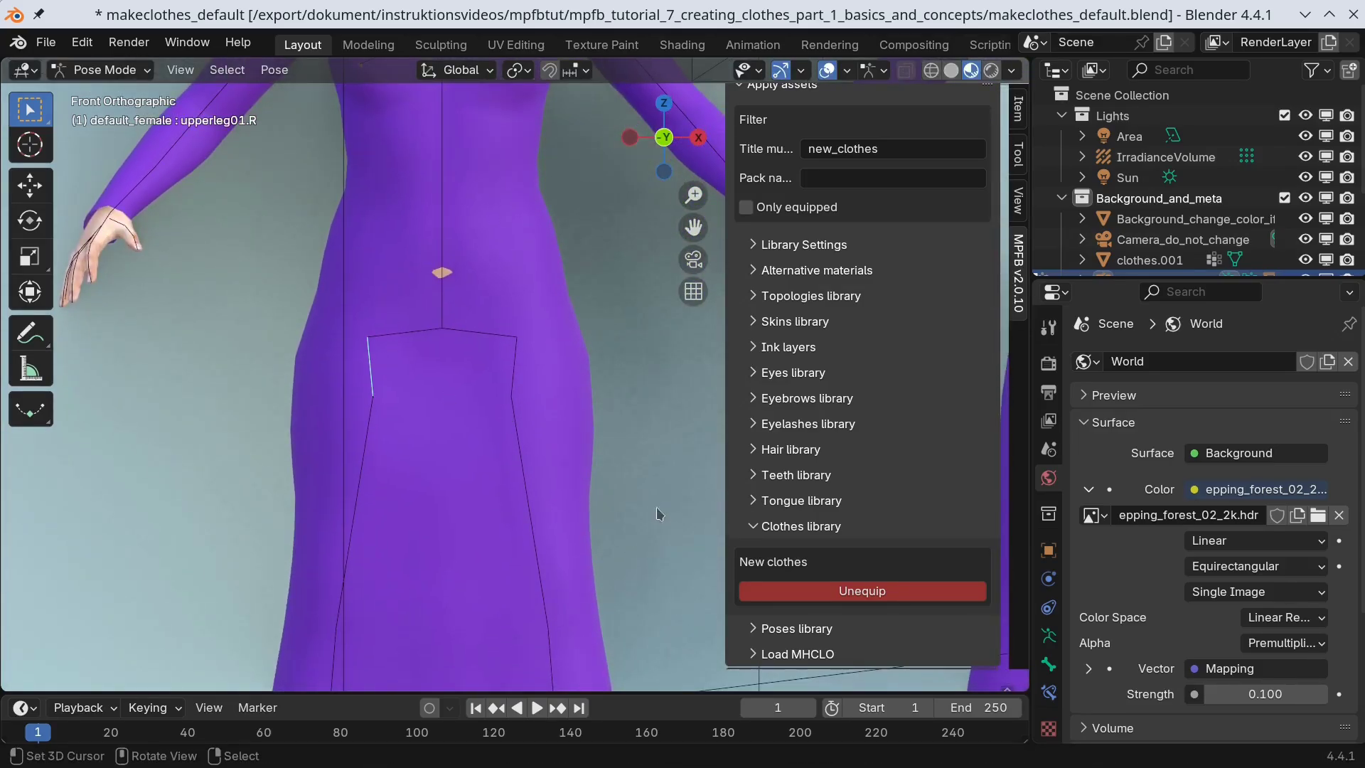
key("r")
key("x")
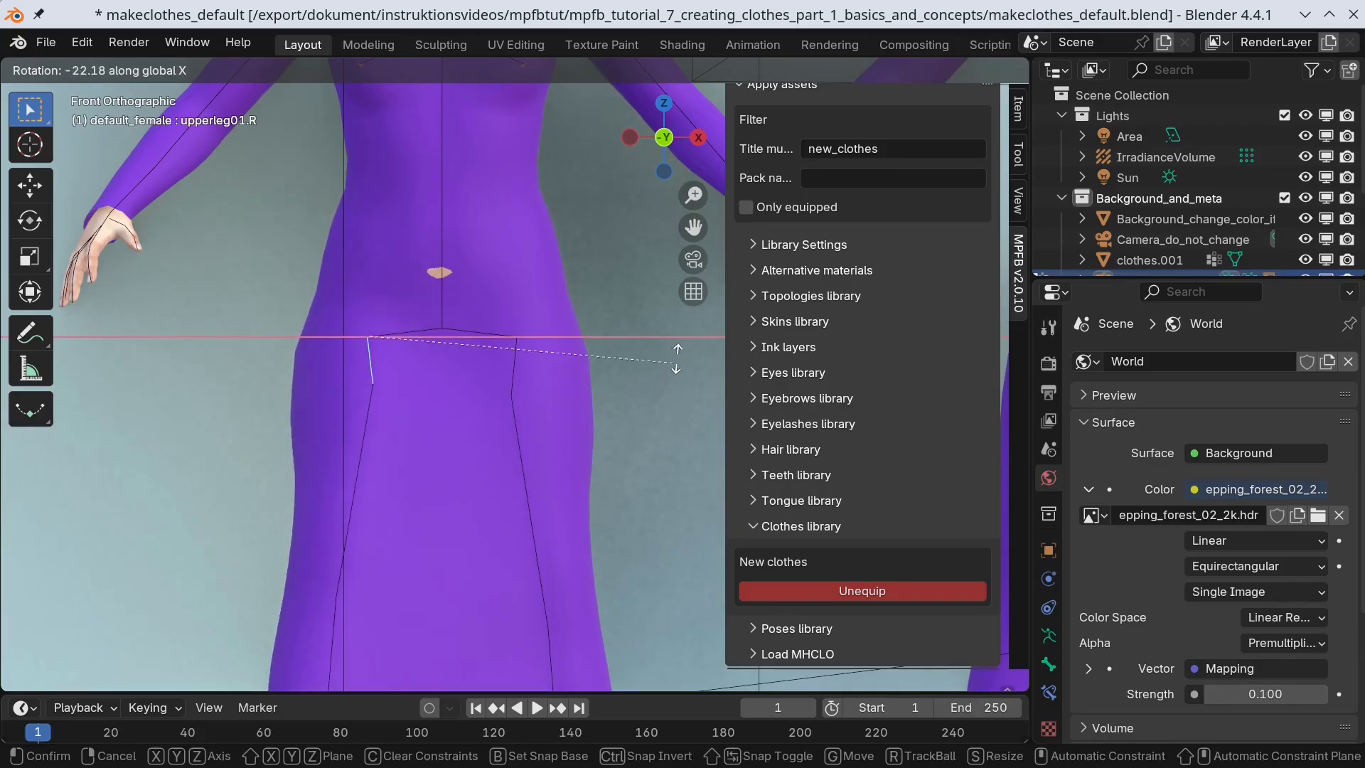
left_click(599, 143)
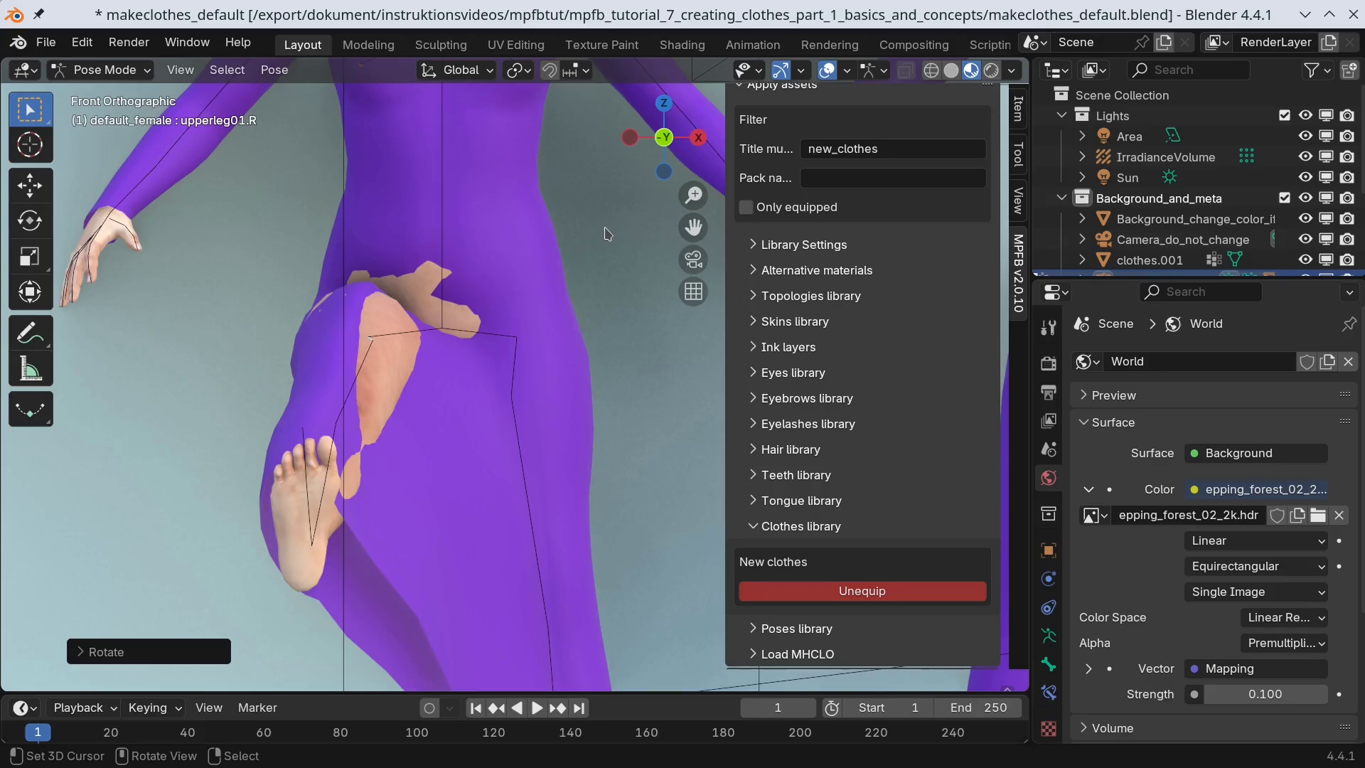
left_click(105, 69)
left_click(114, 91)
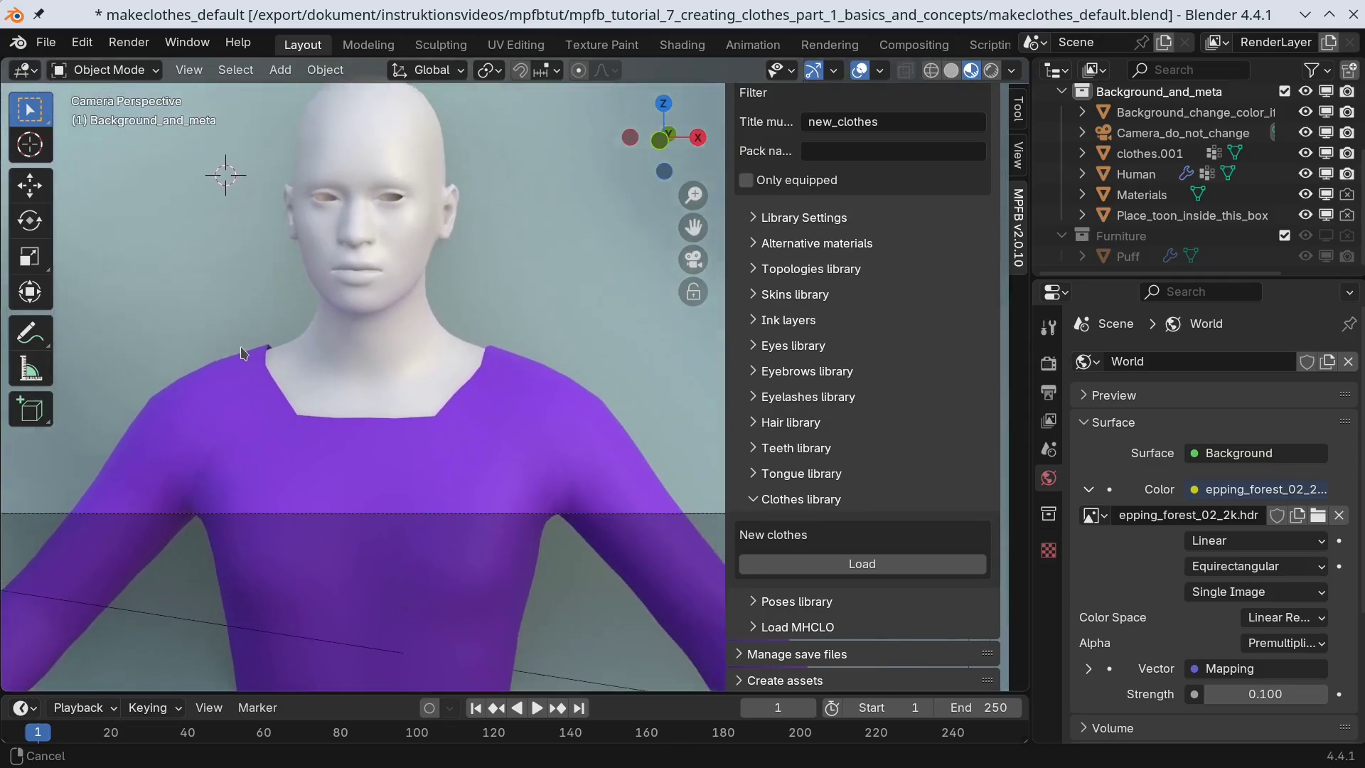
Select the Human basemesh together with the clothes.001 dress and interpolate a delete group named Delete in MakeClothes
middle_click_drag(242, 354, 264, 411, "shift")
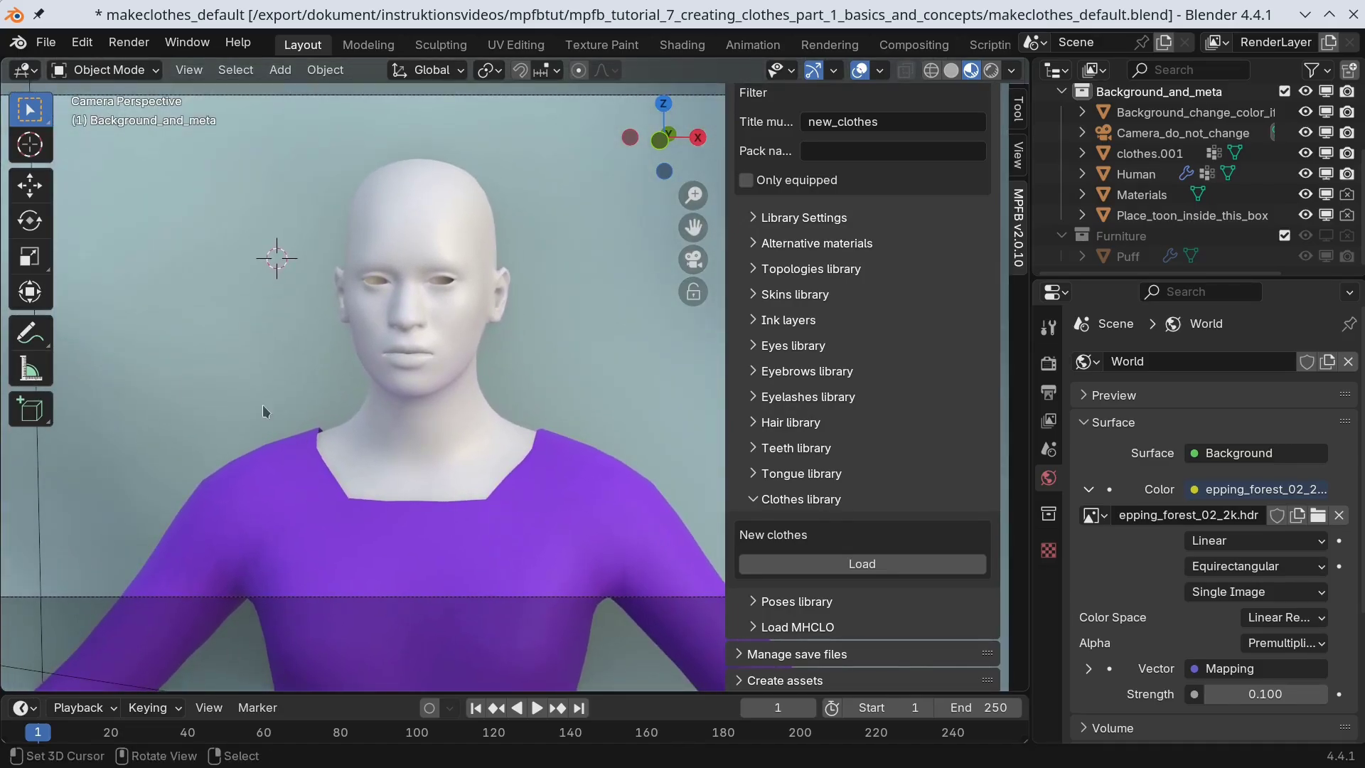
left_click(427, 249)
left_click(280, 513, "shift")
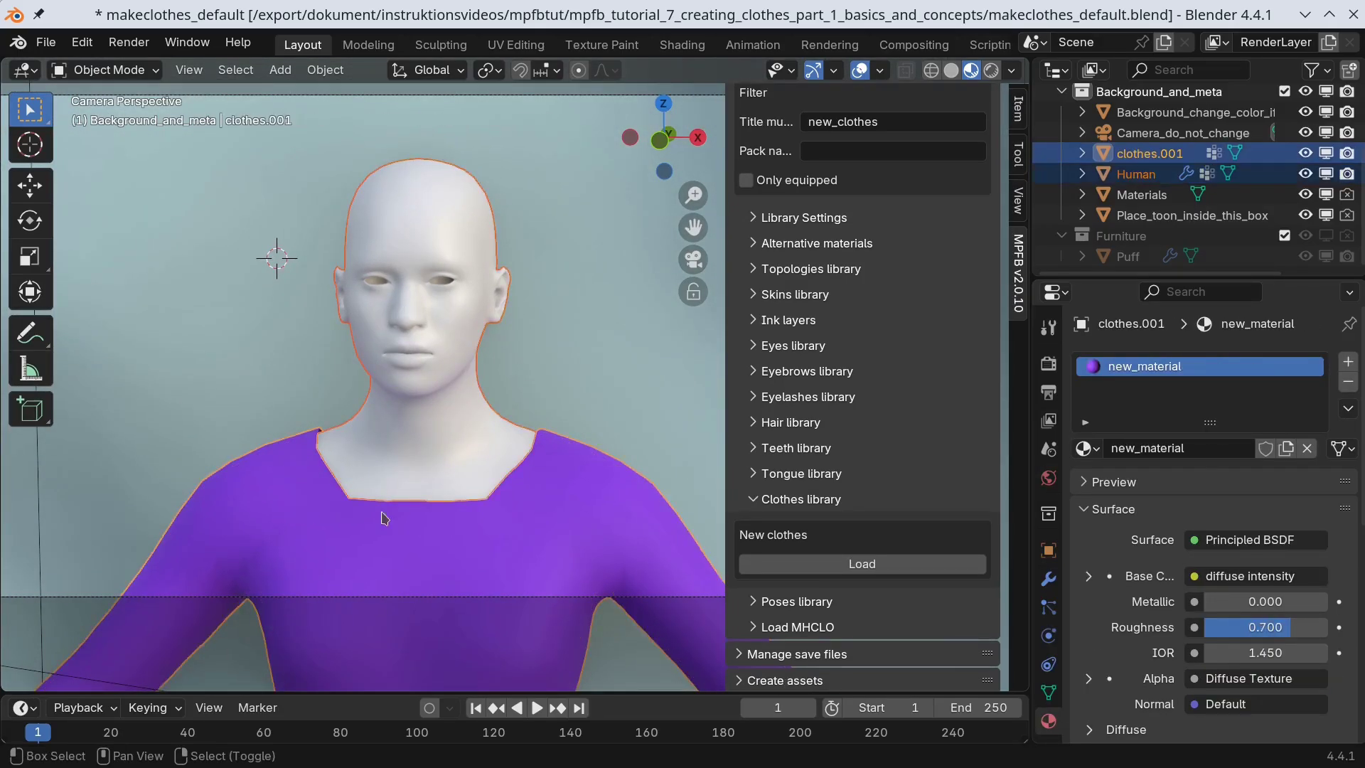
scroll(913, 372, "up", 5)
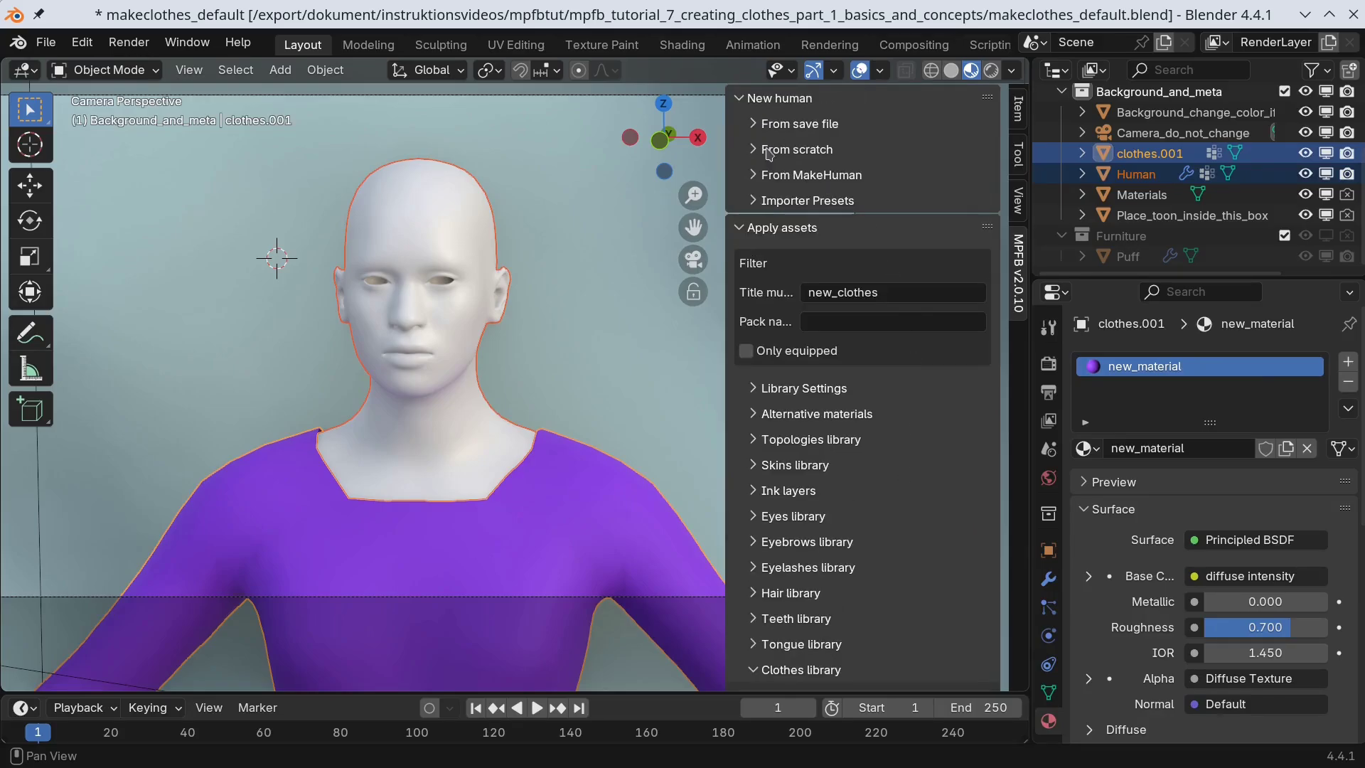
left_click(739, 98)
left_click(739, 126)
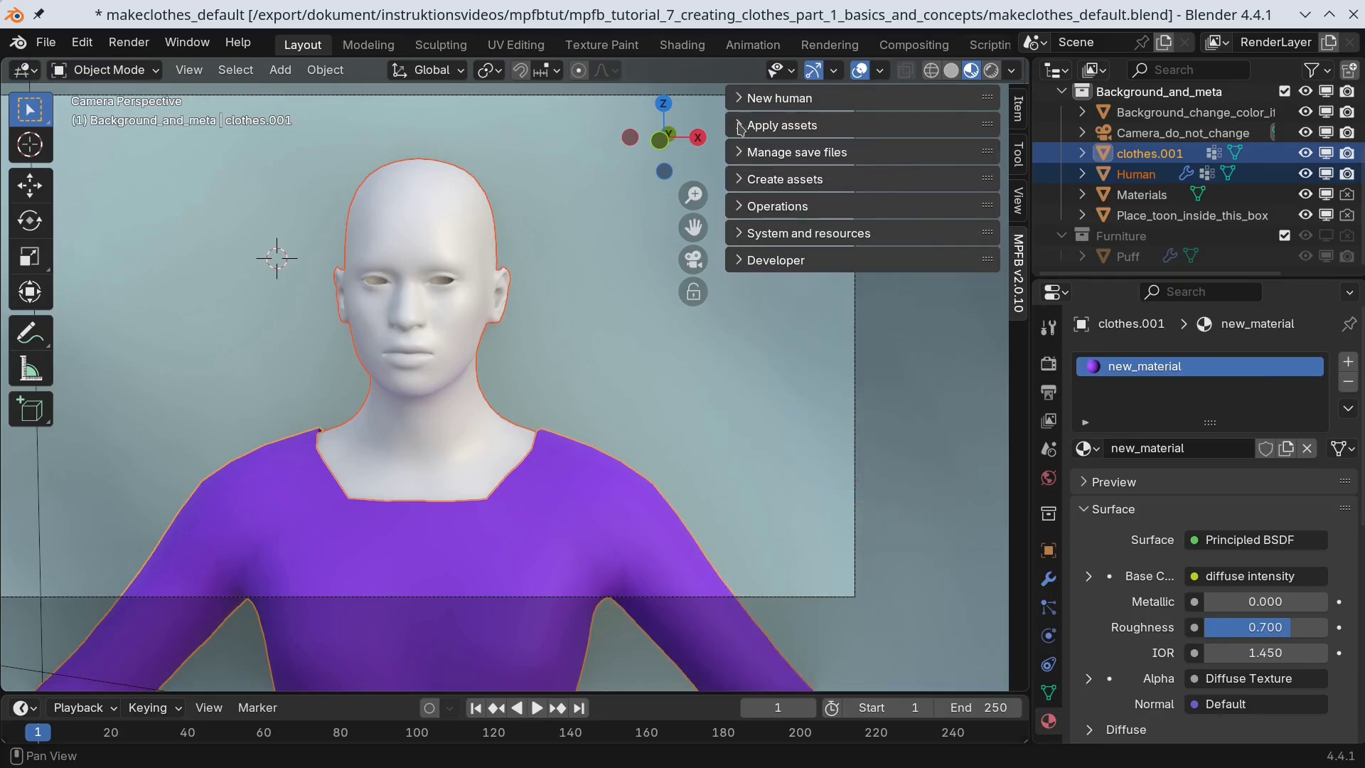
left_click(743, 179)
scroll(945, 304, "down", 3)
scroll(945, 304, "down", 12)
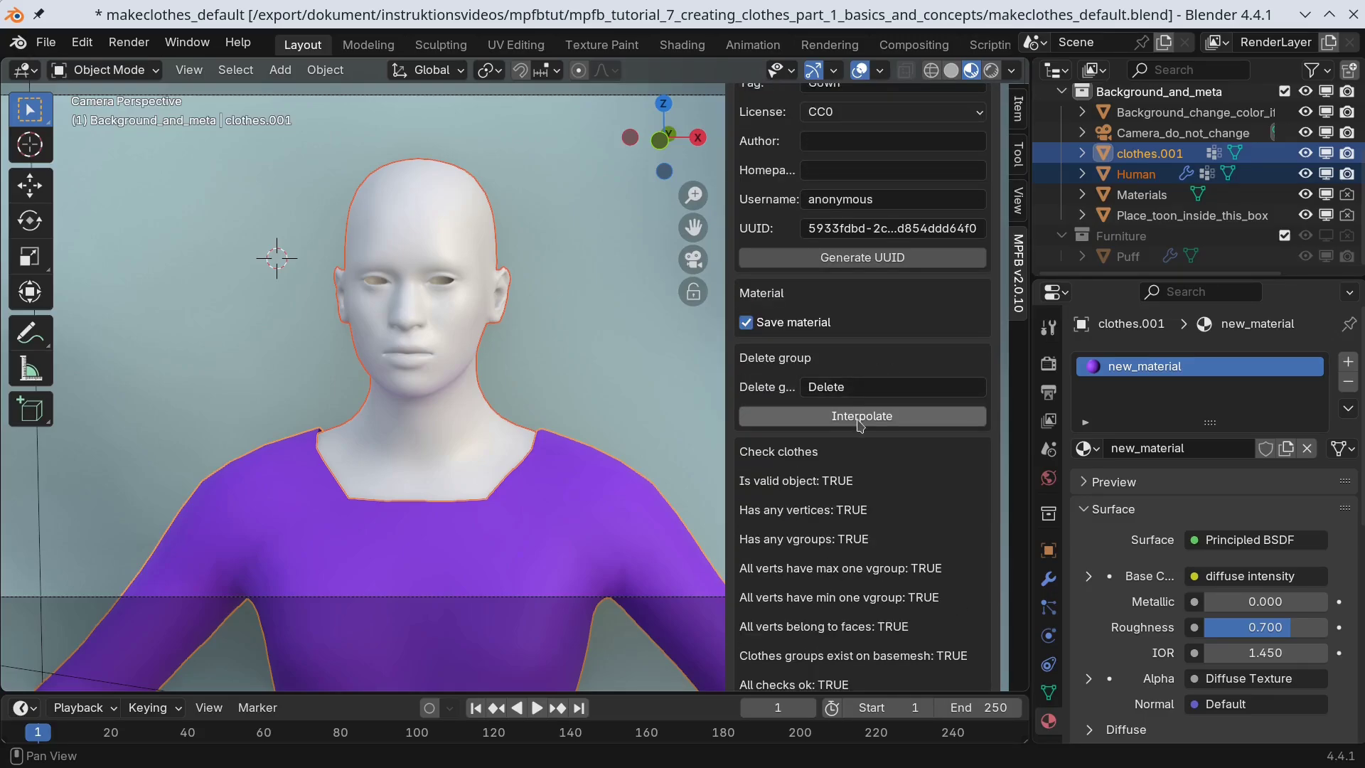
left_click(860, 419)
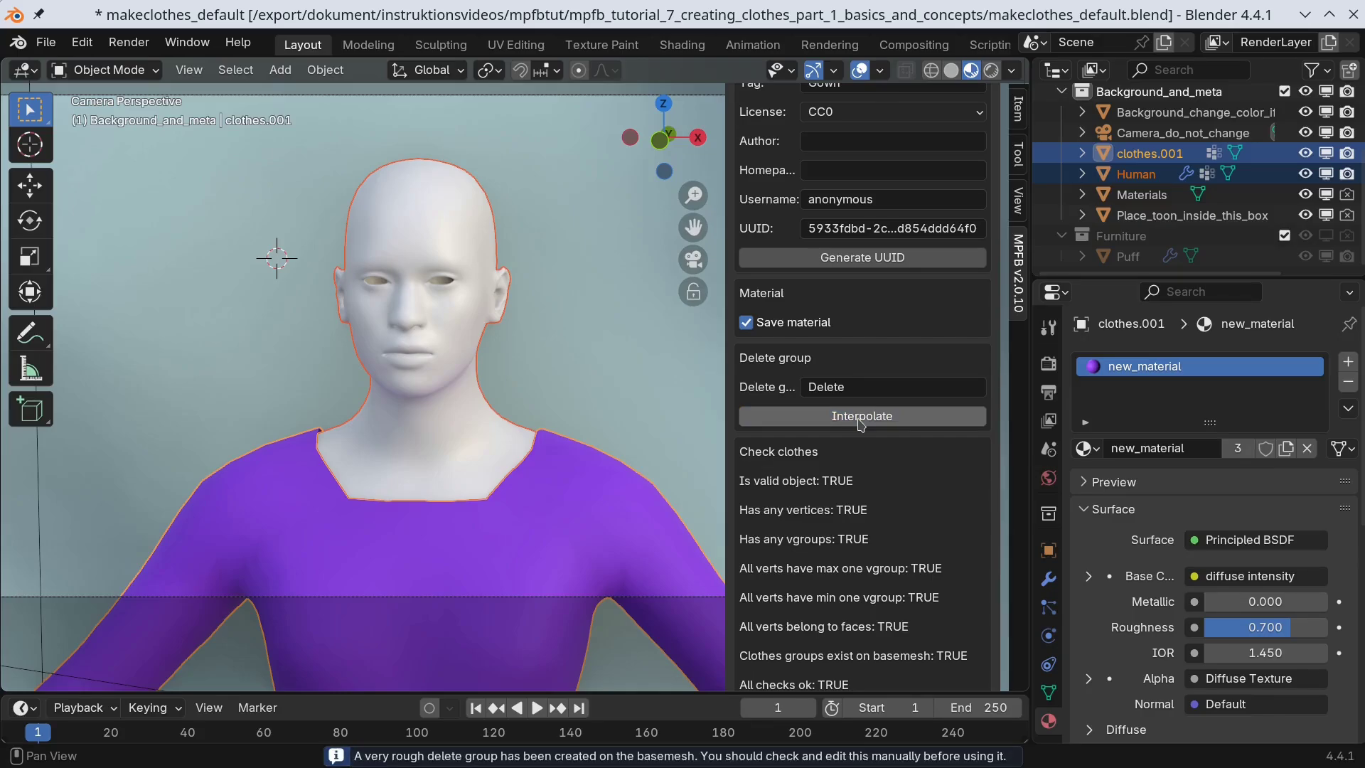
Make Delete the active vertex group of the Human mesh and clear its vertex selection in Edit Mode
left_click(446, 235)
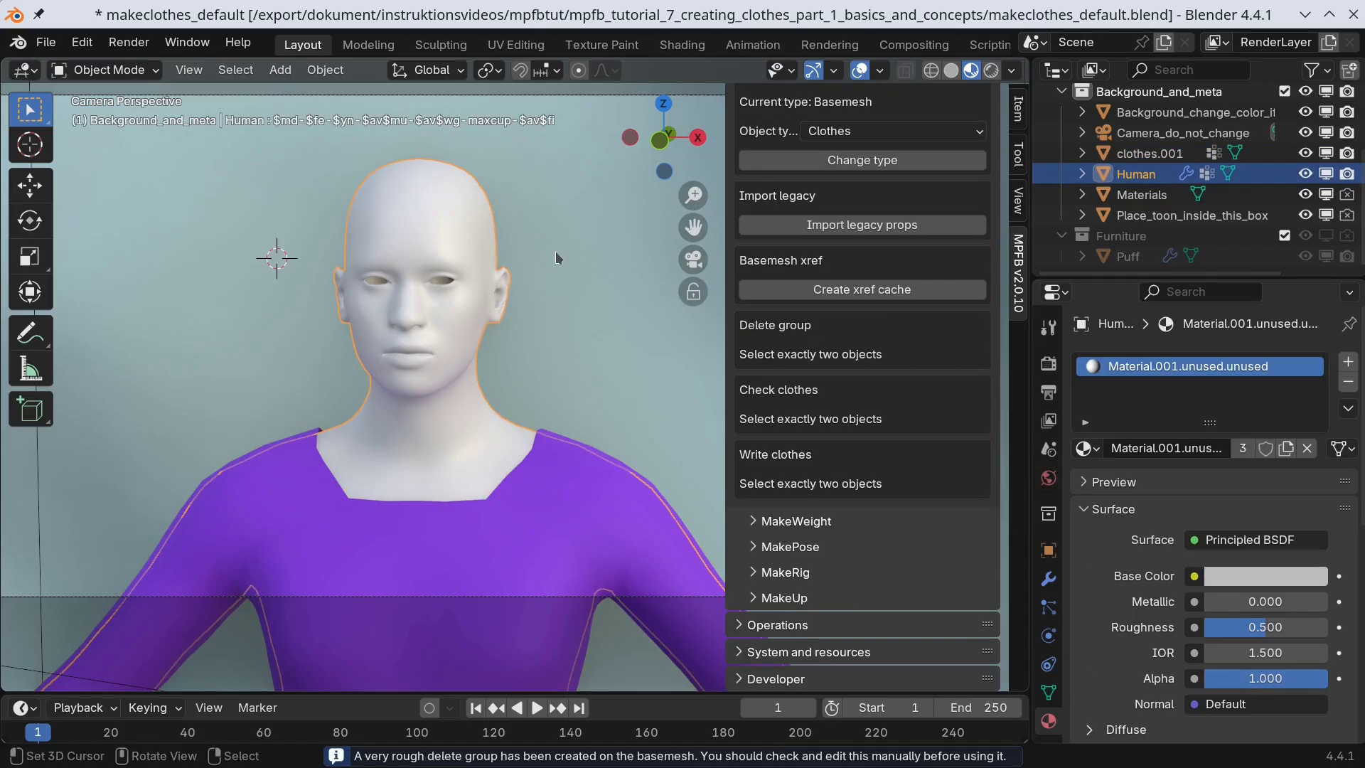
left_click(1048, 692)
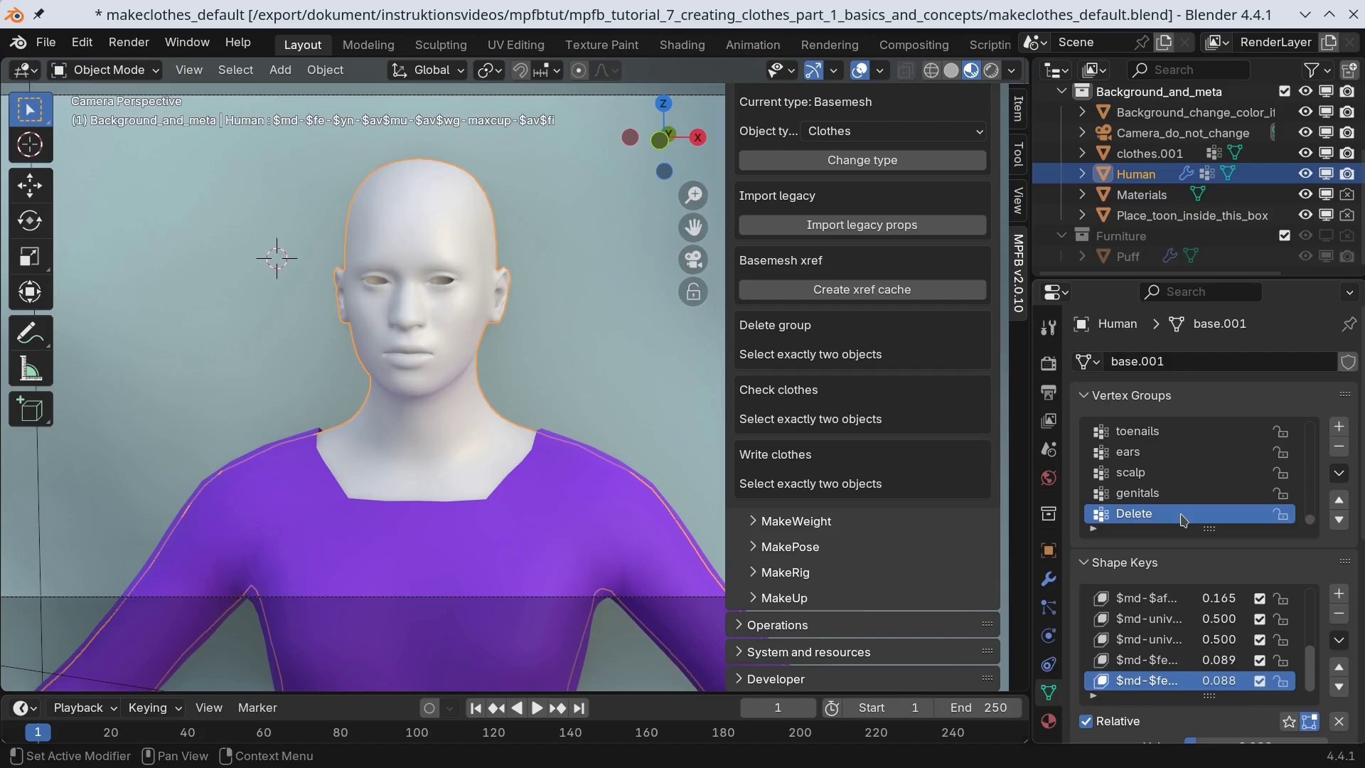
key("Tab")
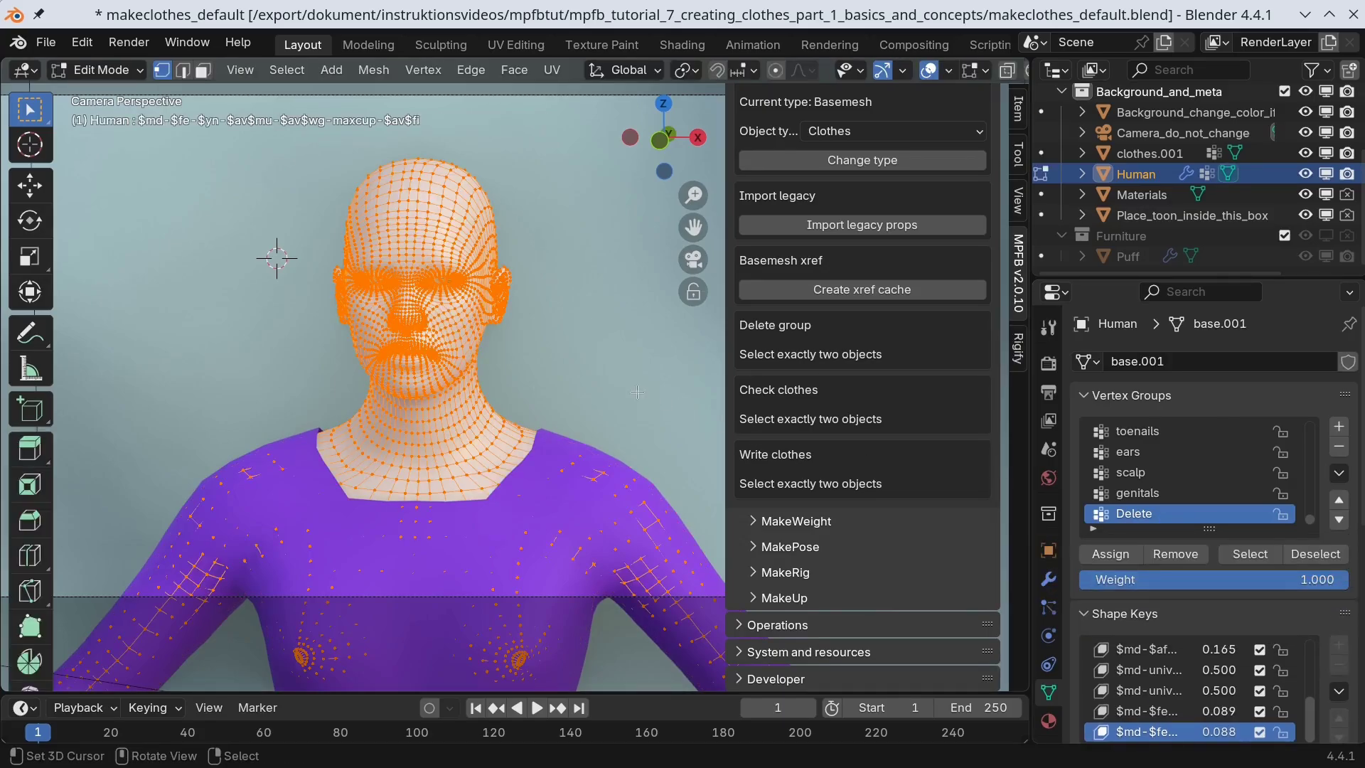
key("alt+a")
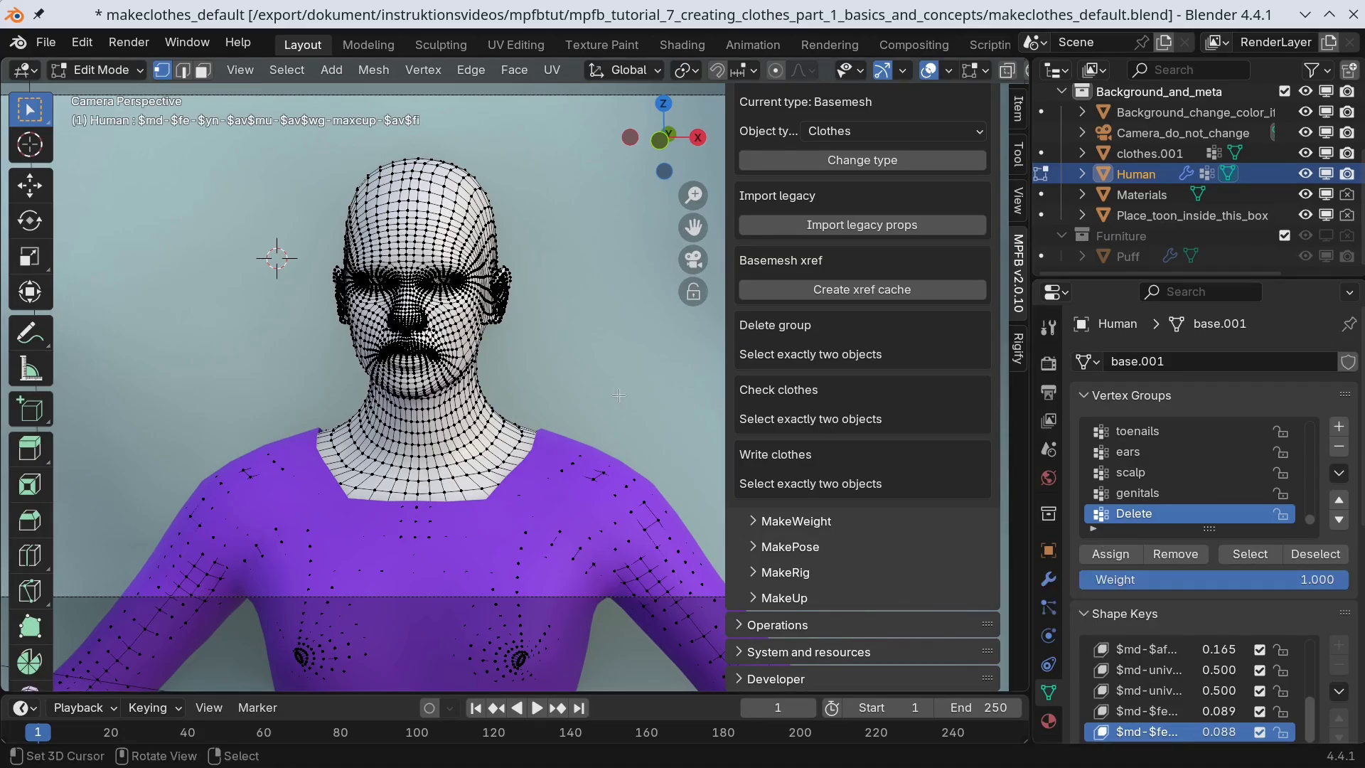
key("Tab")
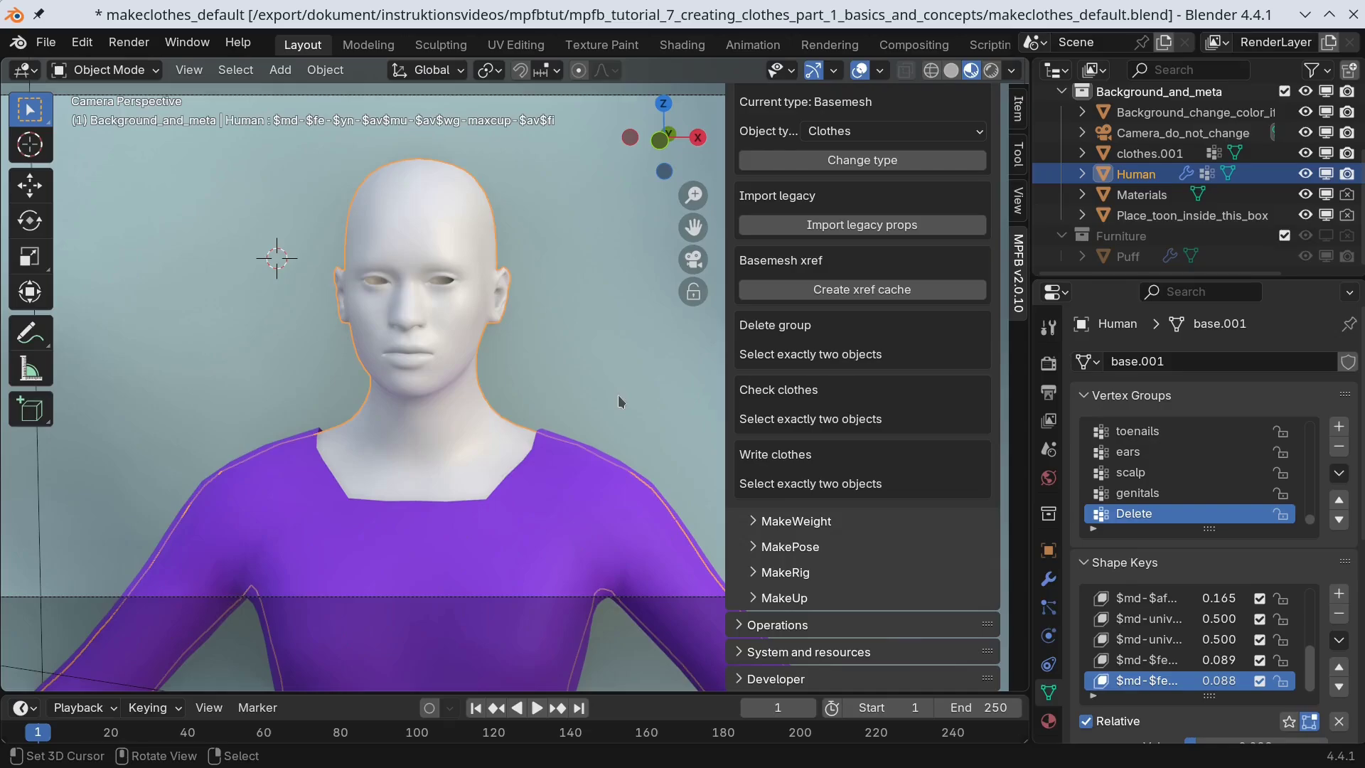
In front-view Edit Mode with wireframe shading, box-select the Human's body vertices from the upper chest to the lower legs, including the arms
scroll(614, 399, "down", 5)
middle_click_drag(593, 421, 585, 390)
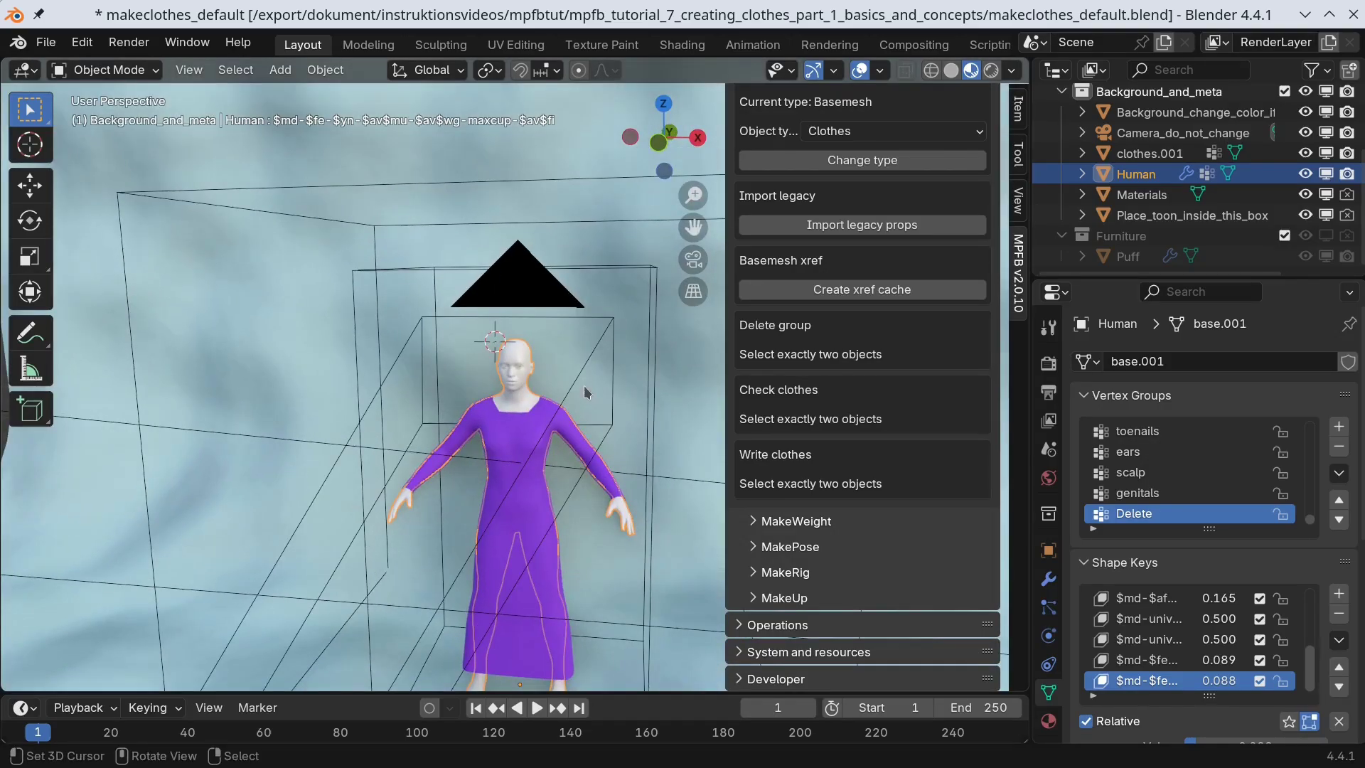
key("KP_1")
middle_click_drag(581, 489, 506, 376, "shift")
scroll(492, 385, "up", 2)
key("Tab")
key("z")
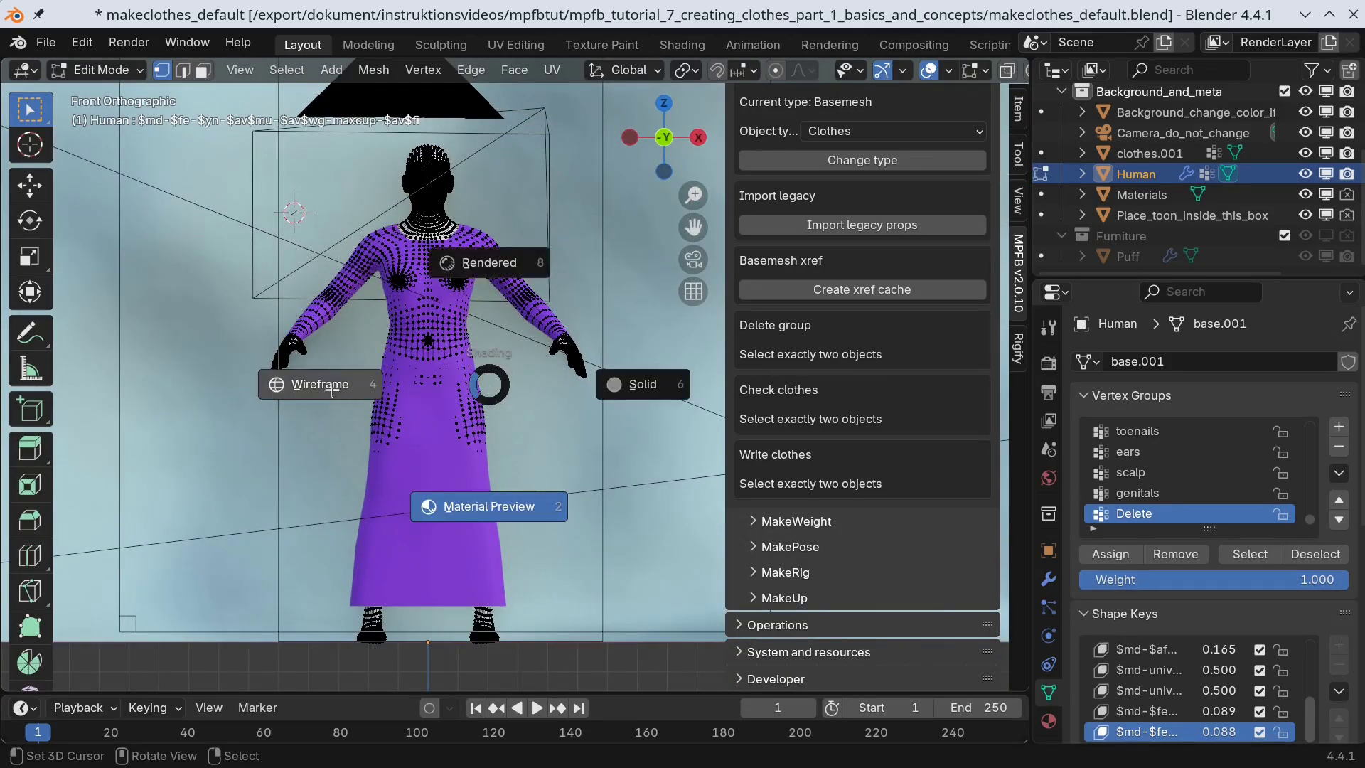
left_click(332, 386)
left_click_drag(325, 569, 526, 252)
scroll(513, 265, "up", 2)
key("KP_3")
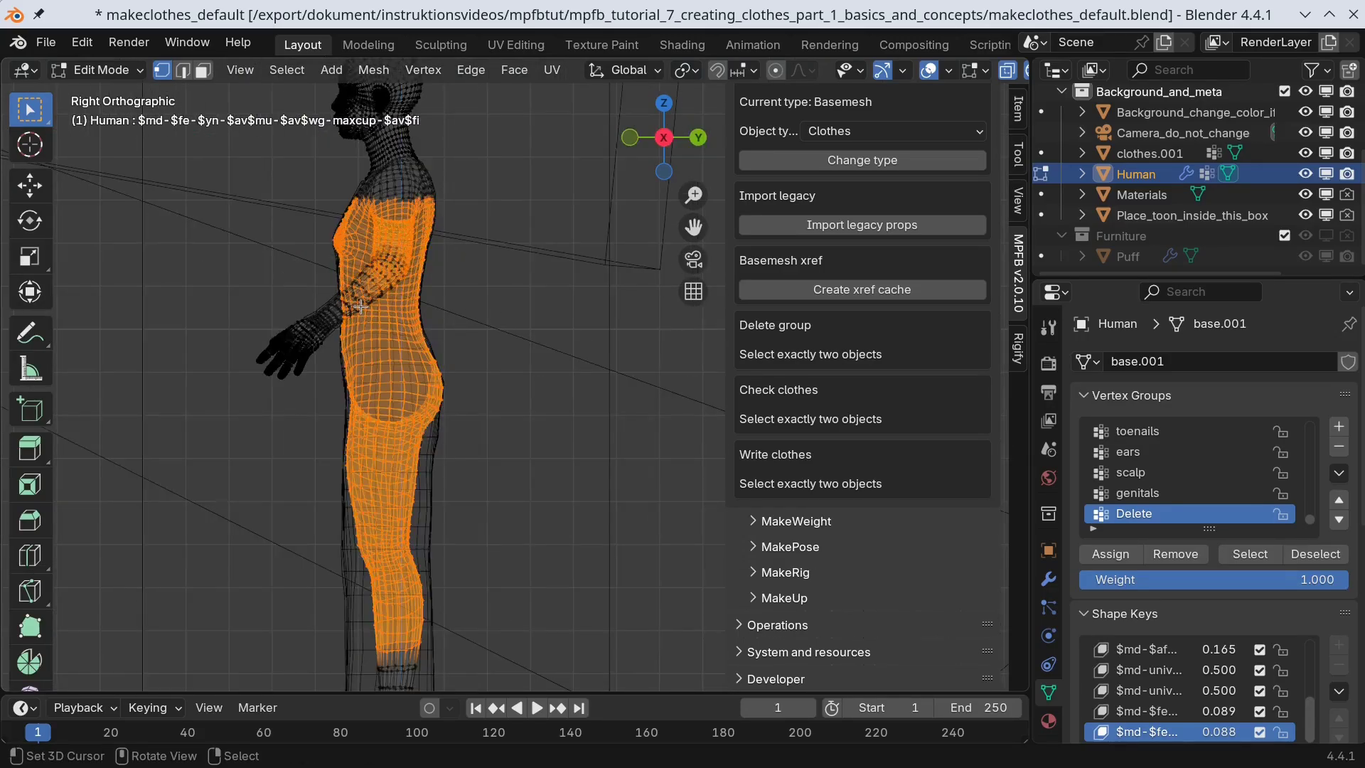
key("KP_1")
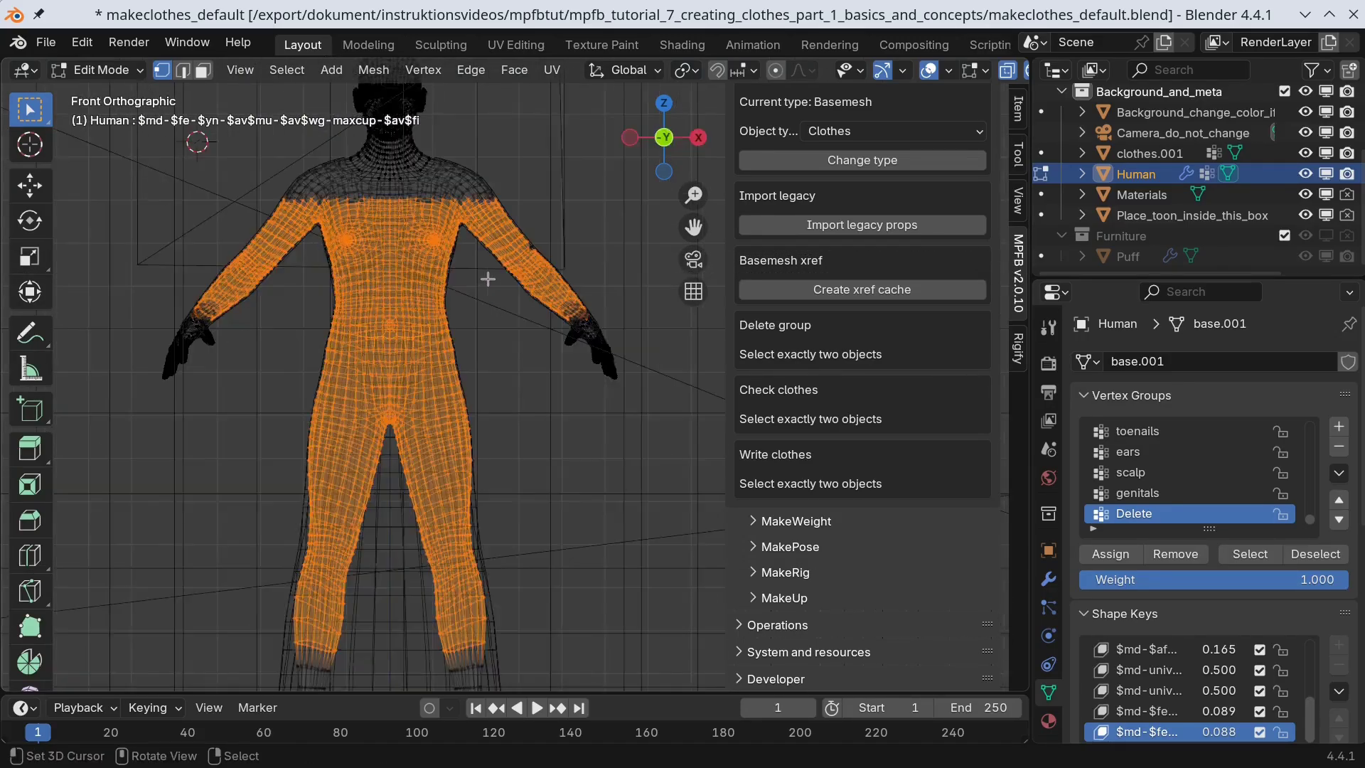
Add both shoulders to the selection and assign it to the Delete vertex group, returning to Object Mode in Material Preview
left_click_drag(282, 150, 335, 203, "shift")
left_click_drag(516, 146, 452, 212, "shift")
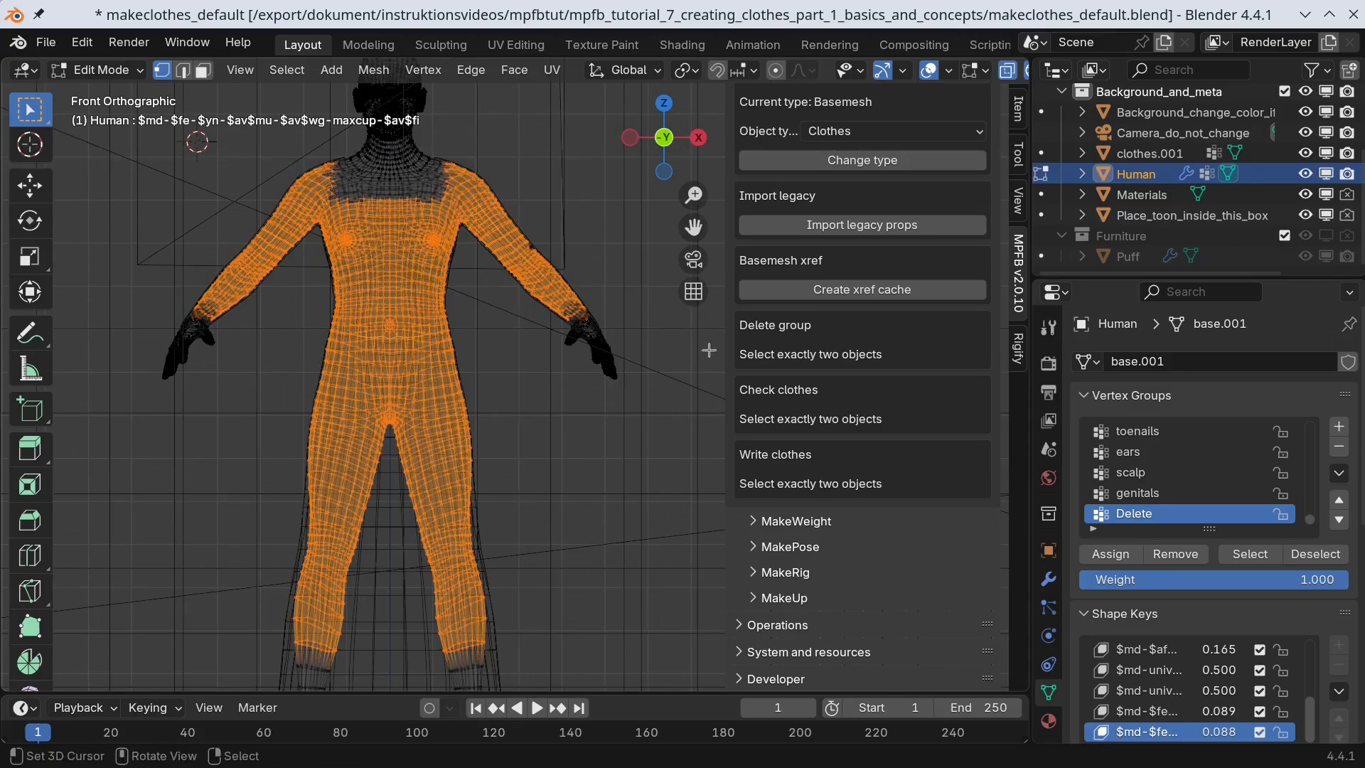
left_click(1110, 554)
key("Tab")
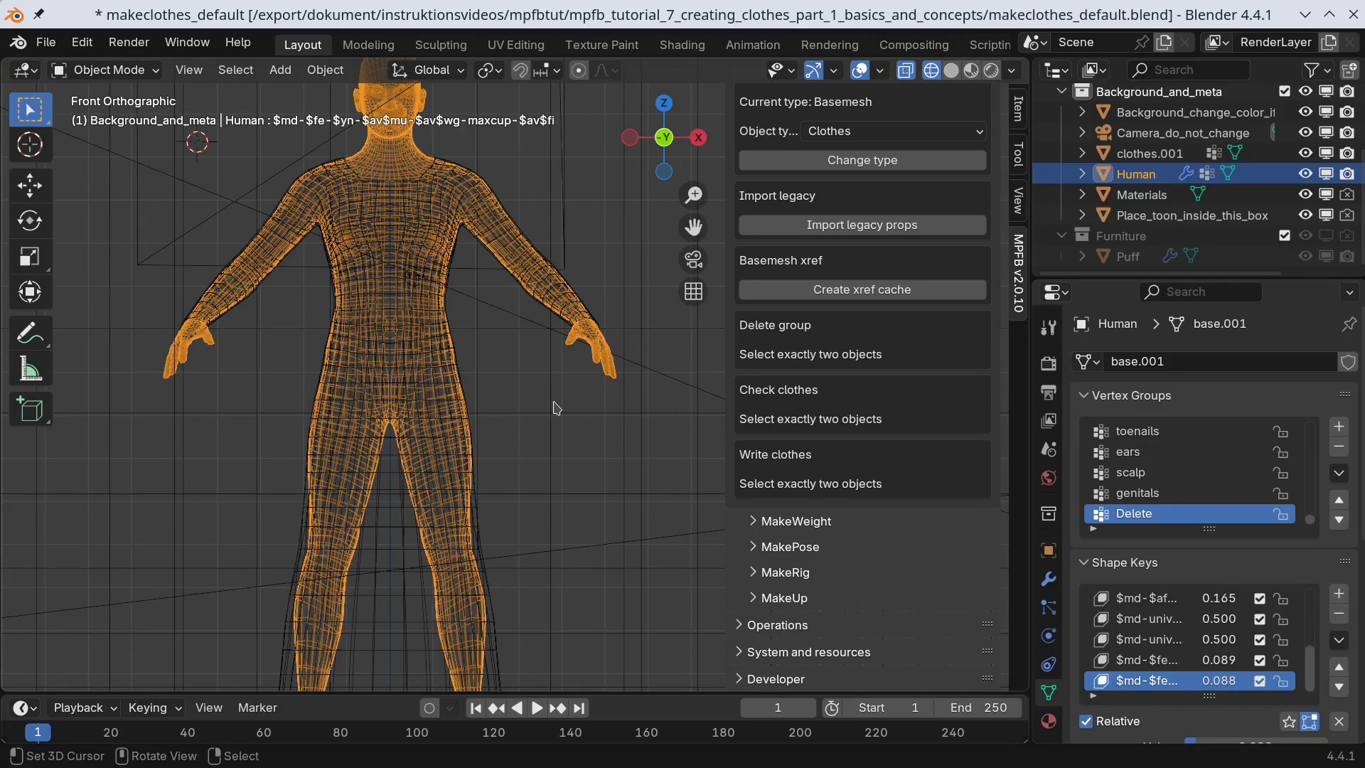
left_click(971, 69)
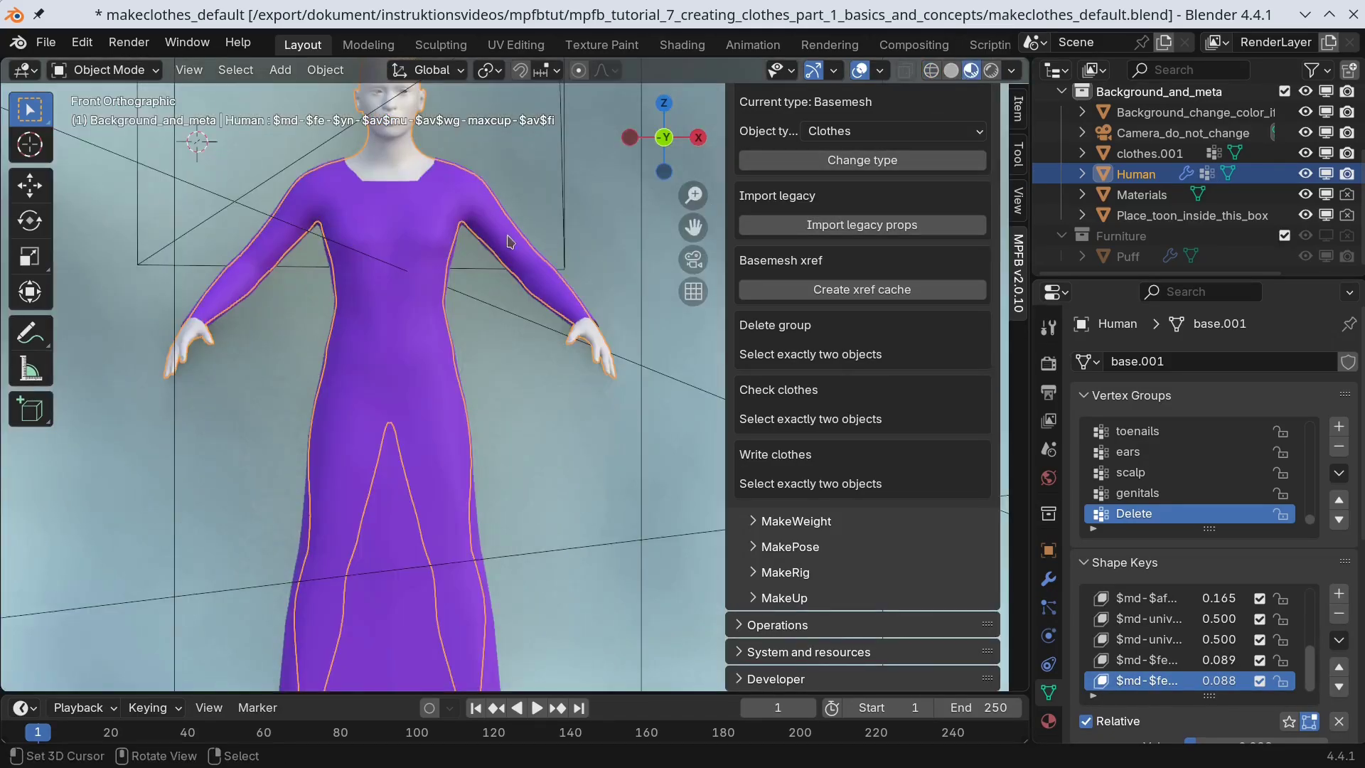
Select the Human and the clothes.001 dress together and store the clothes in the library as new_clothes
middle_click_drag(507, 236, 542, 381, "shift")
left_click(448, 349, "shift")
scroll(860, 406, "down", 5)
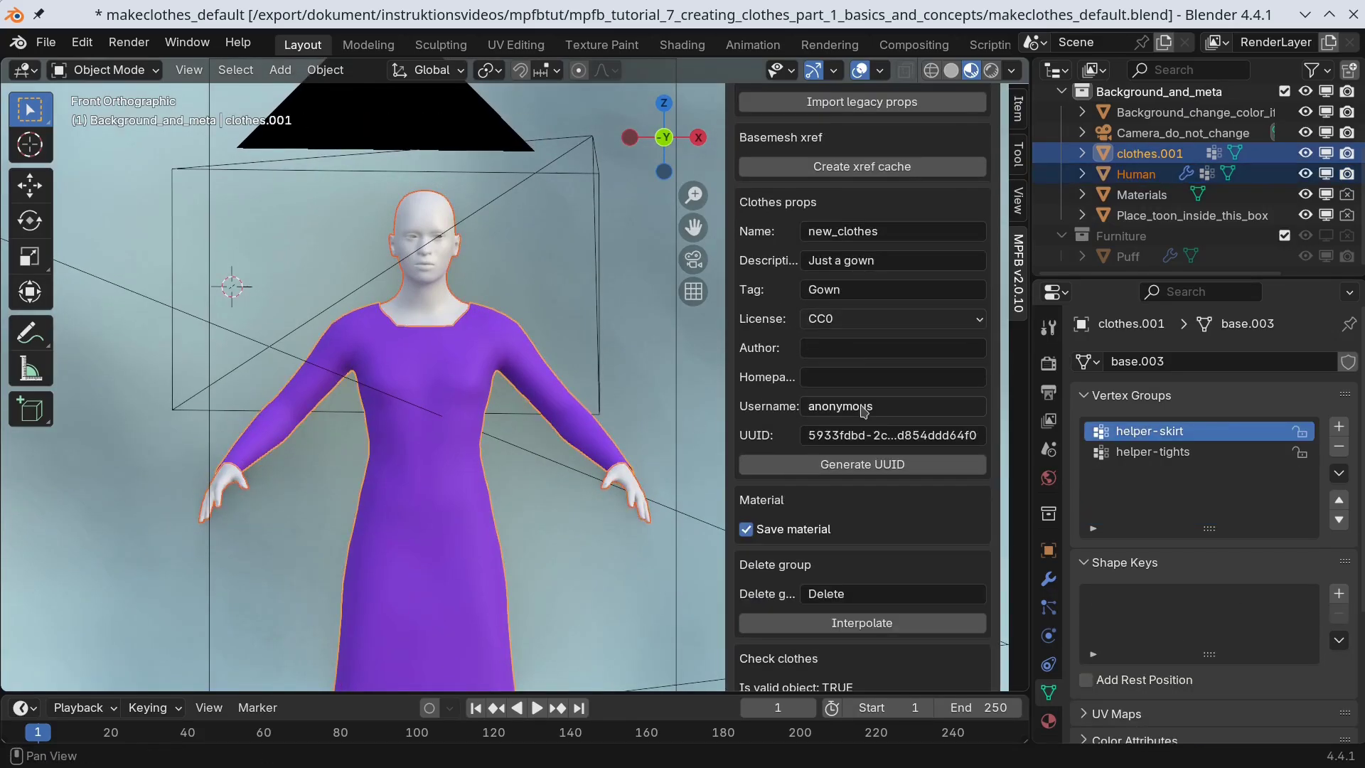
scroll(863, 411, "down", 10)
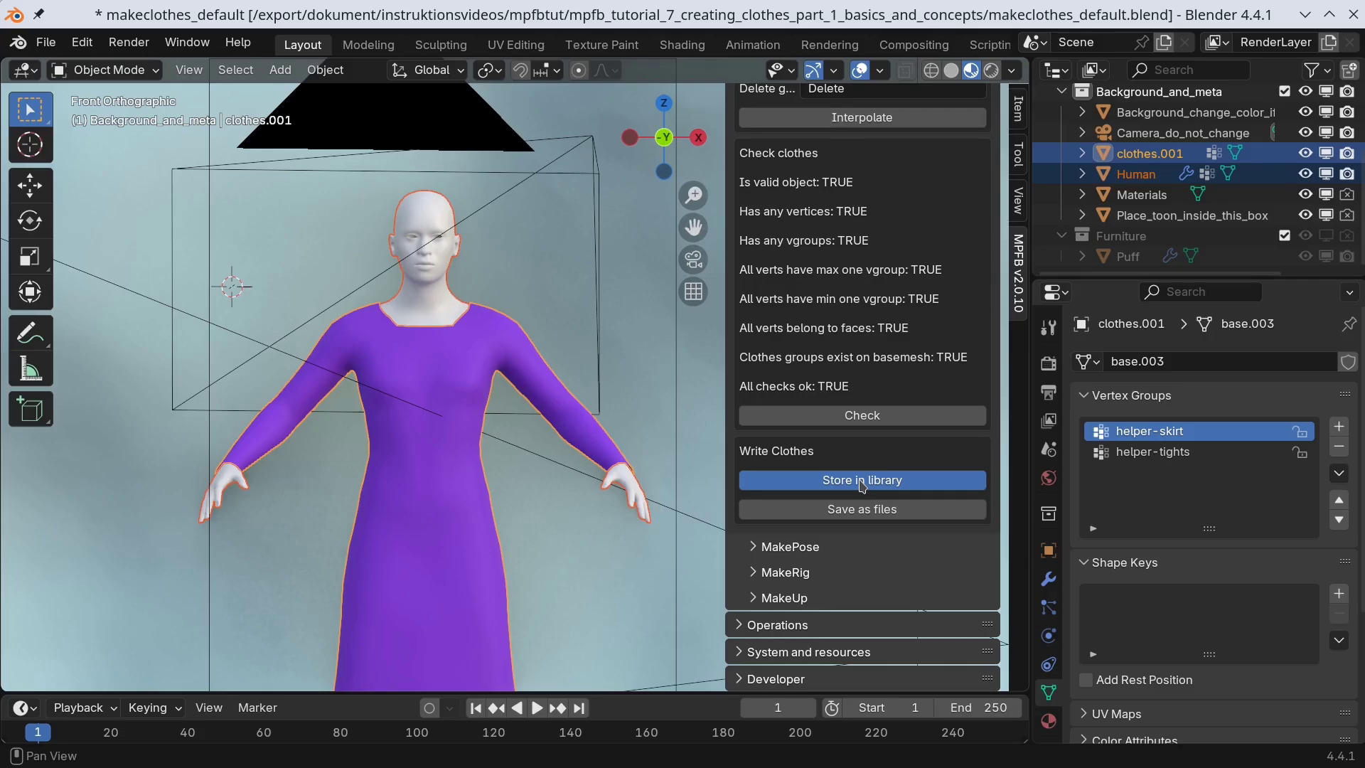
left_click(862, 481)
Create a new human from the default_female save file and move it along the X axis beside the original figure
key("KP_0")
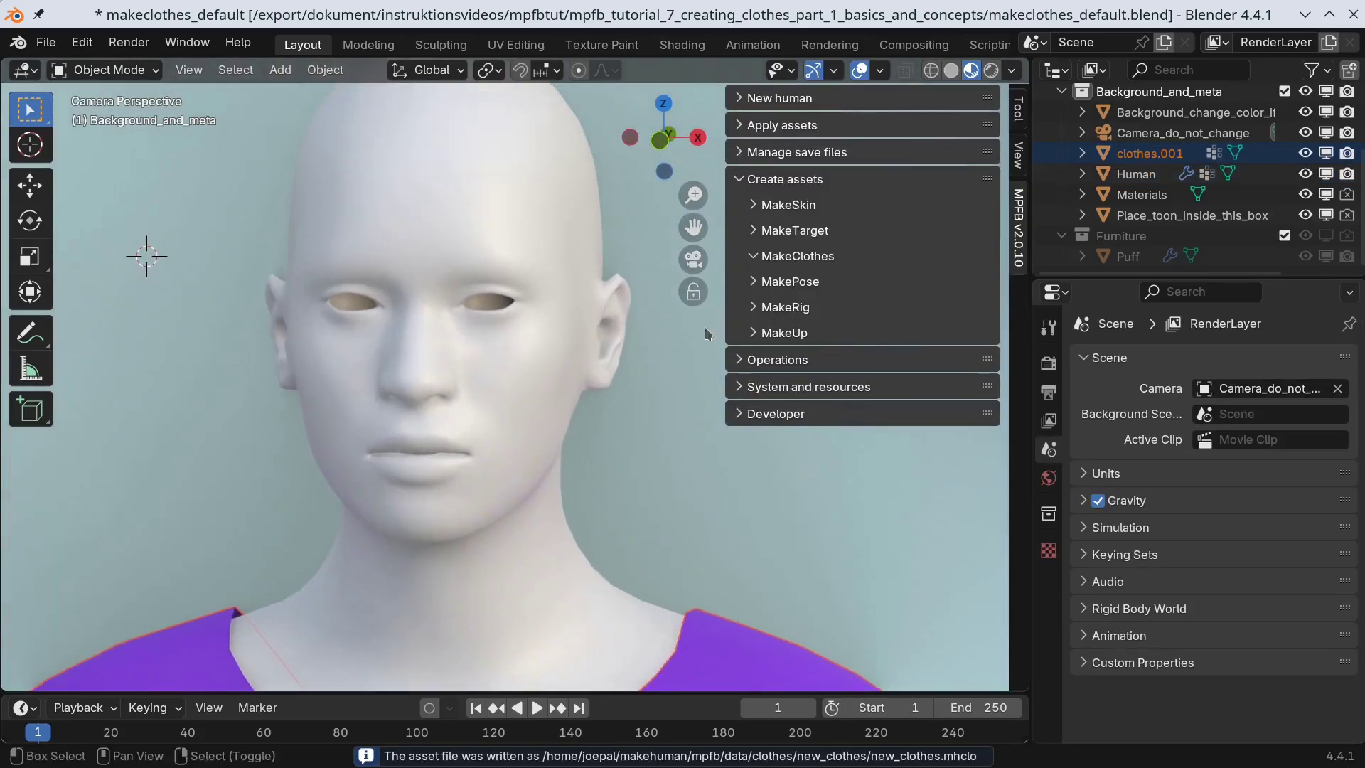
left_click(779, 97)
left_click(800, 124)
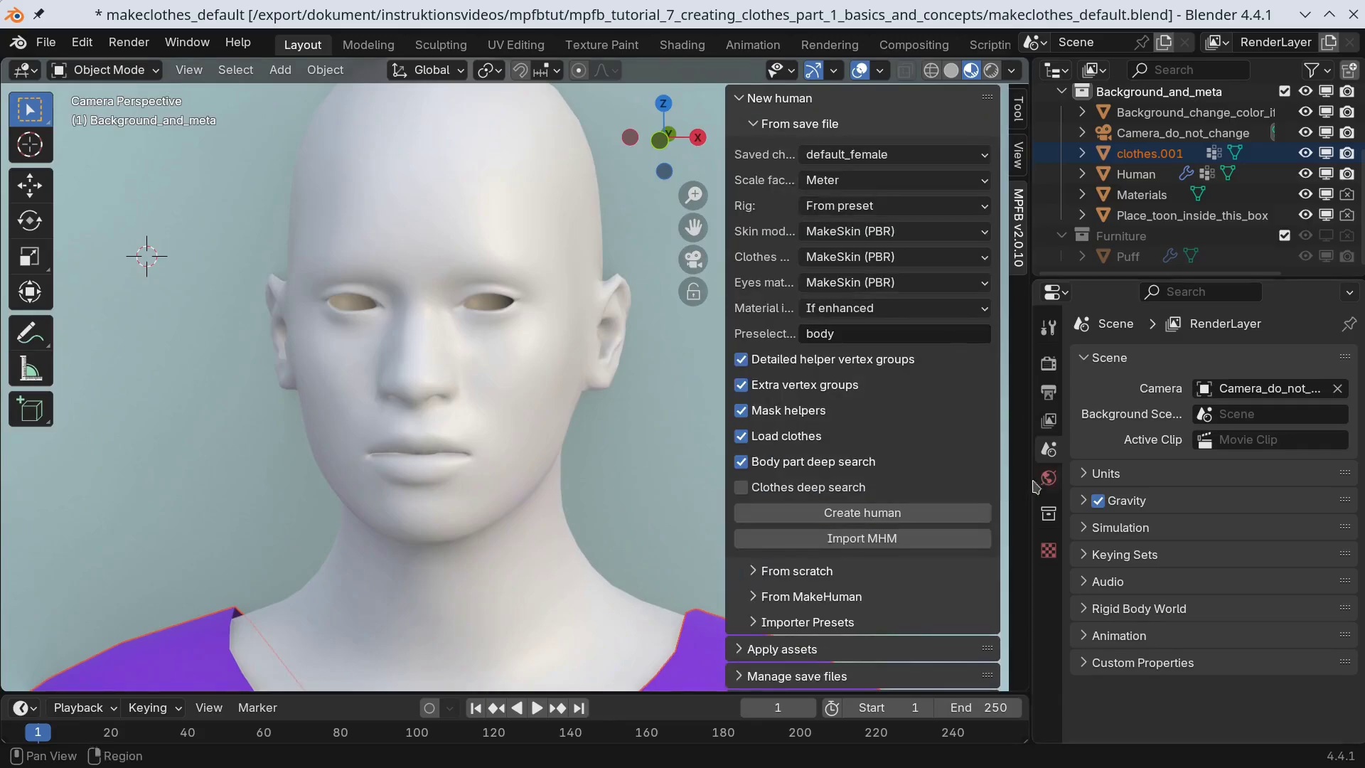
left_click(863, 513)
key("g")
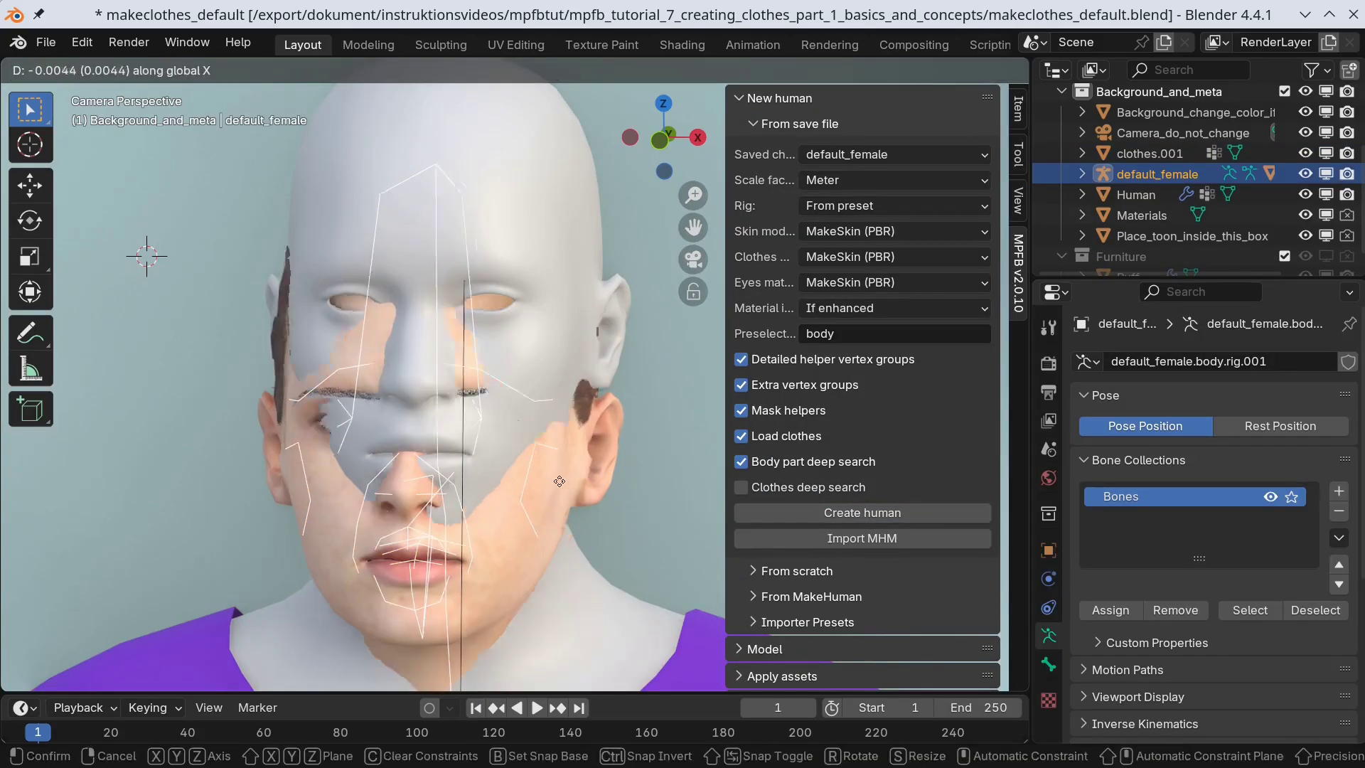
left_click(335, 493)
Load New clothes from the clothes library onto the new default_female character
left_click(779, 98)
left_click(782, 148)
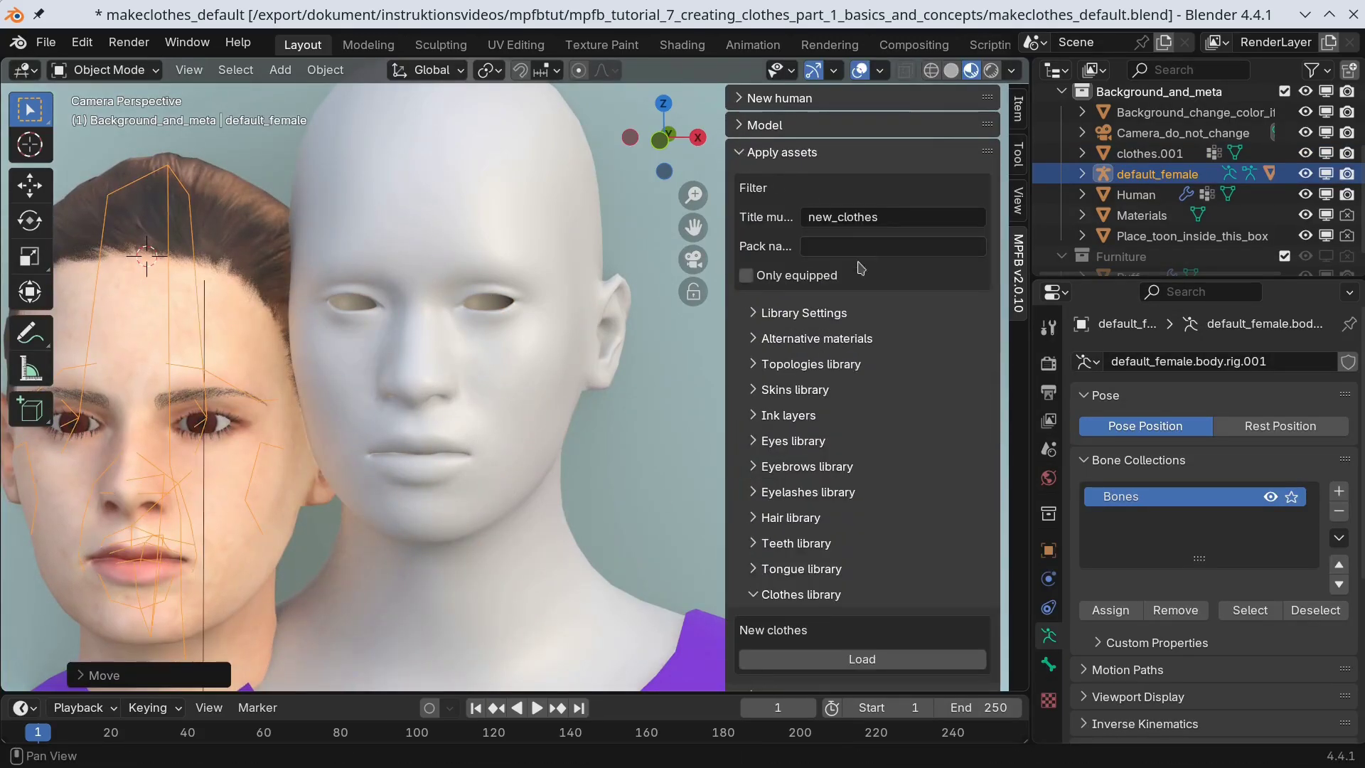
scroll(810, 561, "down", 5)
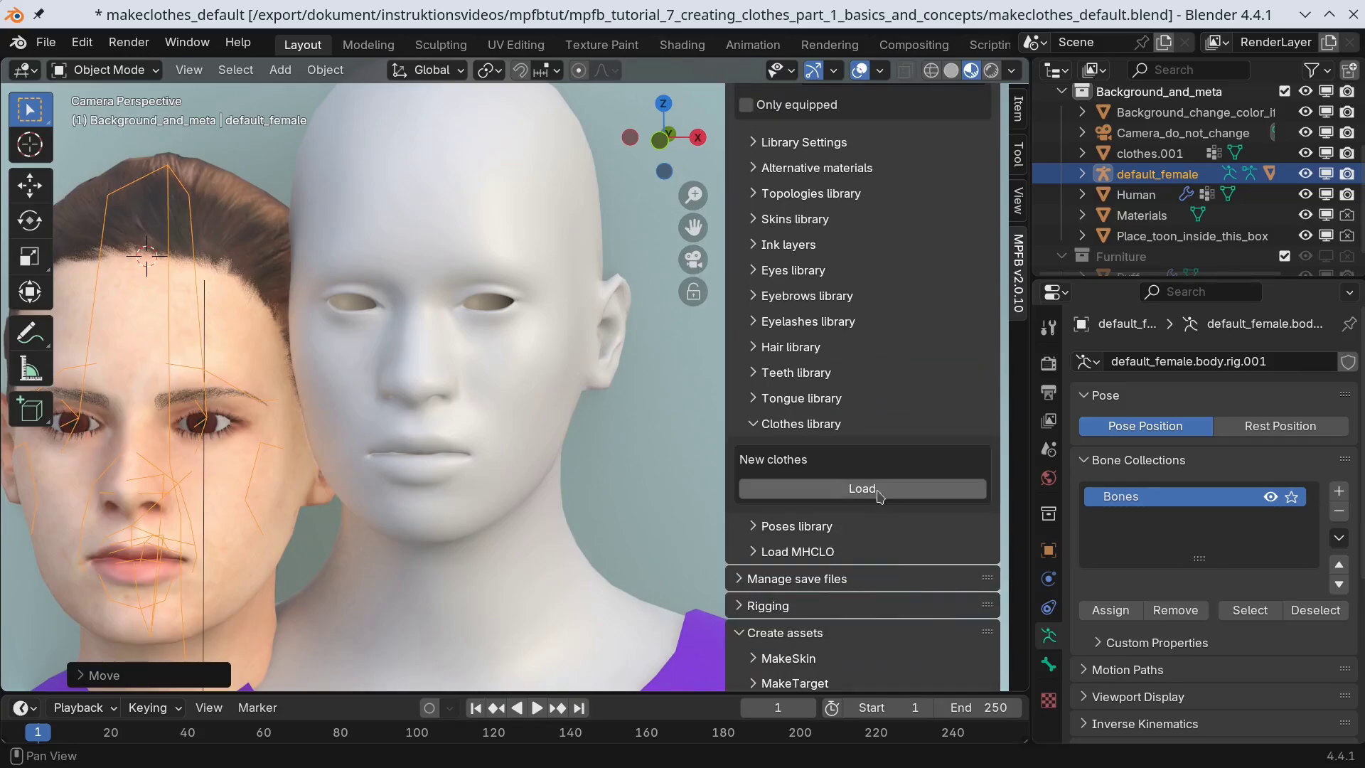
left_click(880, 491)
In front view, move the dressed default_female character farther along X, away from the original figure
key("KP_1")
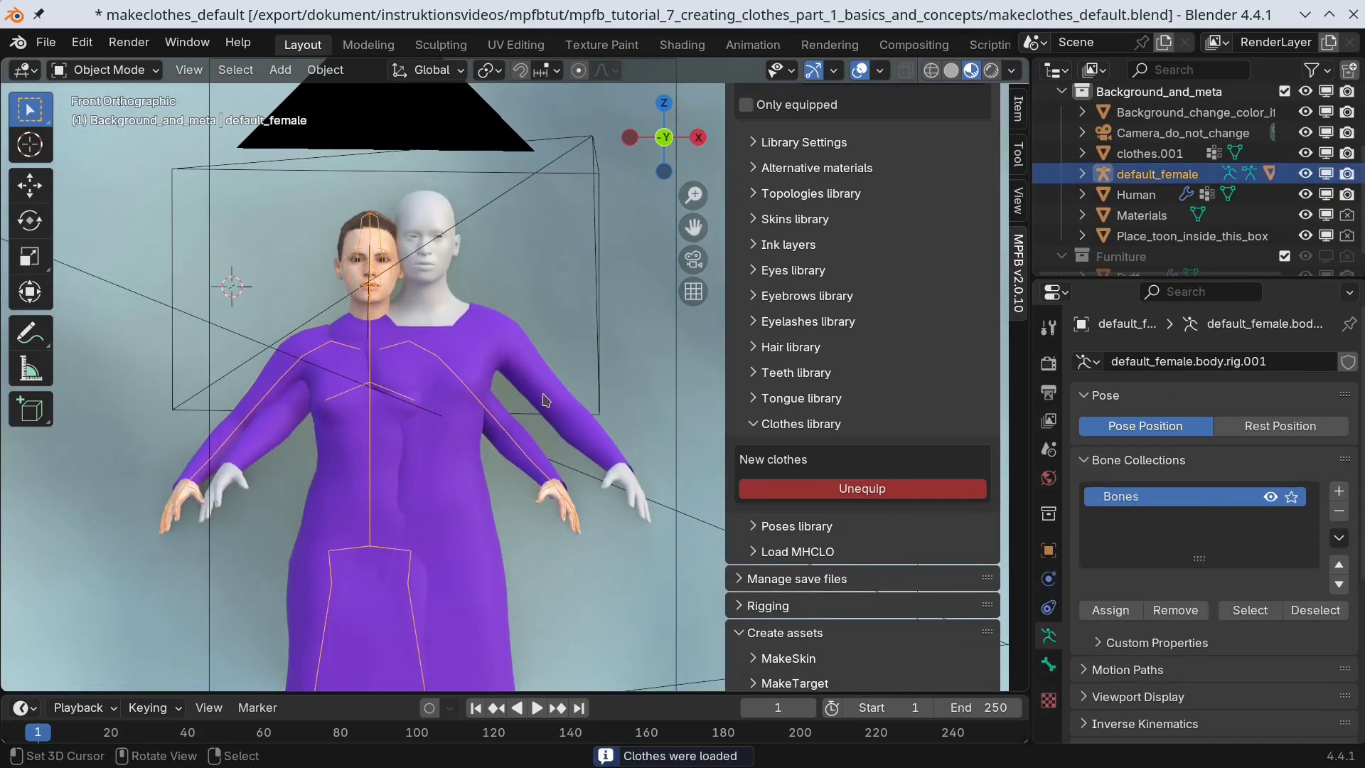
key("g")
key("x")
left_click(346, 447)
middle_click_drag(358, 452, 538, 316, "shift")
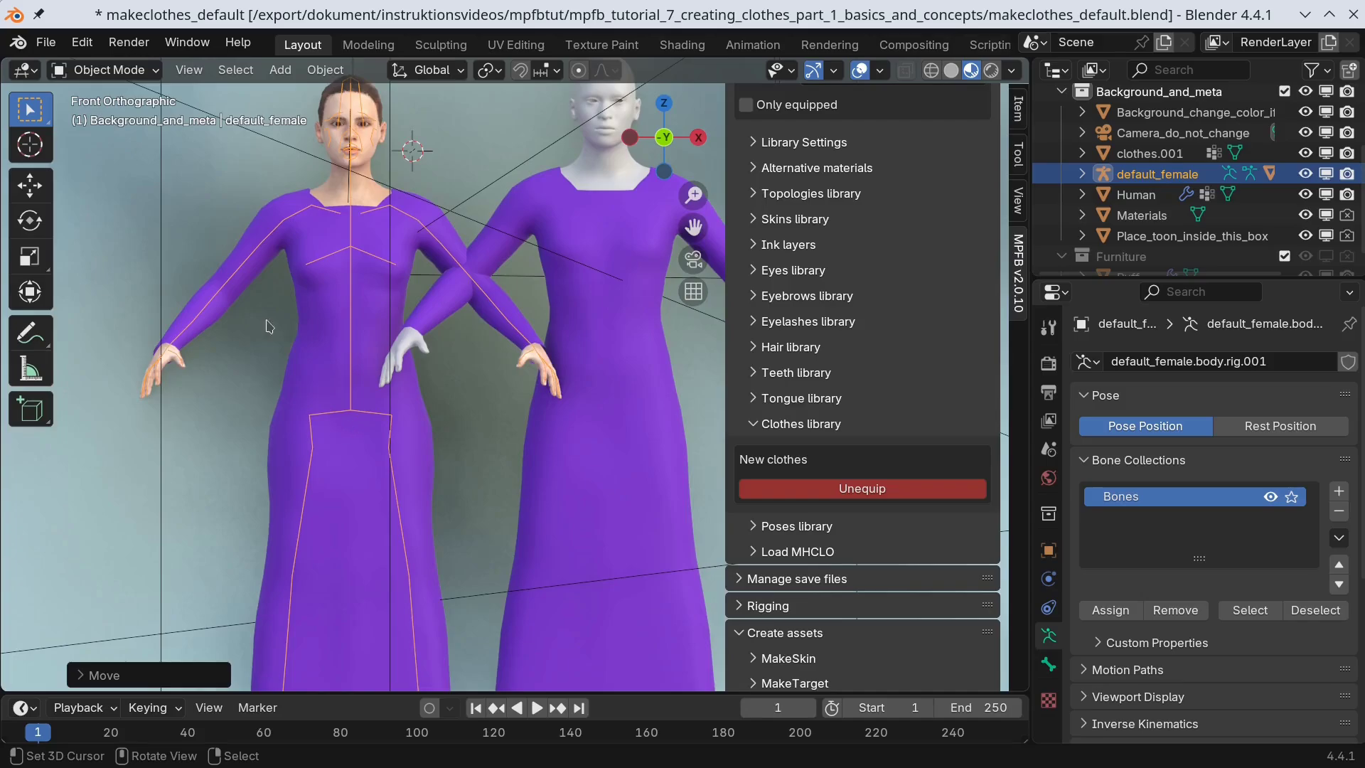
In Pose Mode, try rotating default_female's upperleg01.R bone about the global X axis, cancel the rotation and return to Object Mode
left_click(106, 70)
left_click(103, 138)
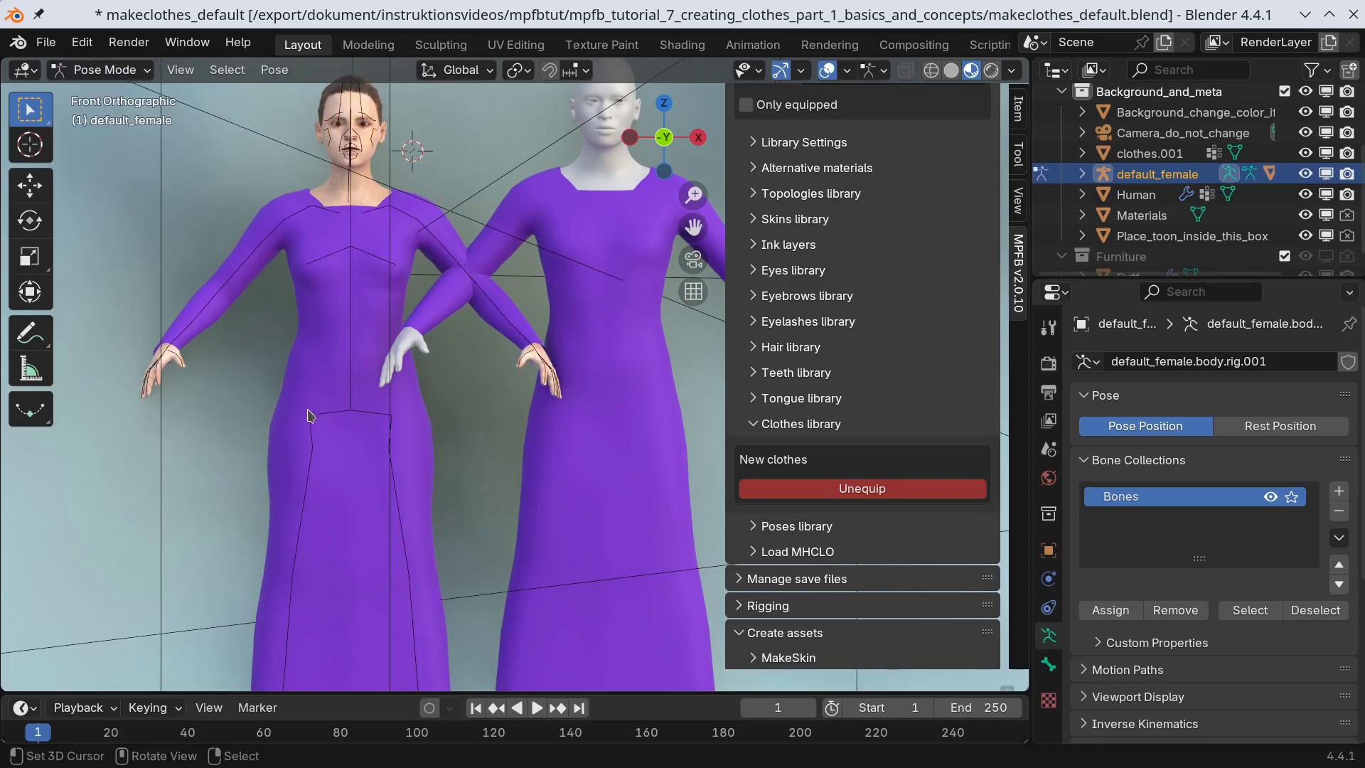
left_click(312, 425)
key("r")
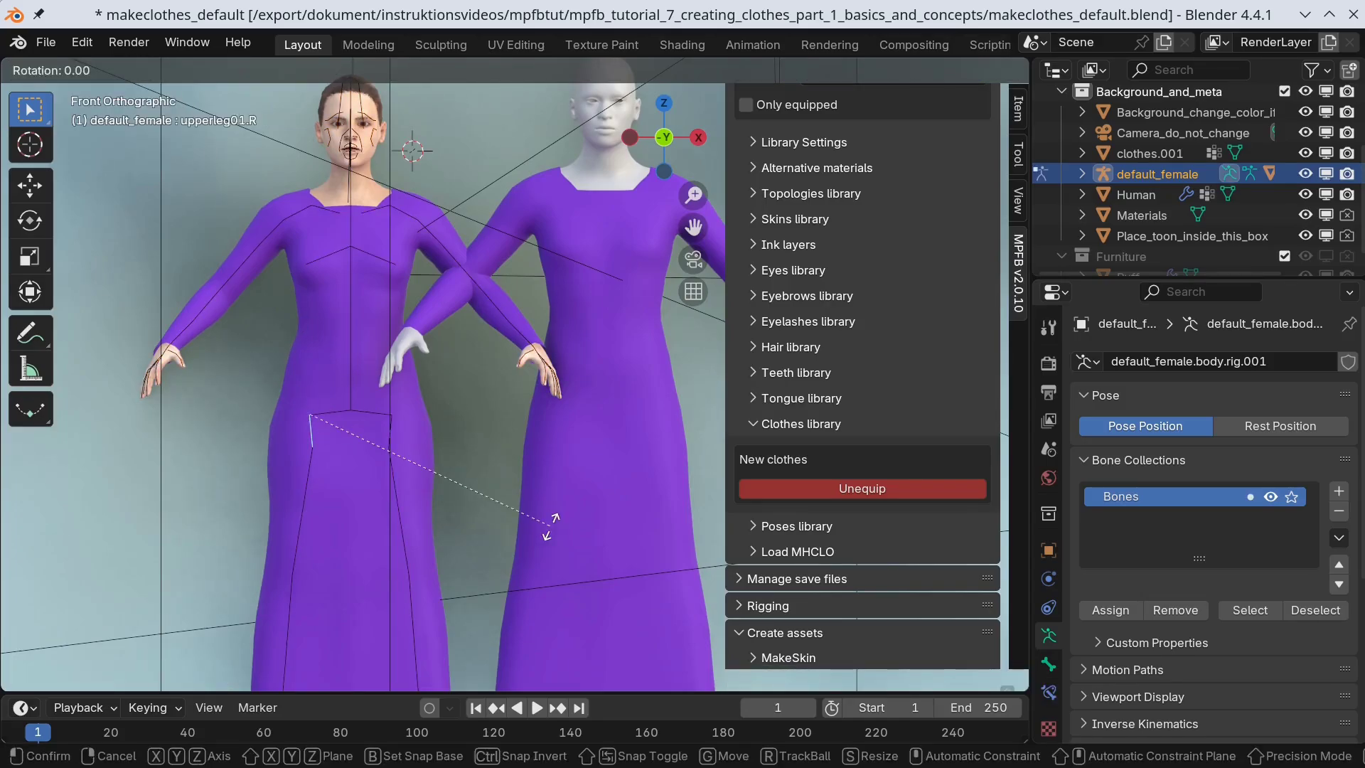
key("x")
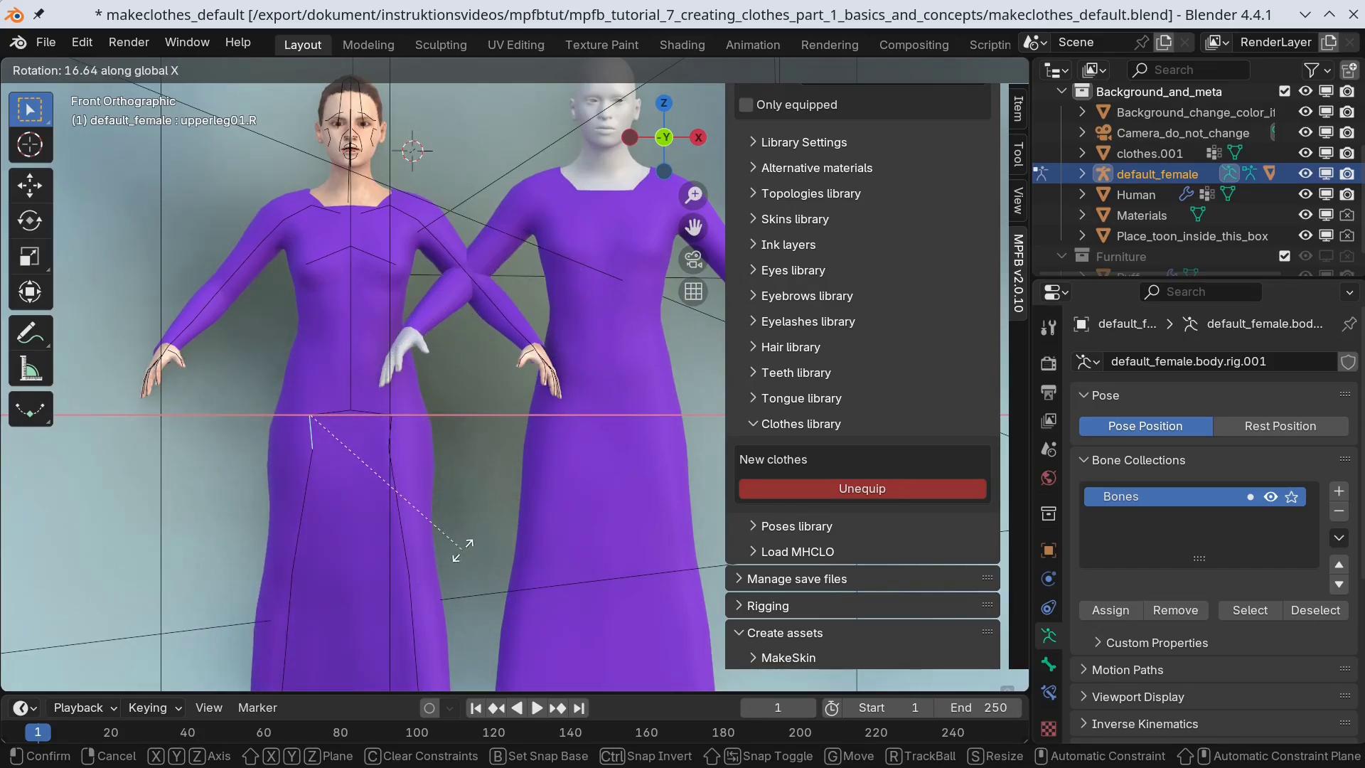
key("Escape")
left_click(104, 69)
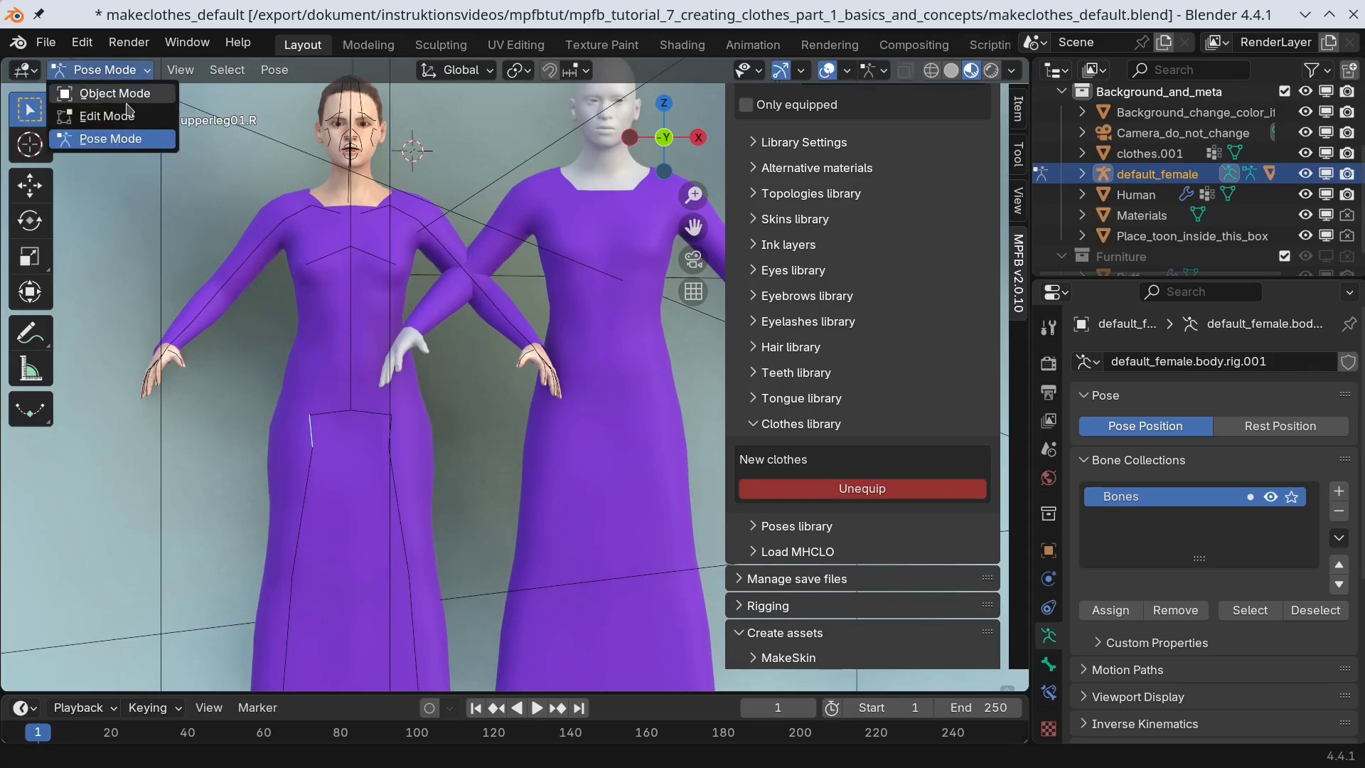
left_click(93, 104)
Select the default_female.body mesh and switch the viewport to wireframe shading to inspect the body under the dress
left_click(324, 193)
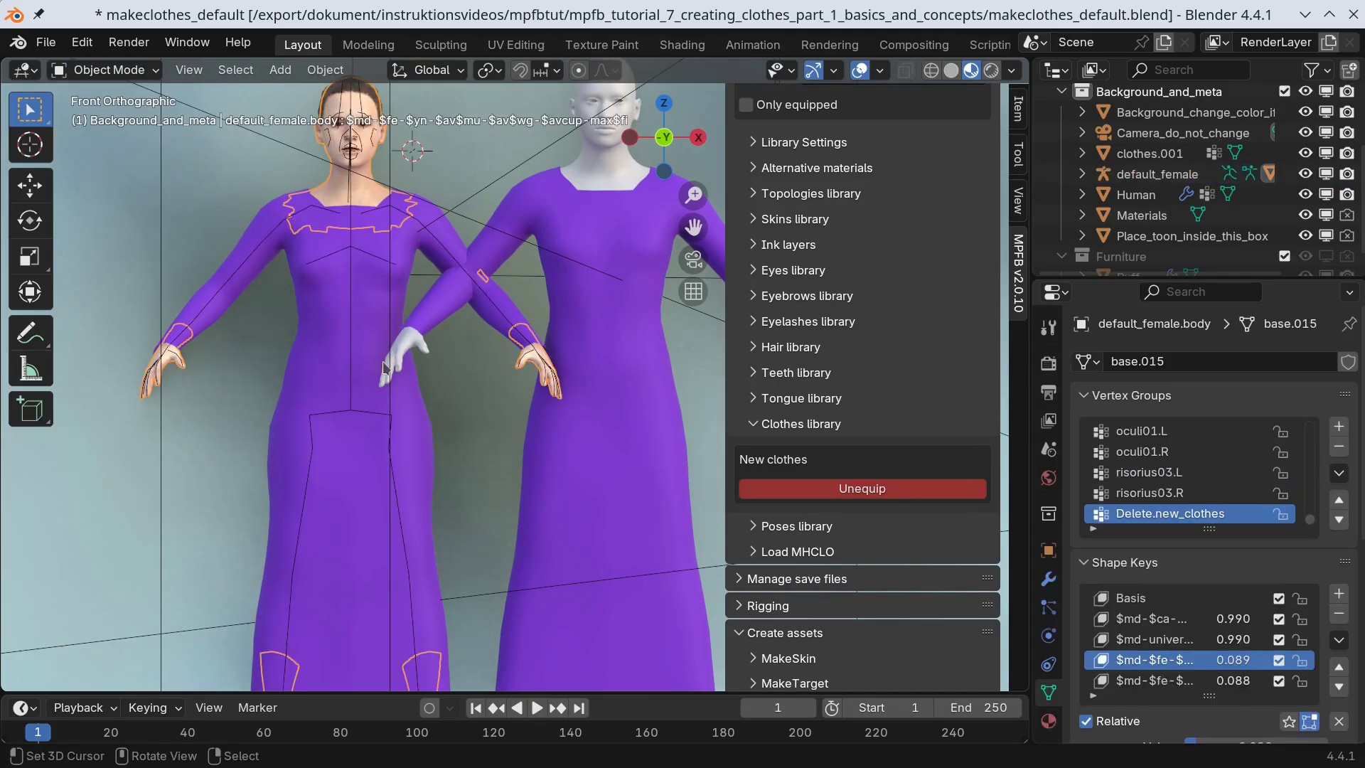
key("Tab")
key("Tab")
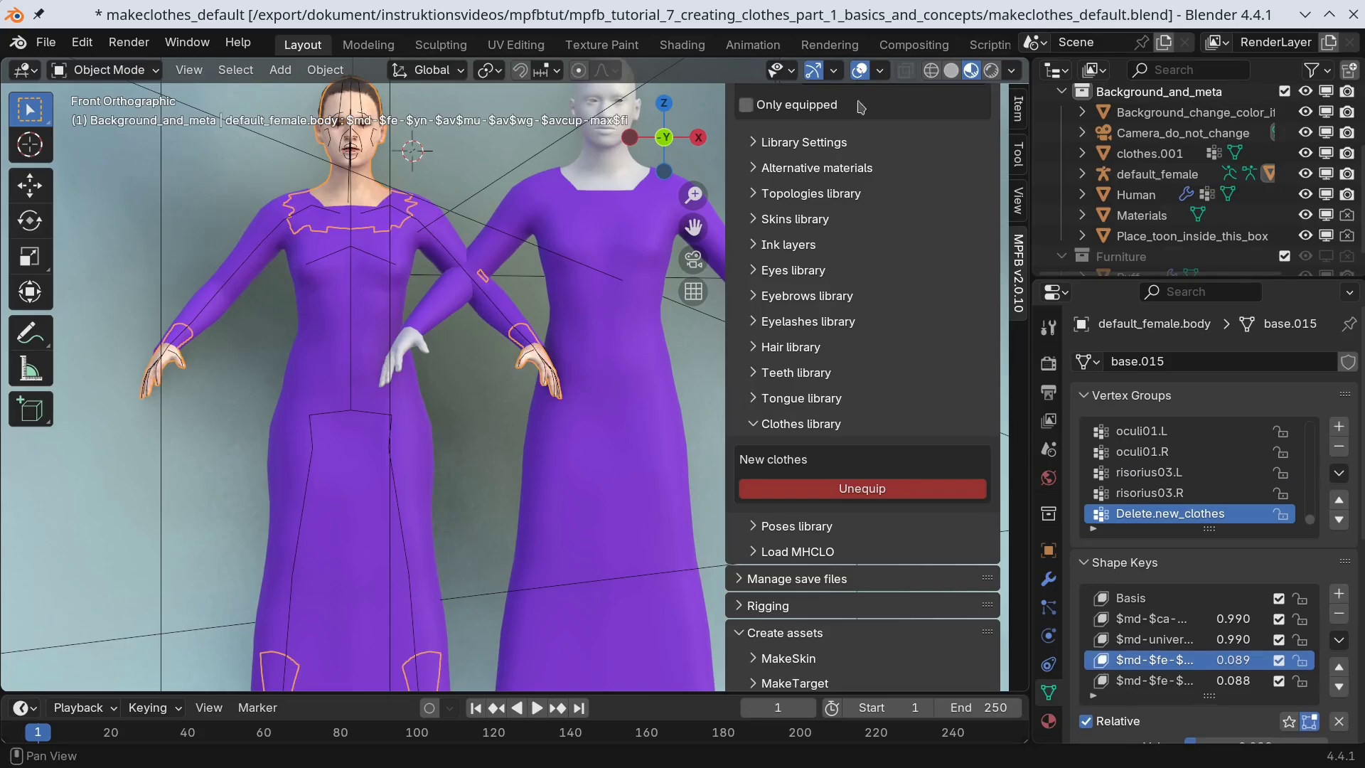
left_click(932, 71)
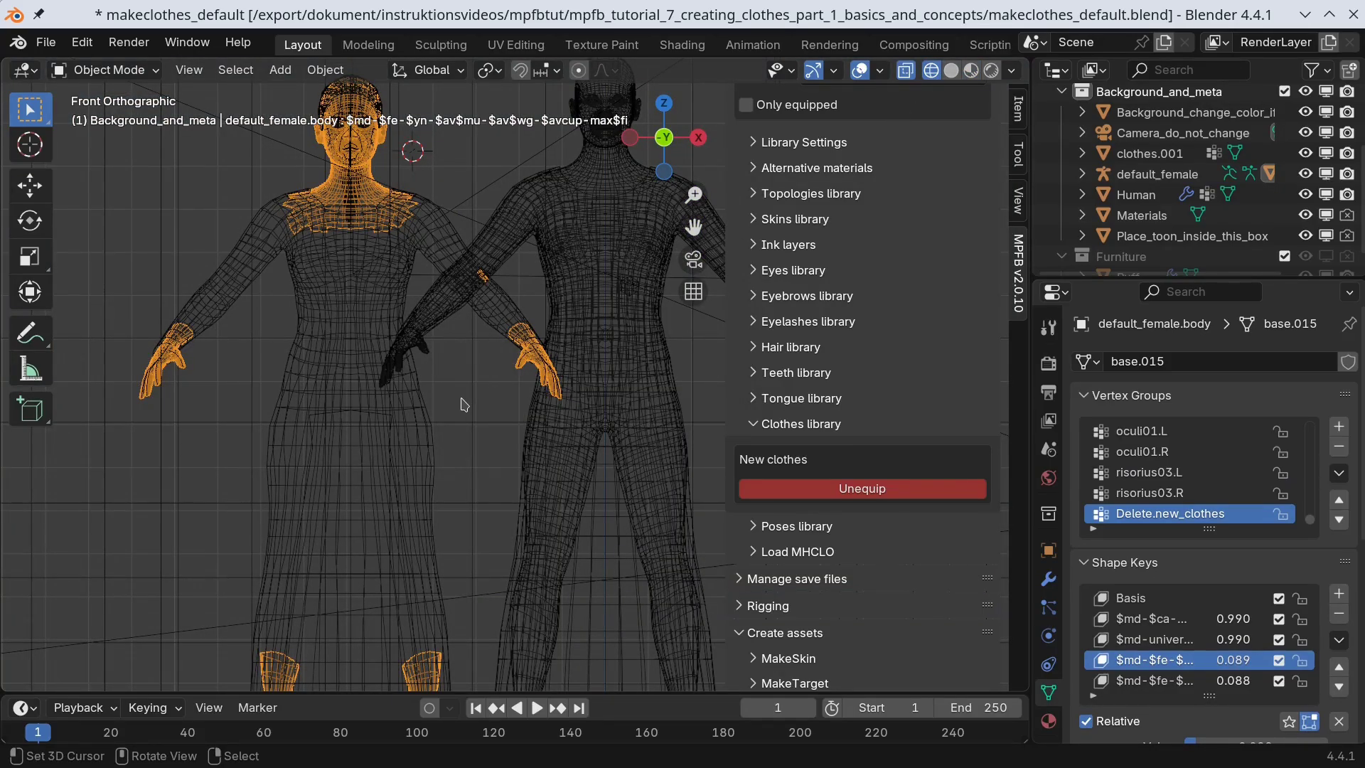
scroll(463, 404, "down", 1)
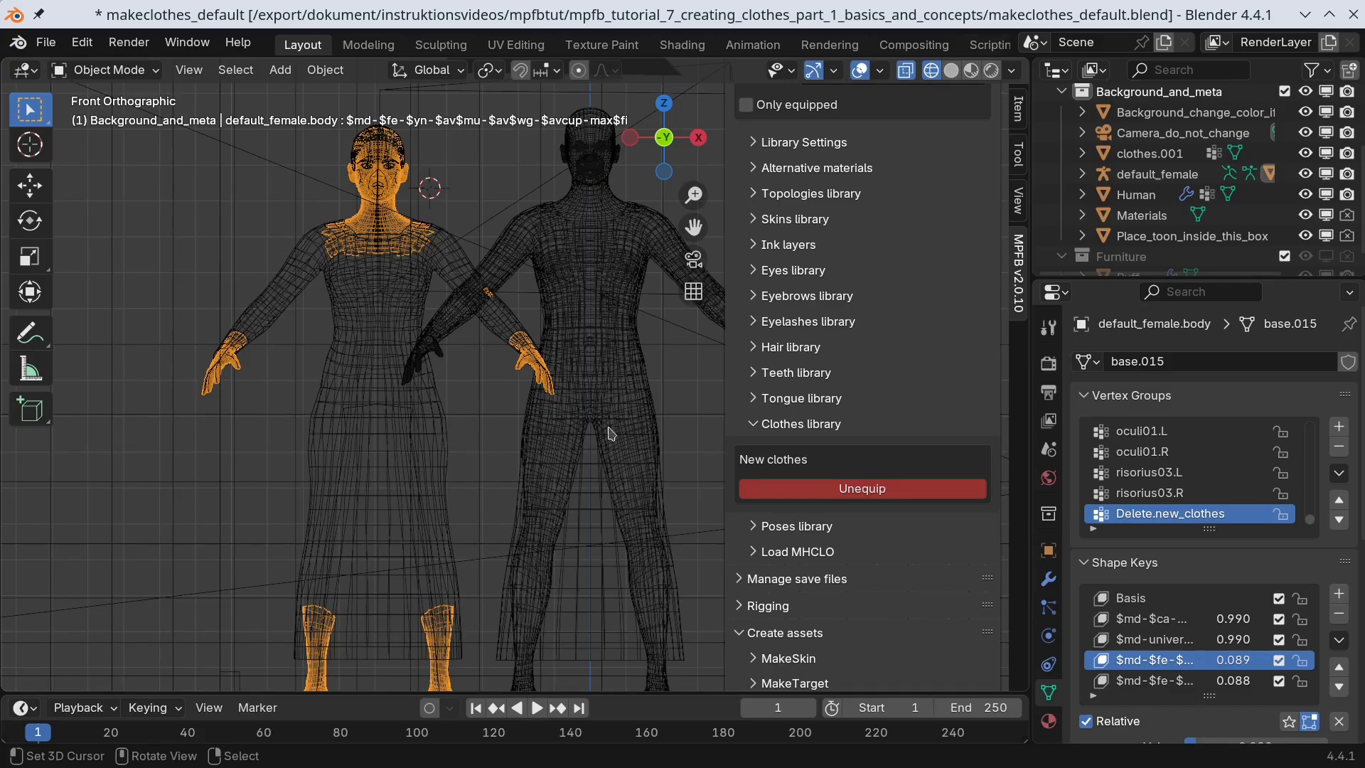
Show default_female.body's modifiers in a wider properties area and collapse Armature, Hide helpers and Subdivision, leaving Delete.new_clothes expanded
left_click(1048, 579)
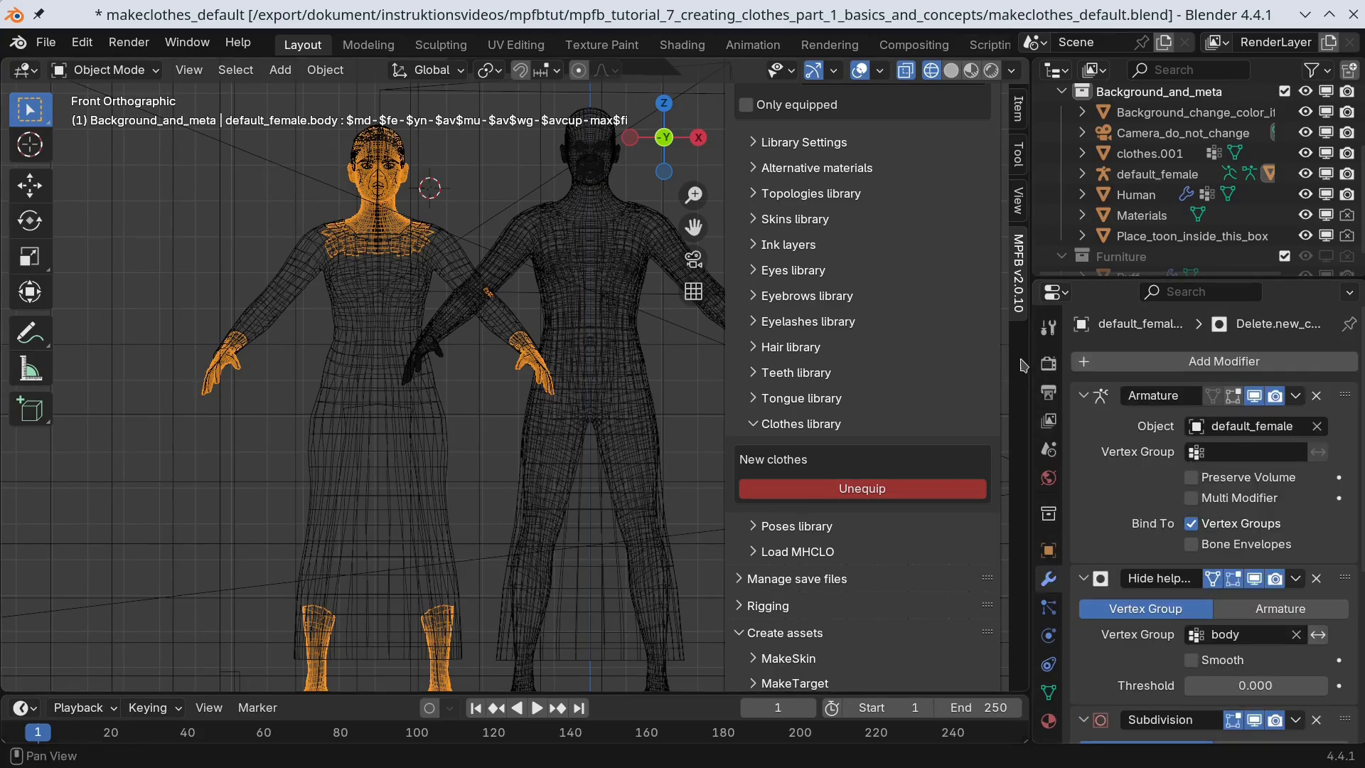
left_click_drag(1030, 355, 848, 370)
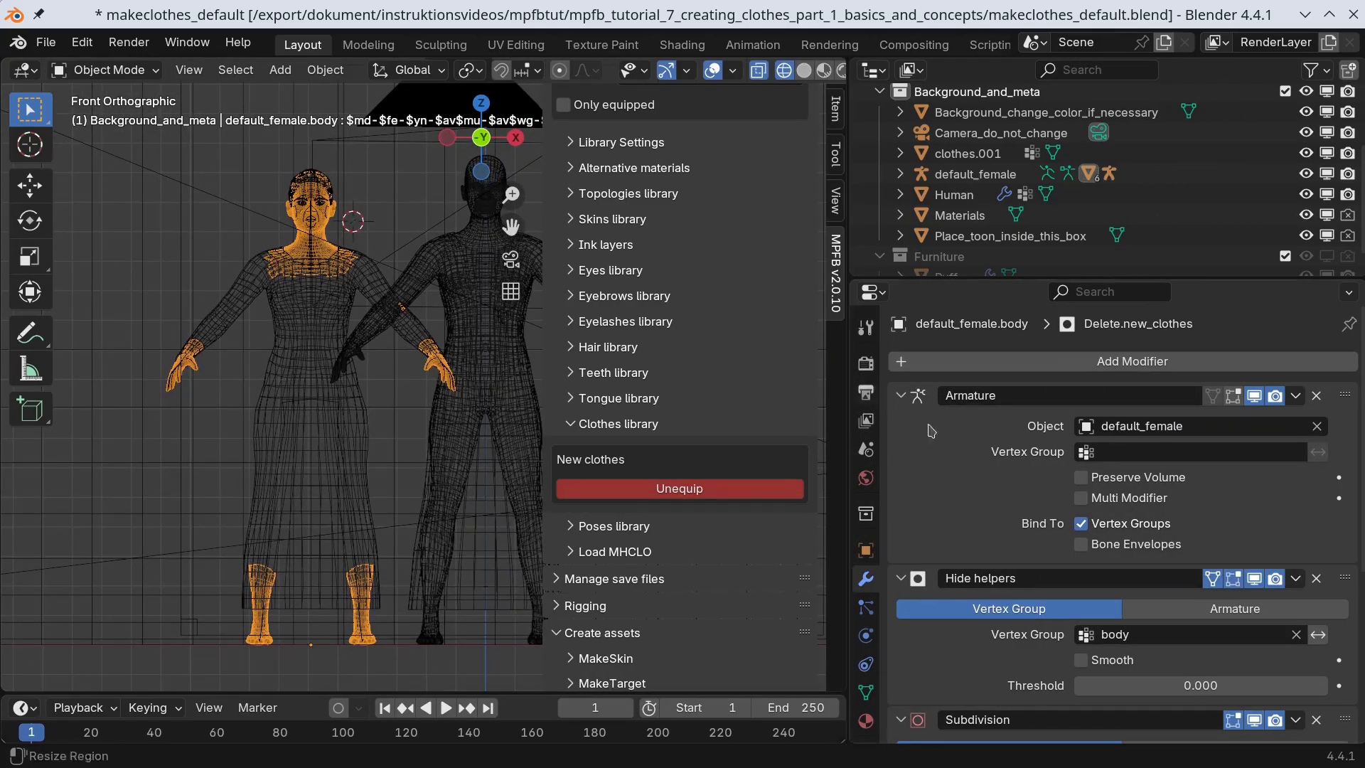
left_click(901, 396)
left_click(901, 423)
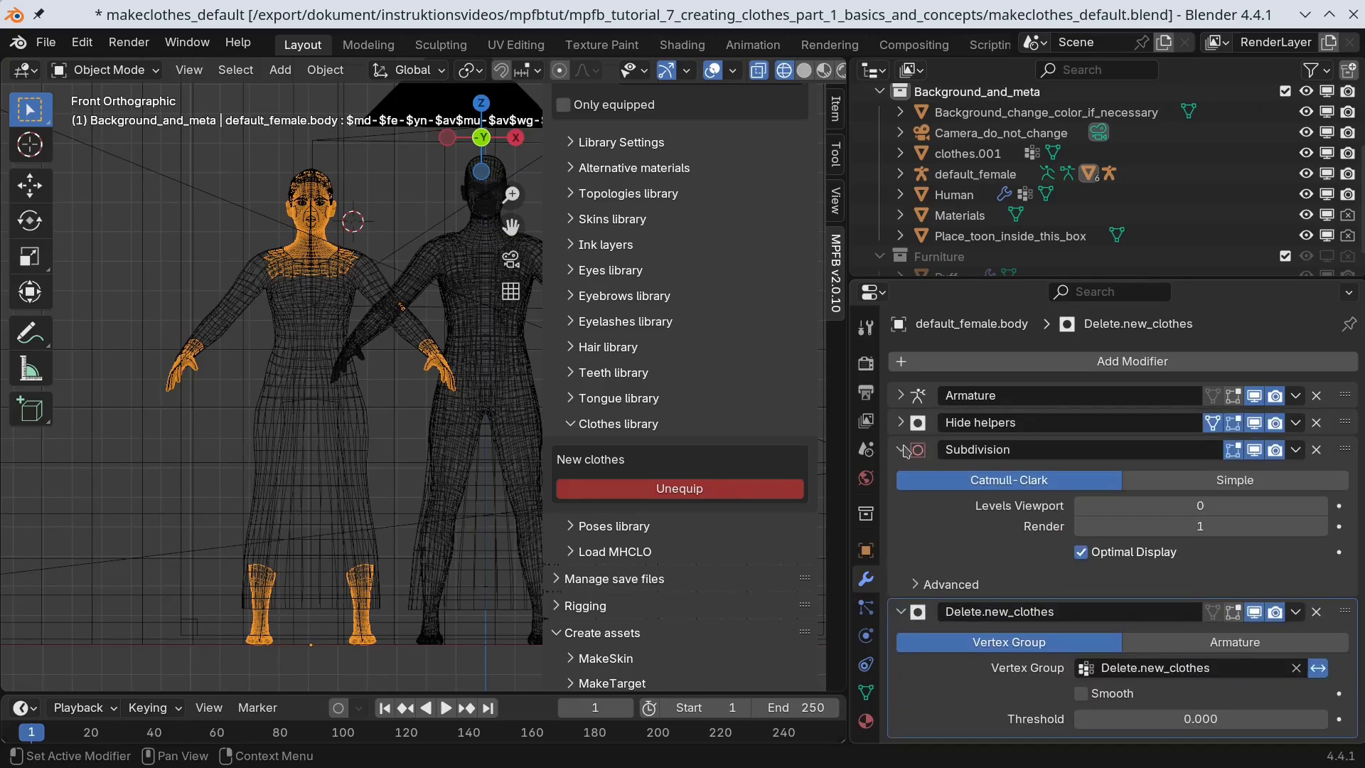
left_click(902, 450)
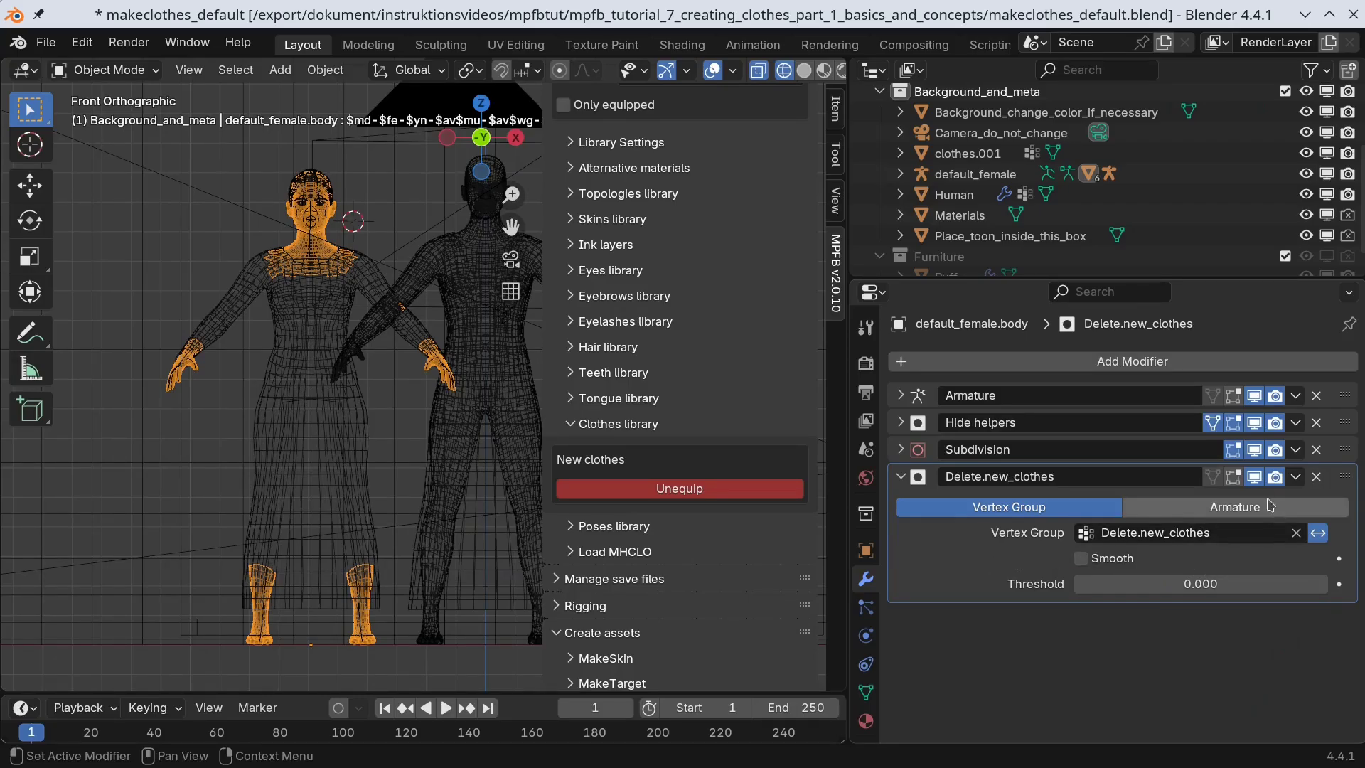
Toggle the Delete.new_clothes mask modifier's viewport display off and on twice to compare the masked and full body mesh
left_click(1254, 477)
left_click(1254, 477)
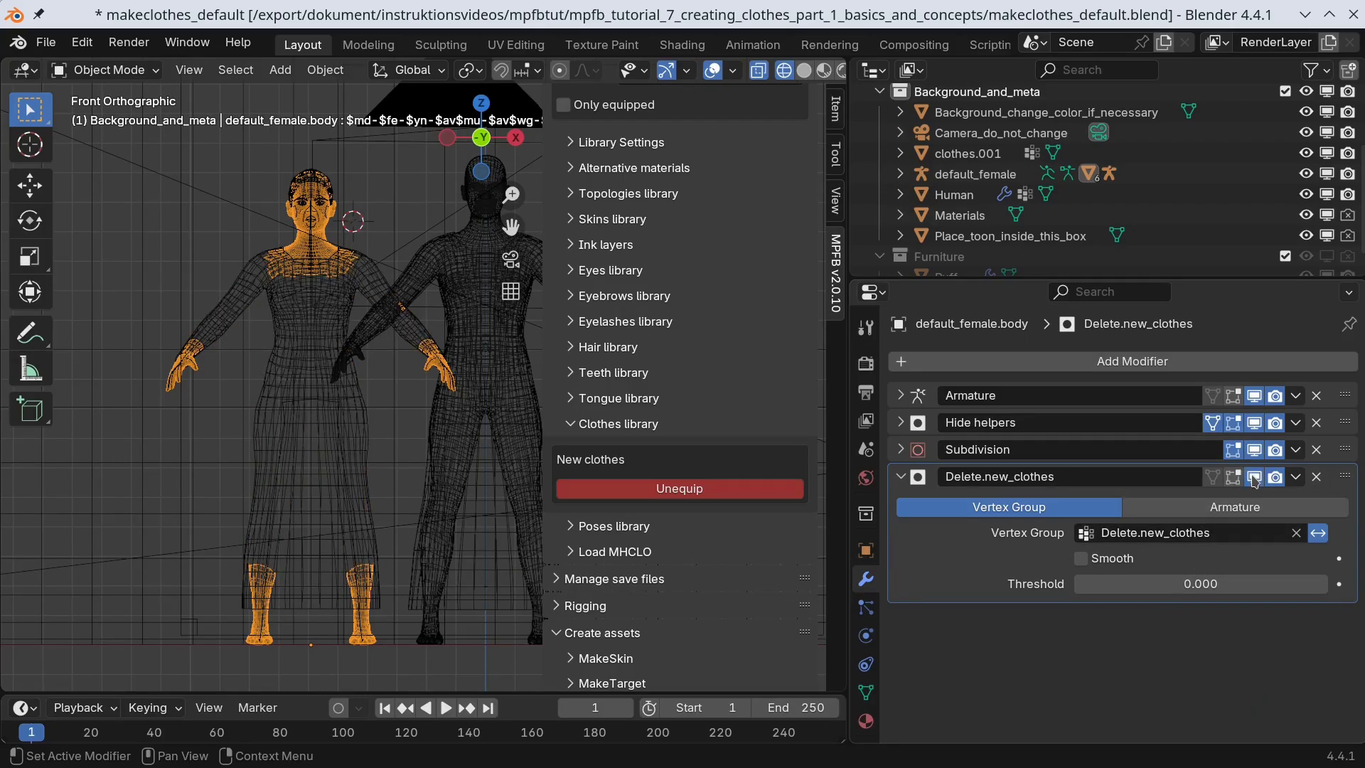
left_click(1254, 477)
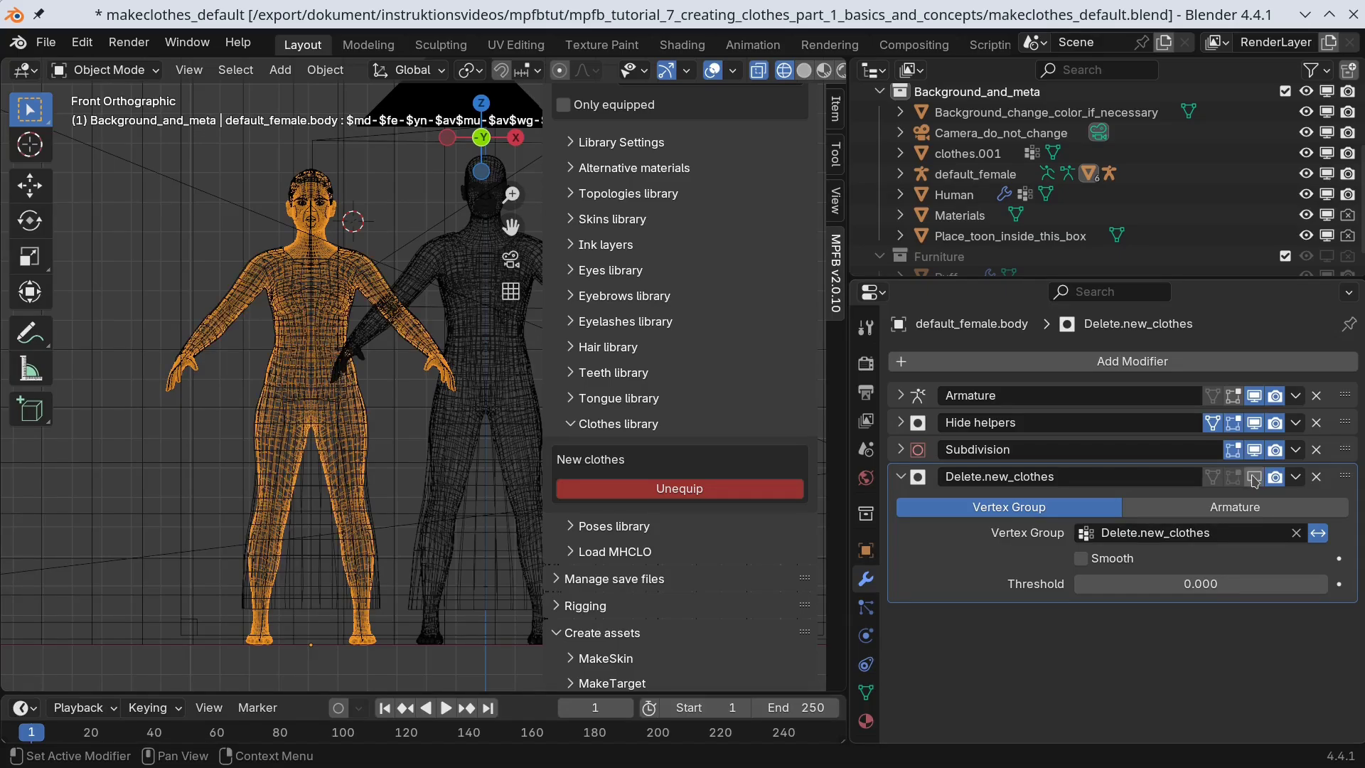
left_click(1254, 477)
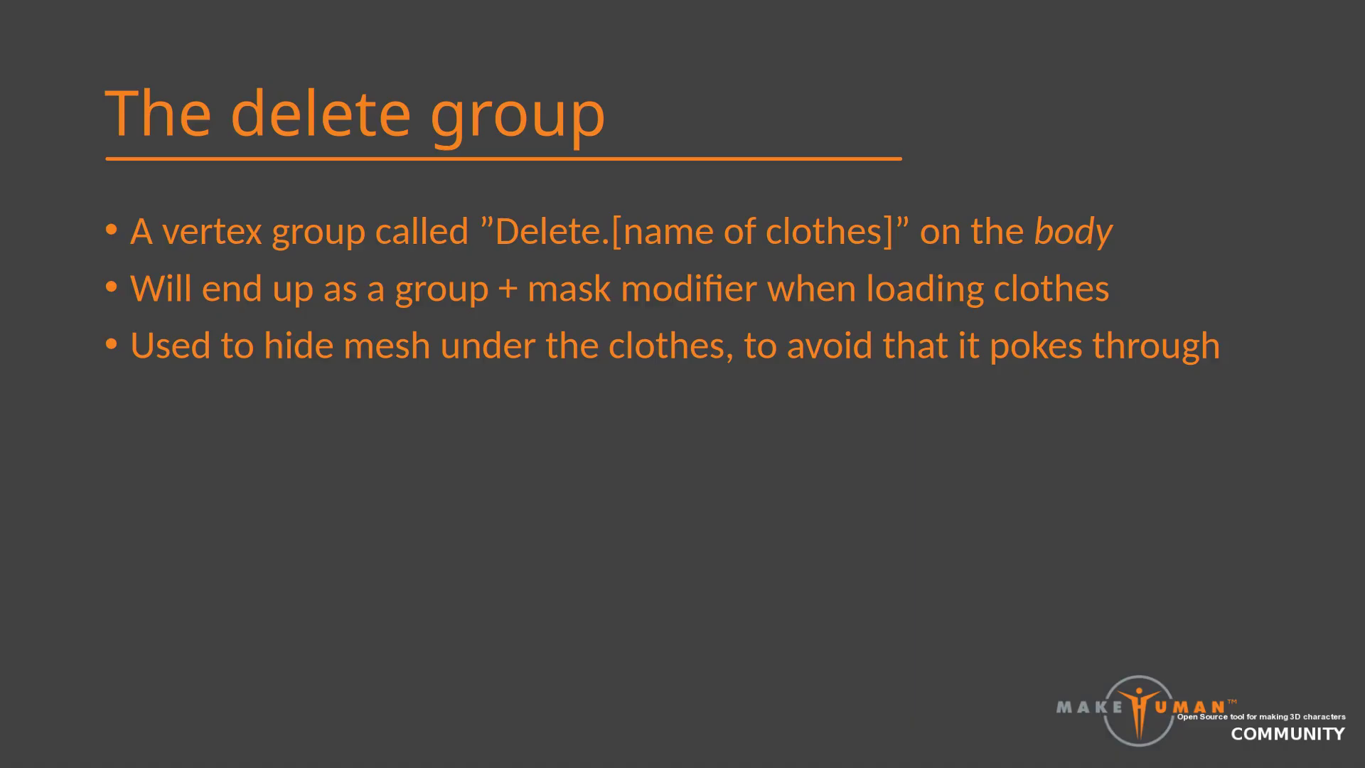